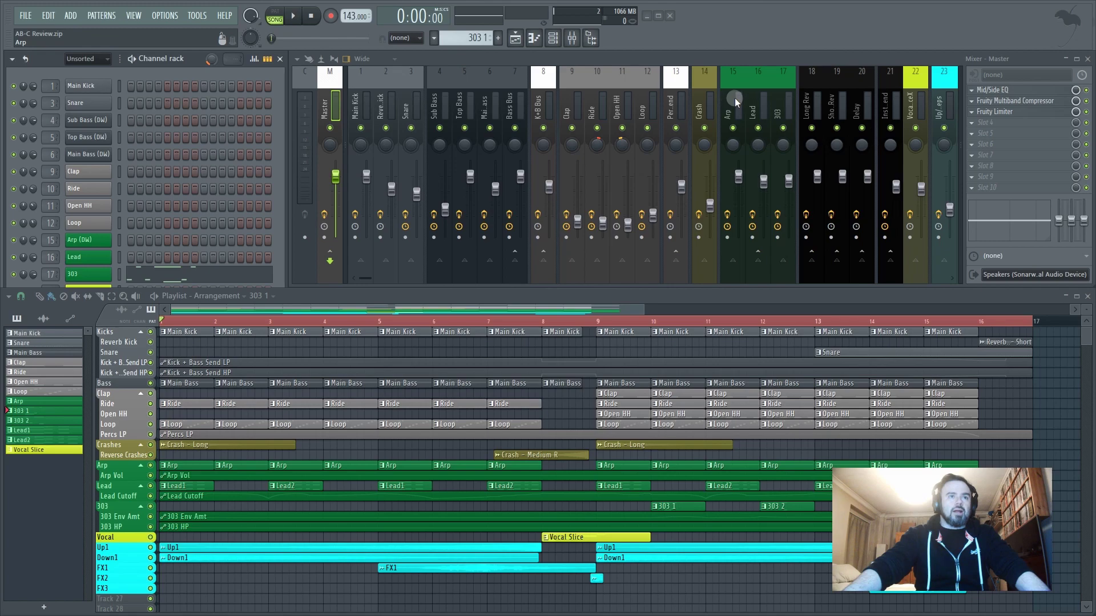
Find the AB-C VST3 effect and insert it into slot 10 of the Lead mixer track
{"action": "left_click", "coordinate": [754, 74]}
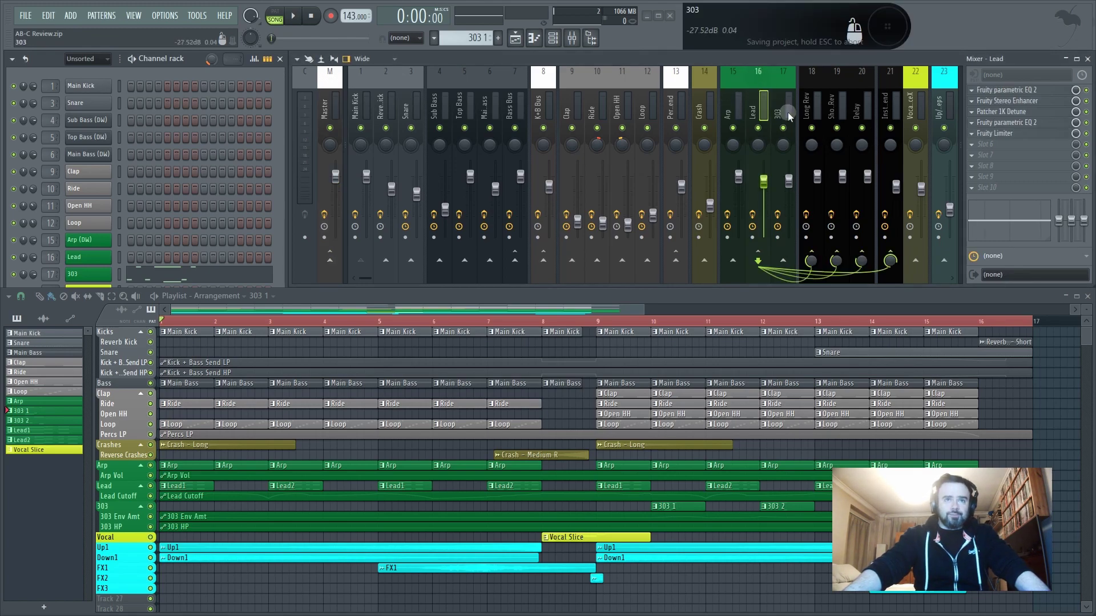
{"action": "left_click", "coordinate": [974, 190]}
{"action": "left_click", "coordinate": [933, 144]}
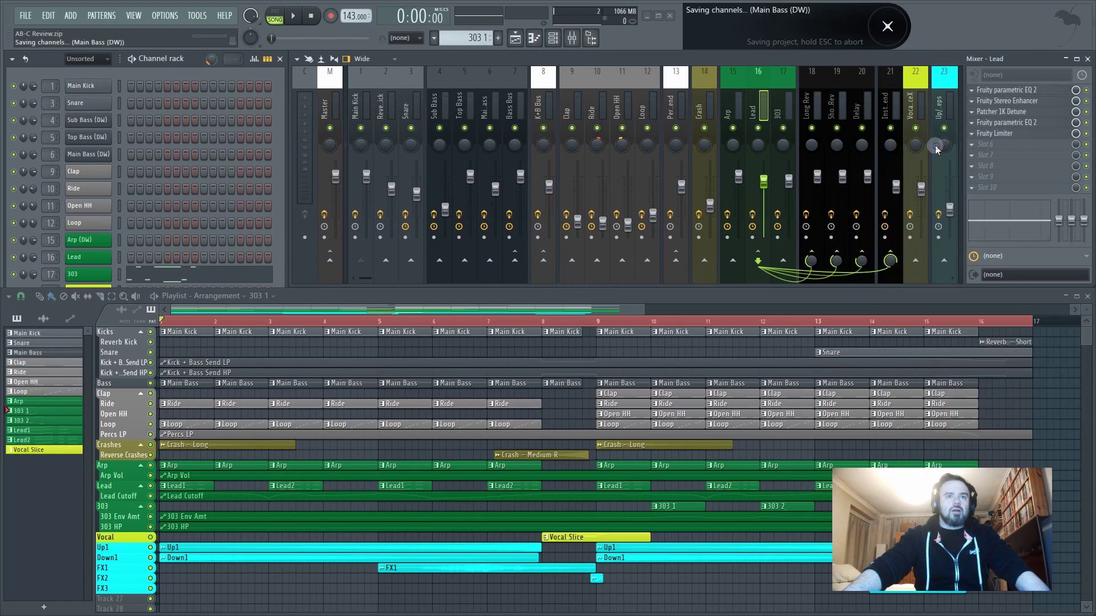
{"action": "left_click", "coordinate": [536, 567]}
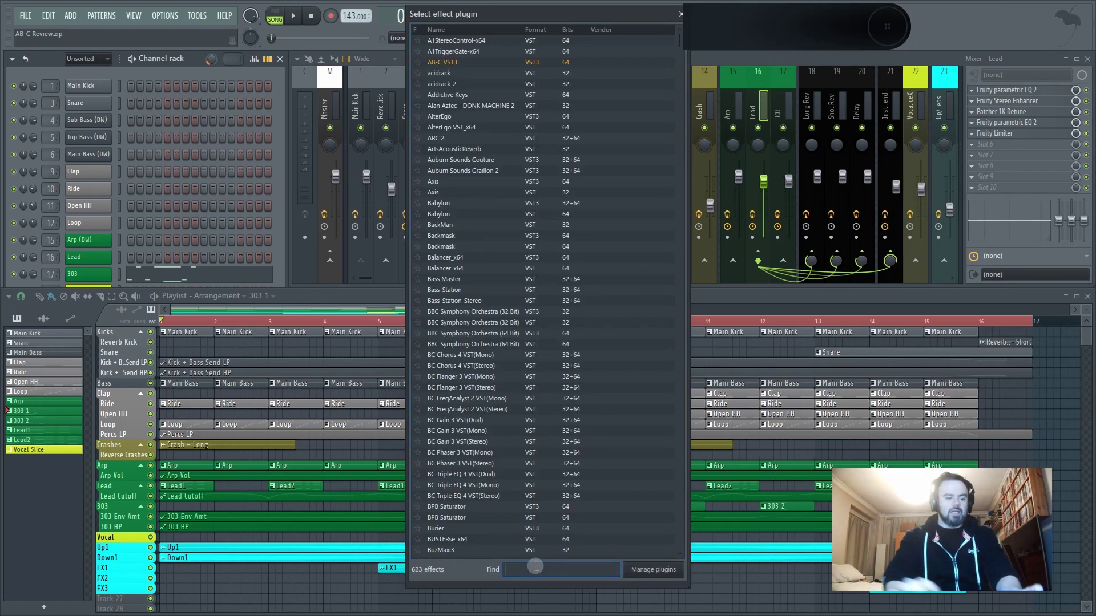
{"action": "type", "text": "ABC"}
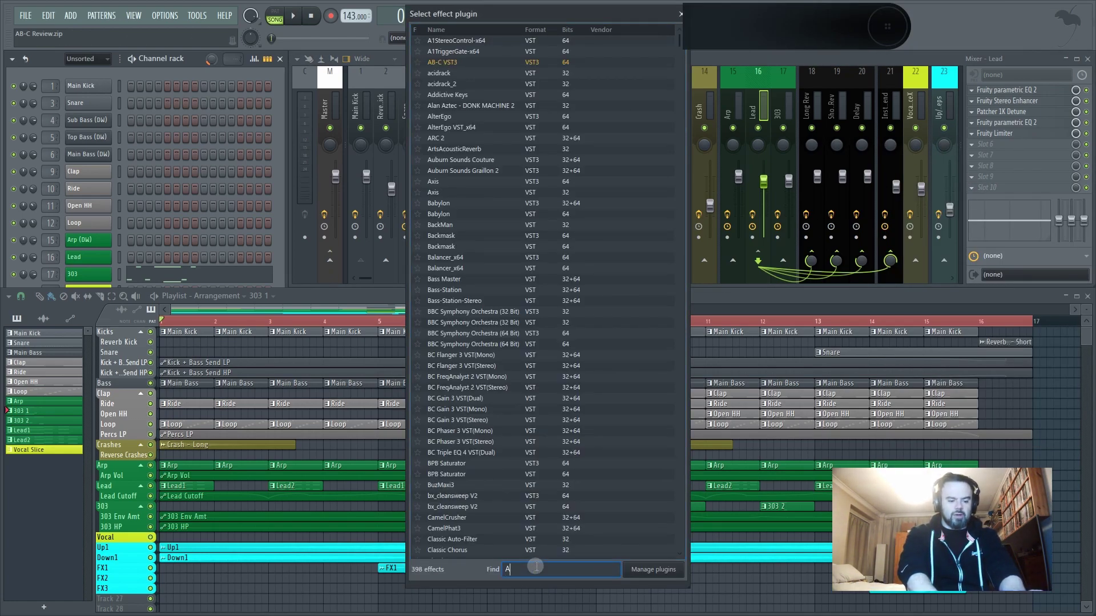
{"action": "key", "text": "BackSpace"}
{"action": "key", "text": "BackSpace"}
{"action": "key", "text": "BackSpace"}
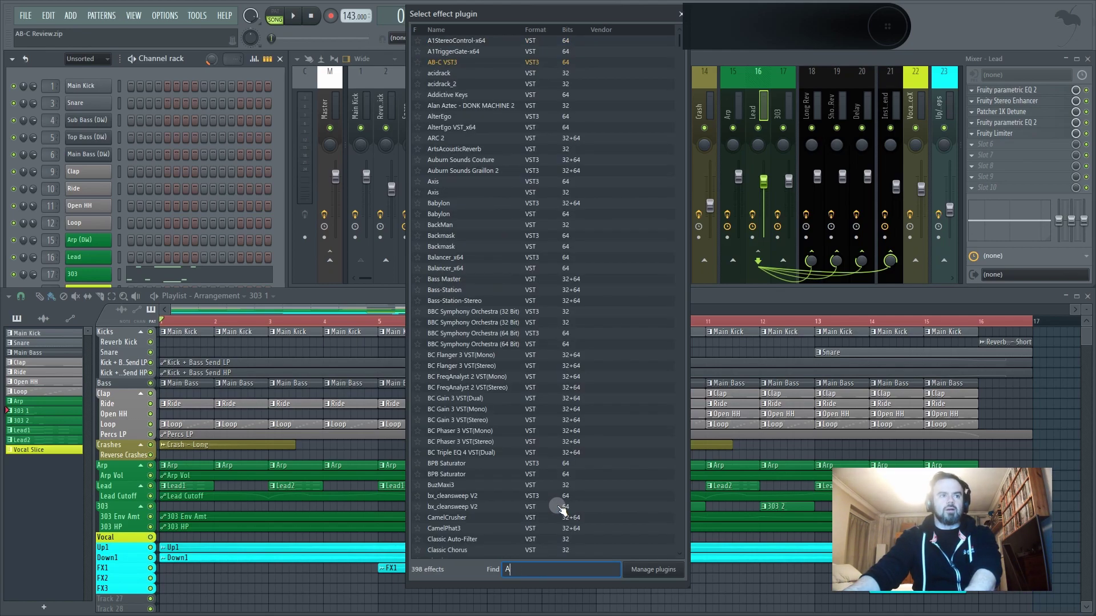
{"action": "type", "text": "AB-C"}
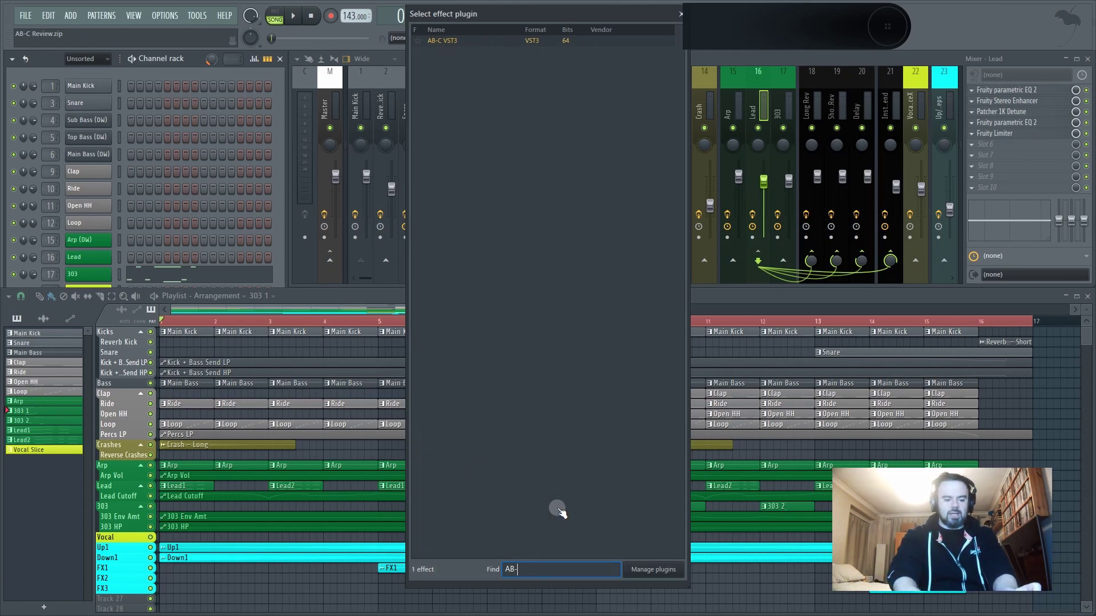
{"action": "double_click", "coordinate": [486, 40]}
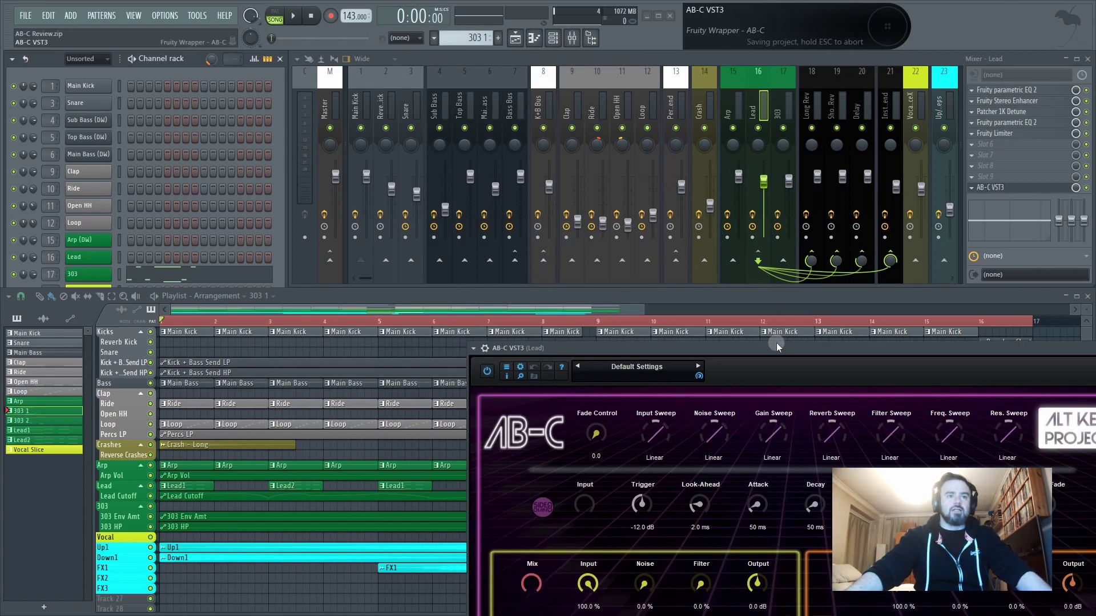
Move the AB-C plugin window so that its whole interface is visible
{"action": "left_click_drag", "start_coordinate": [776, 347], "coordinate": [441, 56]}
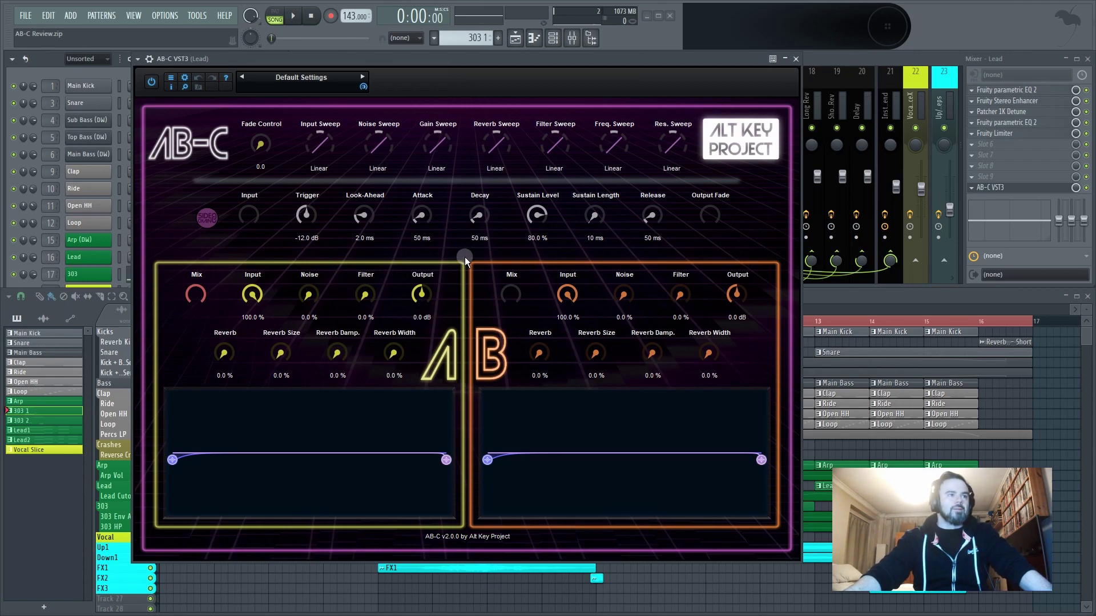
{"action": "left_click_drag", "start_coordinate": [462, 59], "coordinate": [459, 61]}
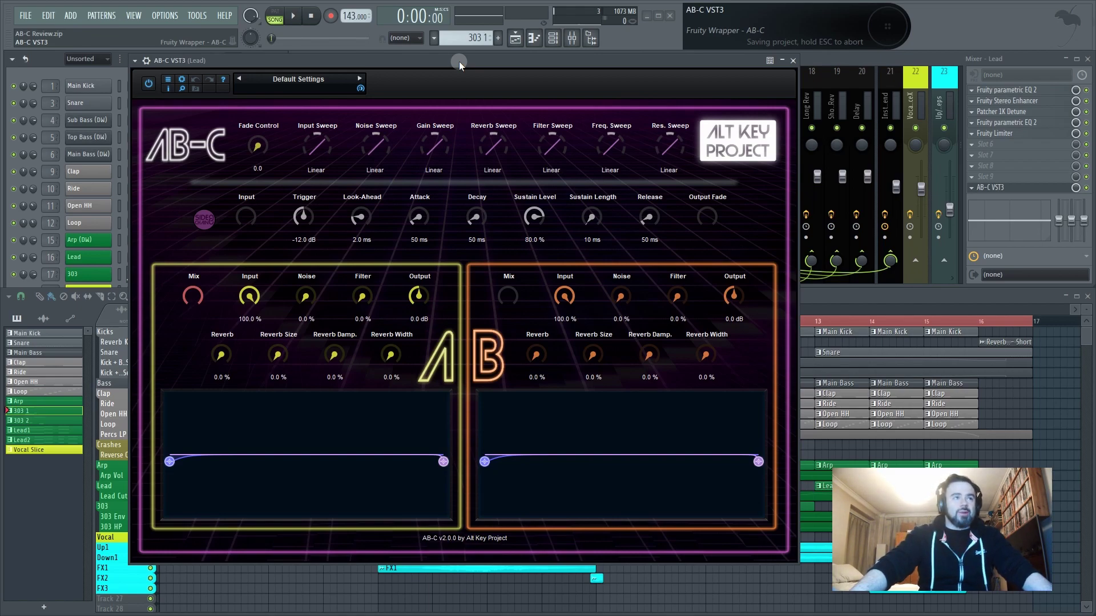
{"action": "left_click_drag", "start_coordinate": [465, 62], "coordinate": [405, 59]}
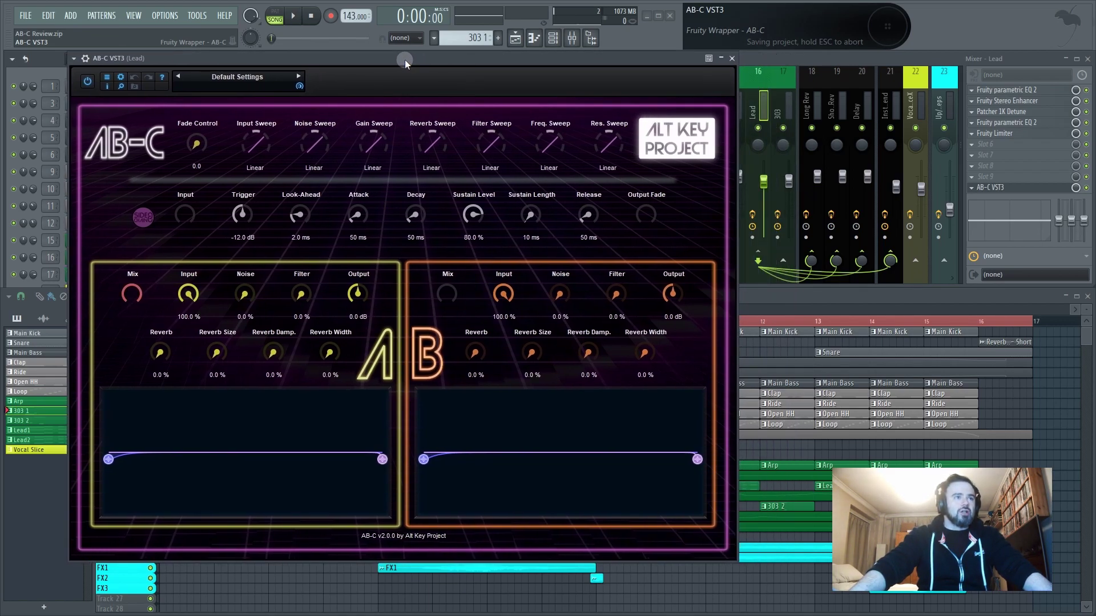
Try the AB-C interface at 90%, 80% and 70% scale and return it to 100%
{"action": "left_click", "coordinate": [122, 87]}
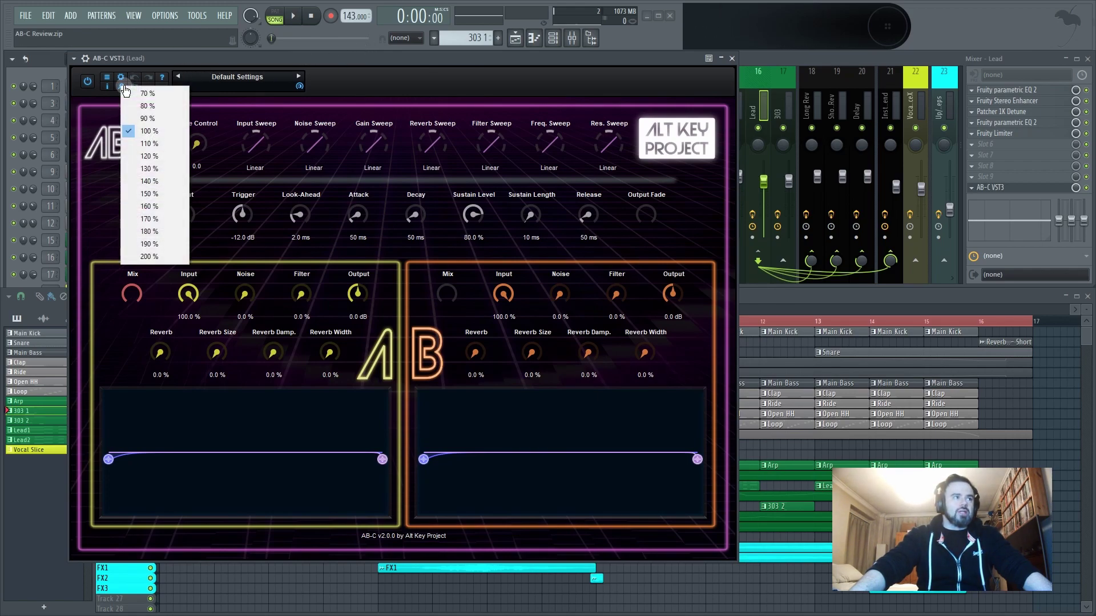
{"action": "left_click", "coordinate": [145, 118]}
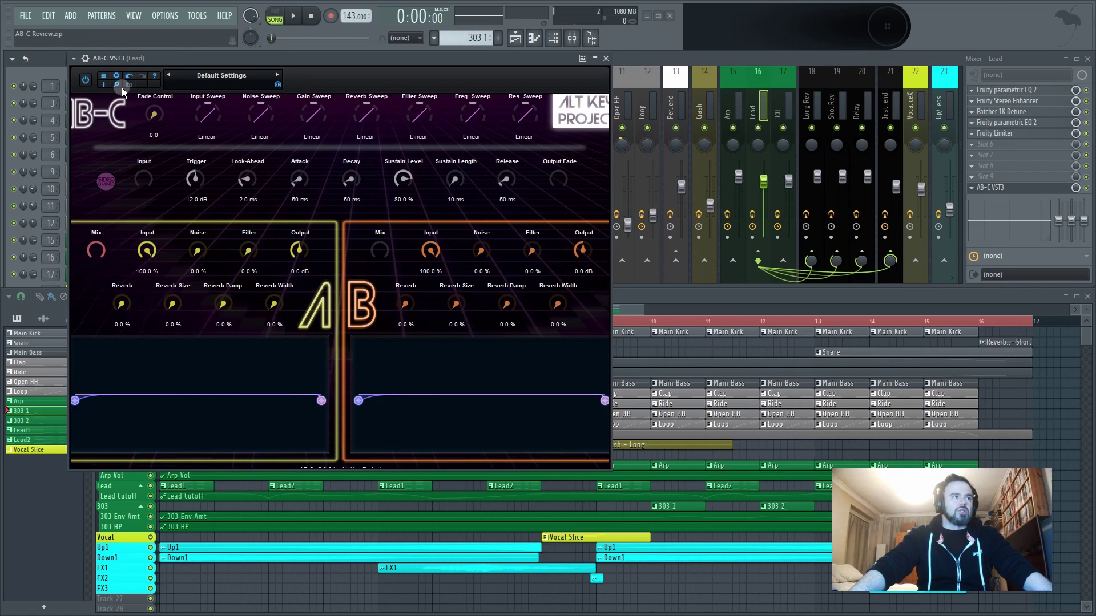
{"action": "left_click", "coordinate": [118, 89]}
{"action": "left_click", "coordinate": [132, 104]}
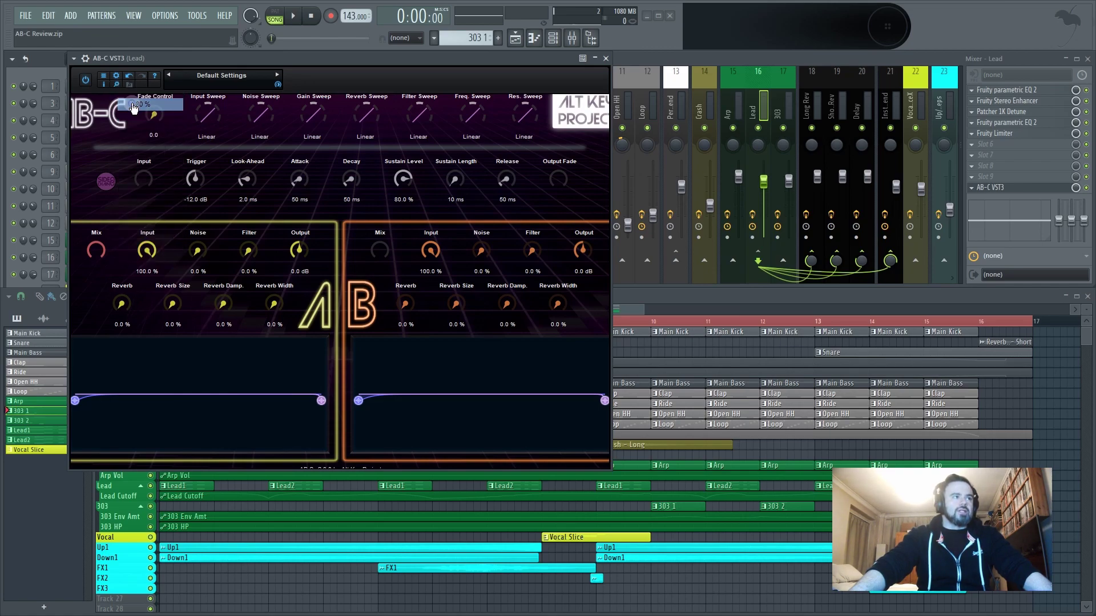
{"action": "scroll", "coordinate": [386, 261], "scroll_direction": "up", "scroll_amount": 2}
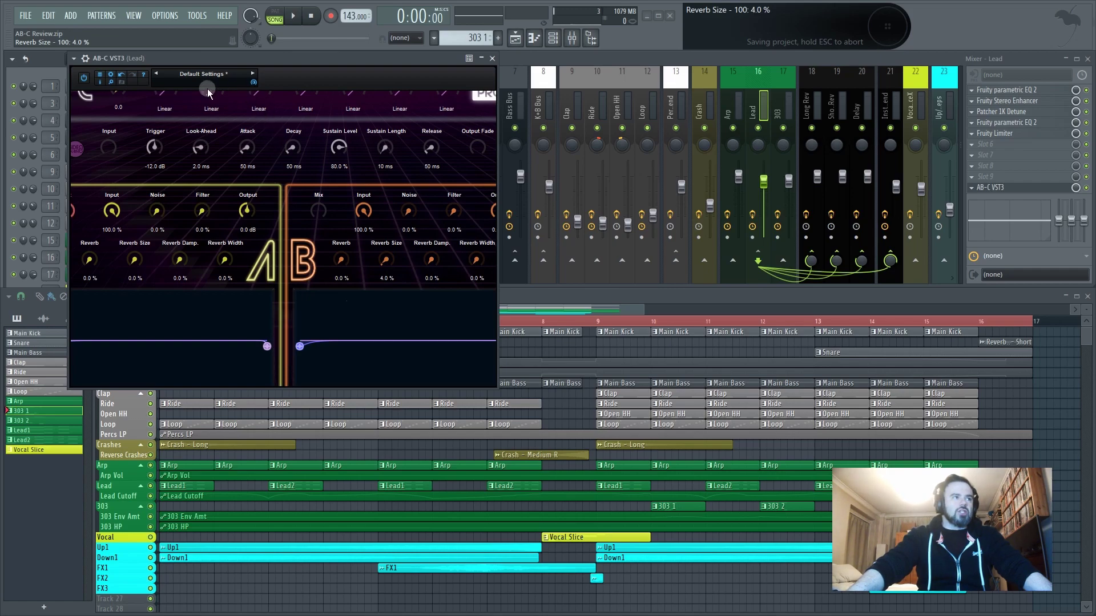
{"action": "left_click", "coordinate": [111, 75]}
{"action": "left_click", "coordinate": [169, 102]}
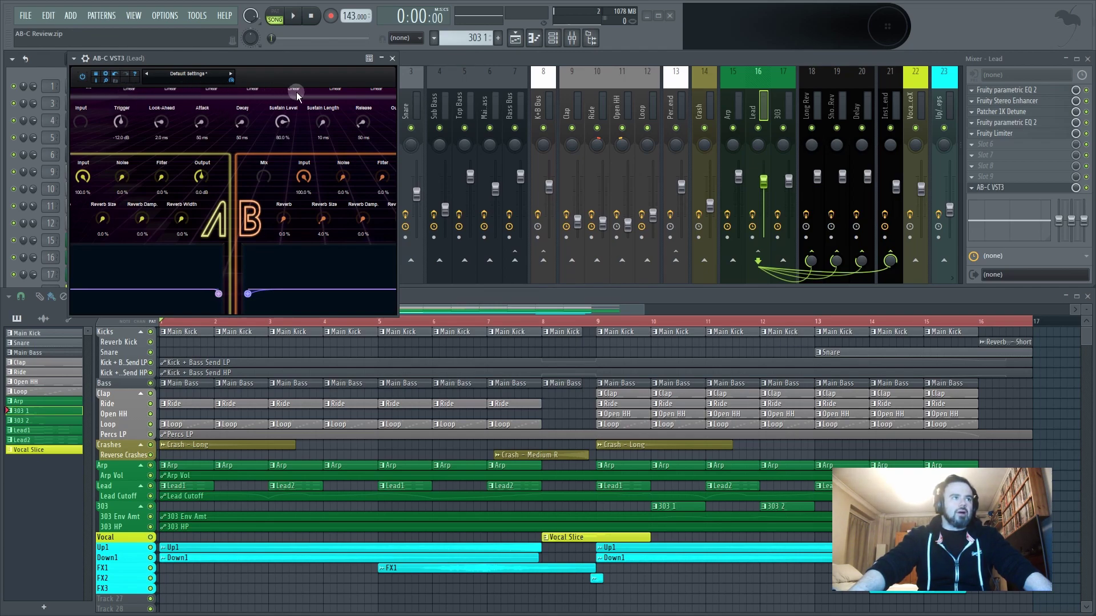
{"action": "key", "text": "ctrl+s"}
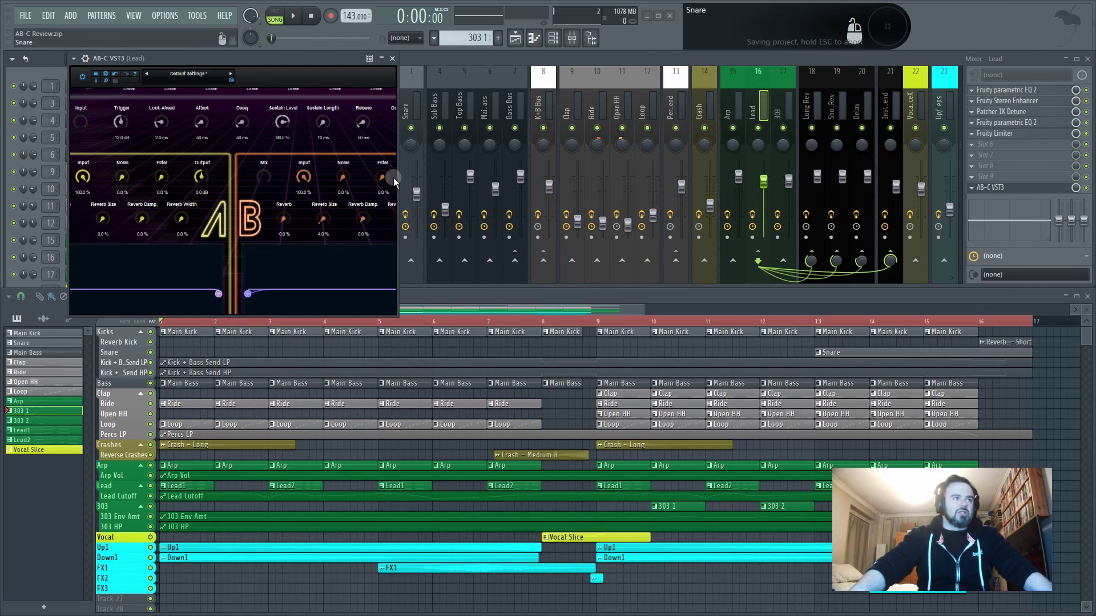
{"action": "left_click", "coordinate": [105, 82]}
{"action": "left_click", "coordinate": [137, 129]}
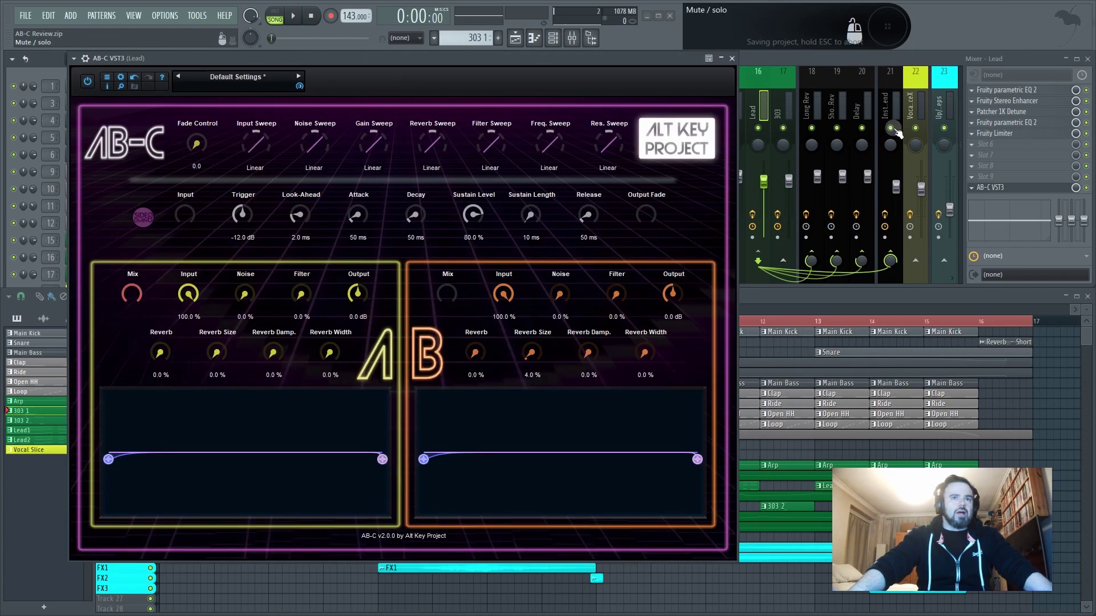
Insert a second AB-C VST3 instance into slot 9 of the Lead mixer track
{"action": "left_click", "coordinate": [985, 144]}
{"action": "left_click", "coordinate": [970, 153]}
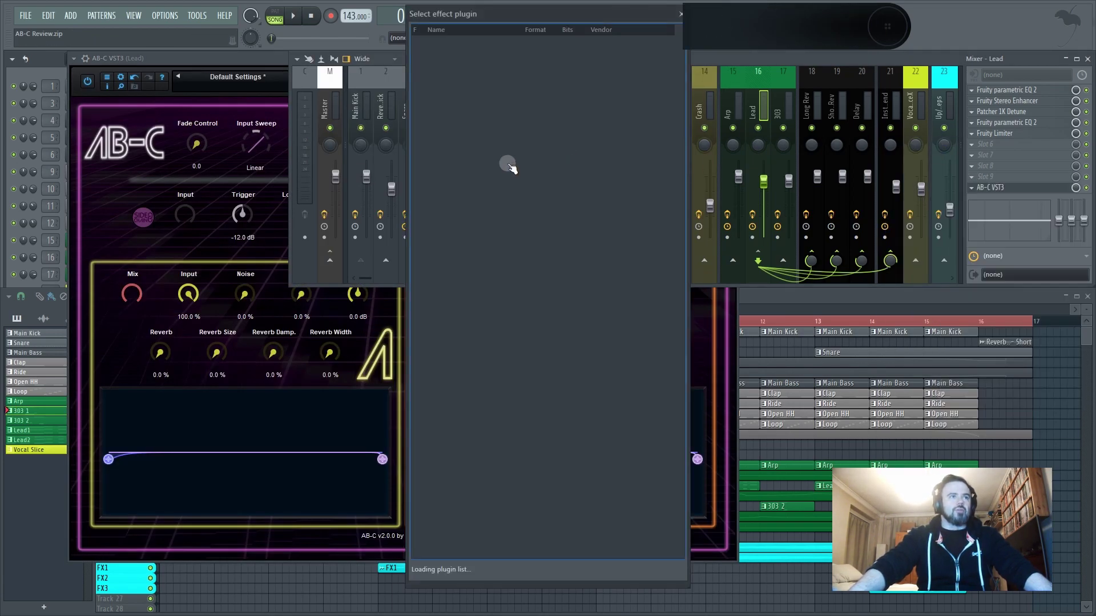
{"action": "double_click", "coordinate": [448, 63]}
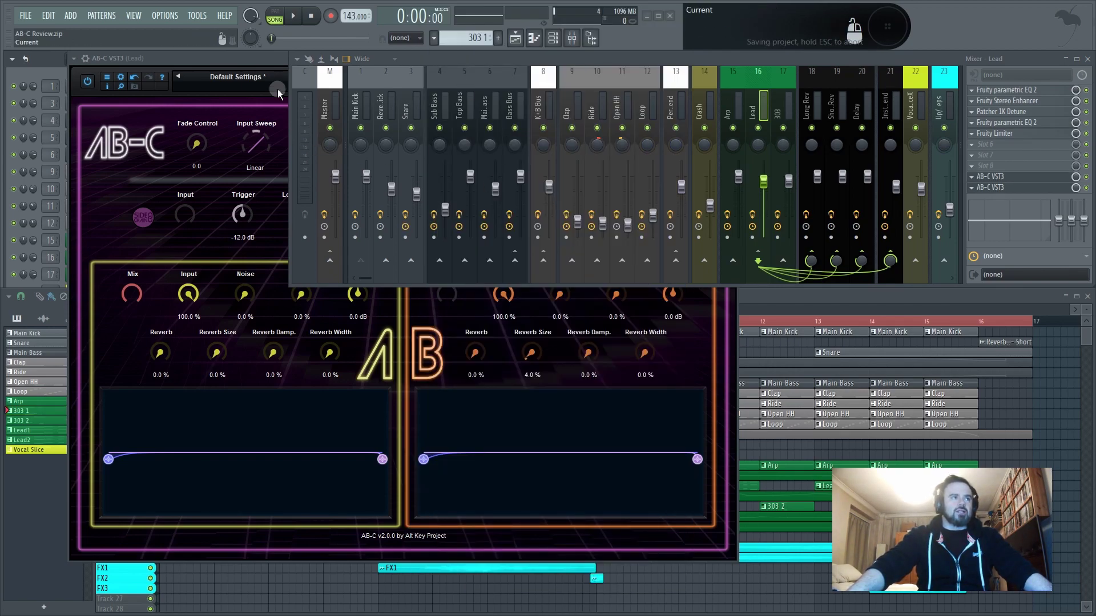
Scale the first AB-C instance's interface to 70% and move its window clear of the mixer tracks
{"action": "left_click", "coordinate": [259, 61]}
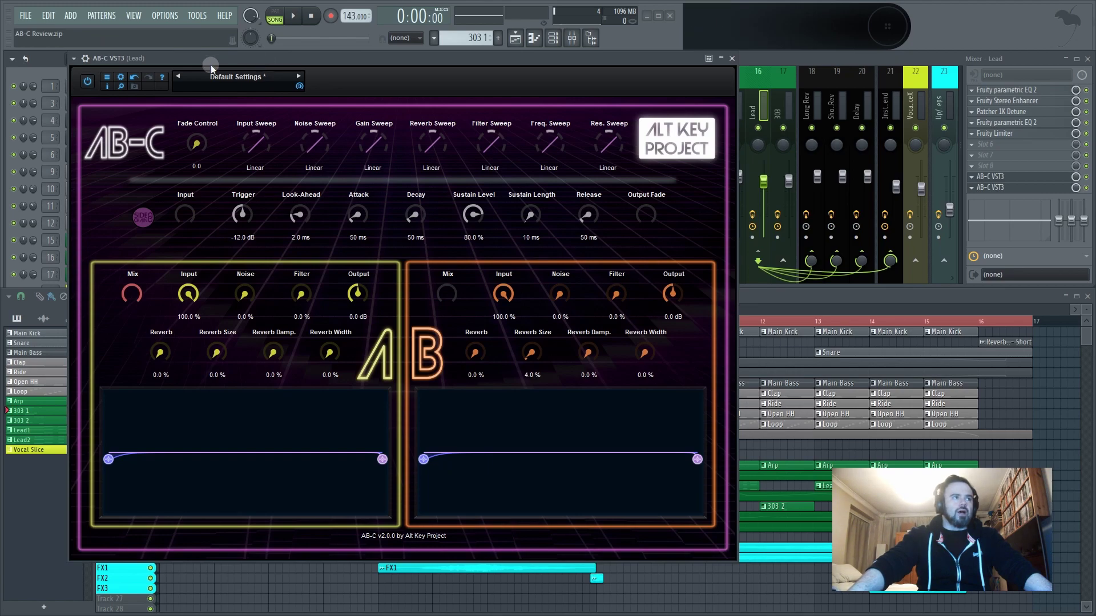
{"action": "left_click", "coordinate": [121, 86]}
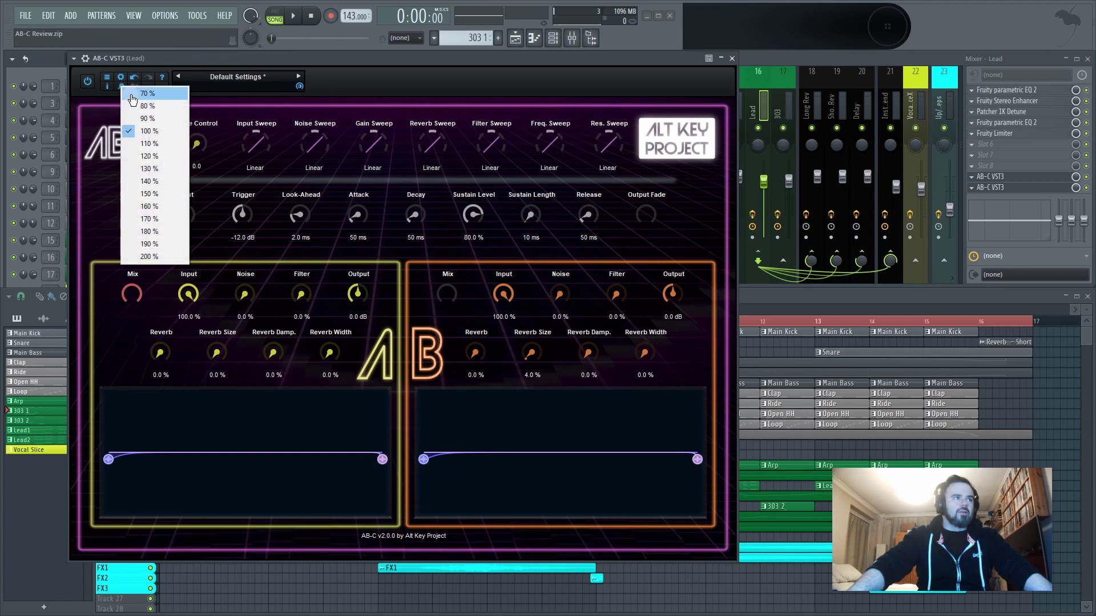
{"action": "left_click", "coordinate": [133, 100]}
{"action": "left_click_drag", "start_coordinate": [310, 60], "coordinate": [235, 62]}
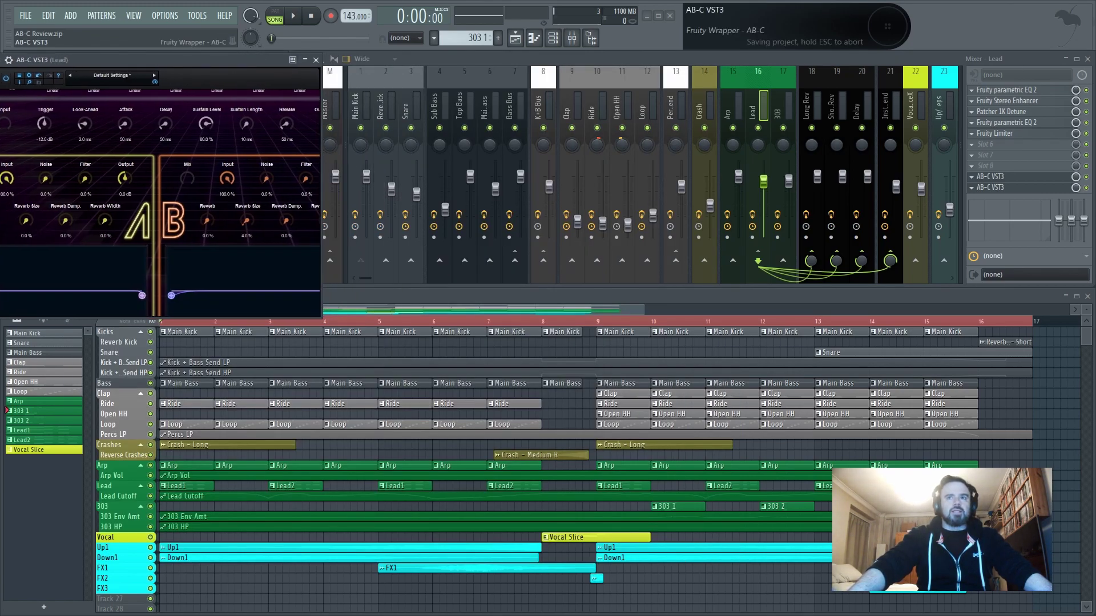
Open the second AB-C instance at full size and place the 70% window on top of it for comparison
{"action": "left_click", "coordinate": [990, 187]}
{"action": "left_click_drag", "start_coordinate": [971, 54], "coordinate": [495, 57]}
{"action": "left_click_drag", "start_coordinate": [238, 63], "coordinate": [399, 217]}
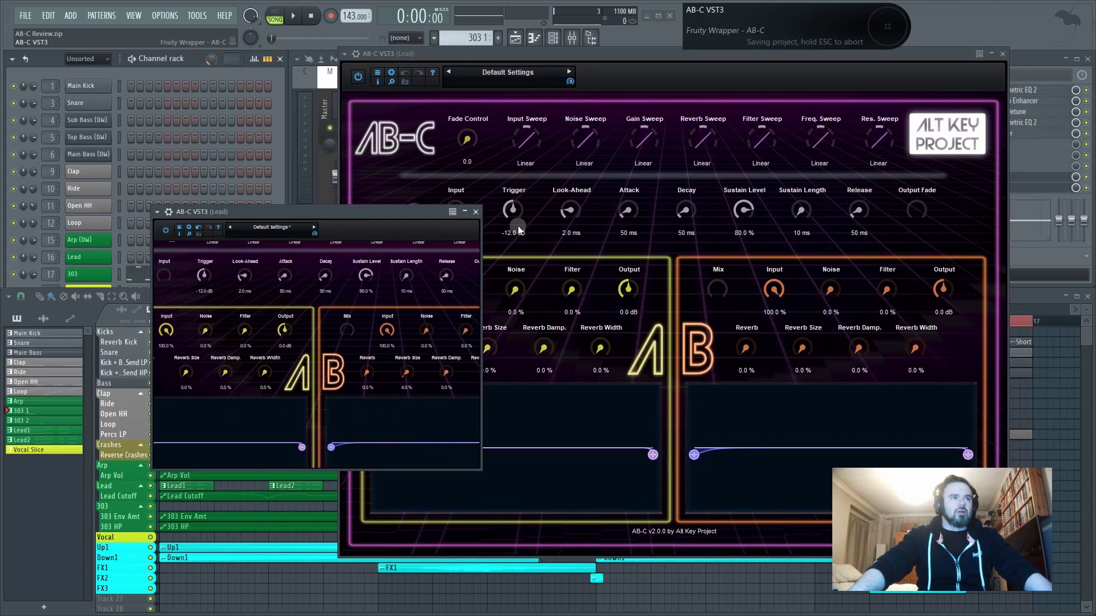
{"action": "left_click_drag", "start_coordinate": [518, 225], "coordinate": [660, 170]}
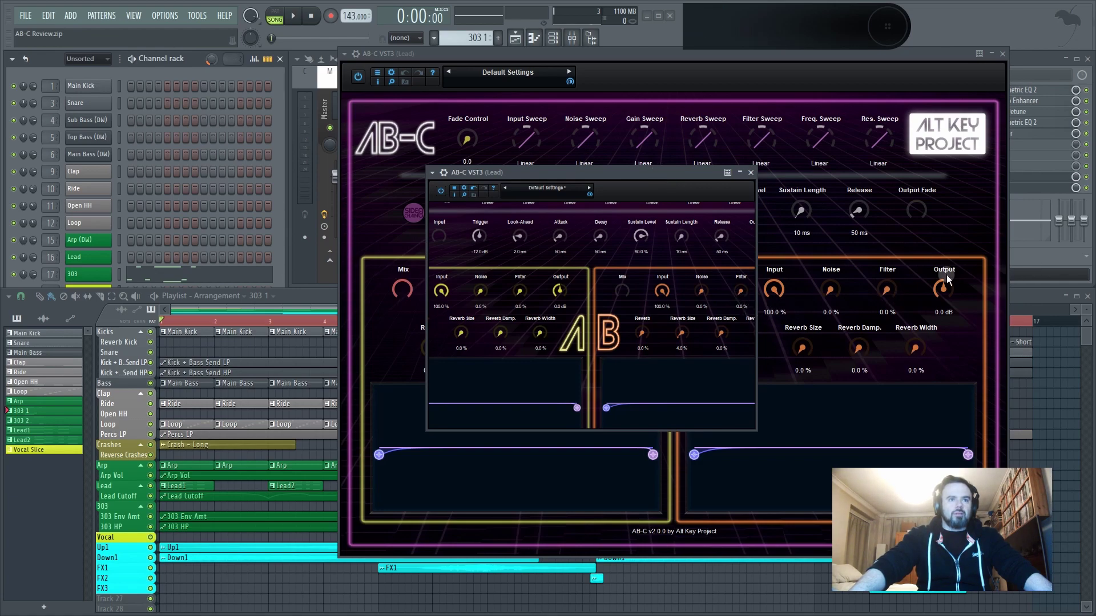
{"action": "left_click_drag", "start_coordinate": [575, 173], "coordinate": [719, 174]}
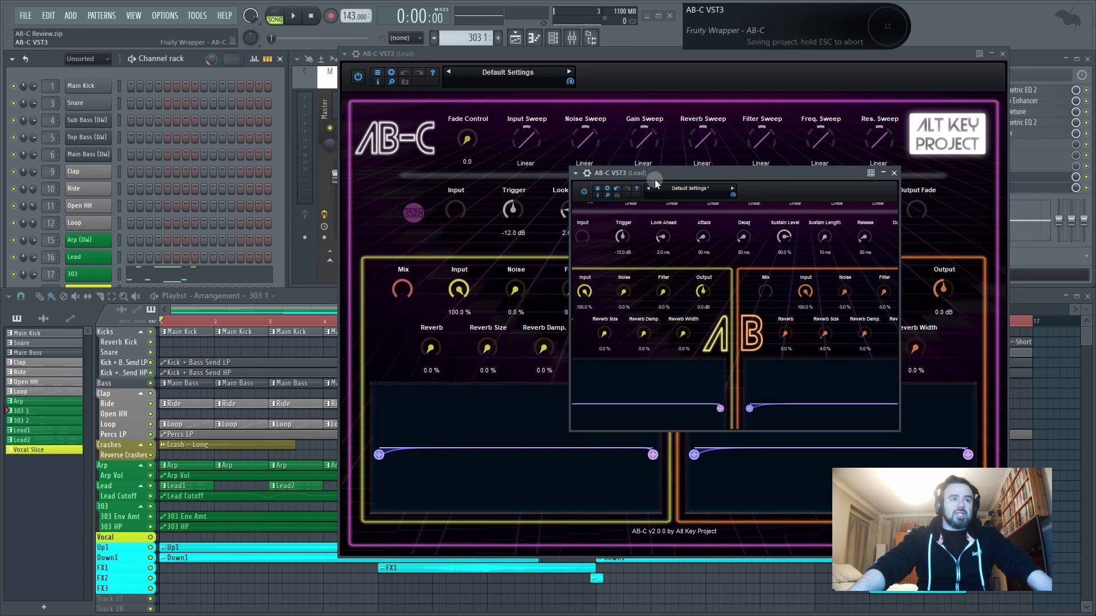
{"action": "left_click_drag", "start_coordinate": [619, 196], "coordinate": [543, 179]}
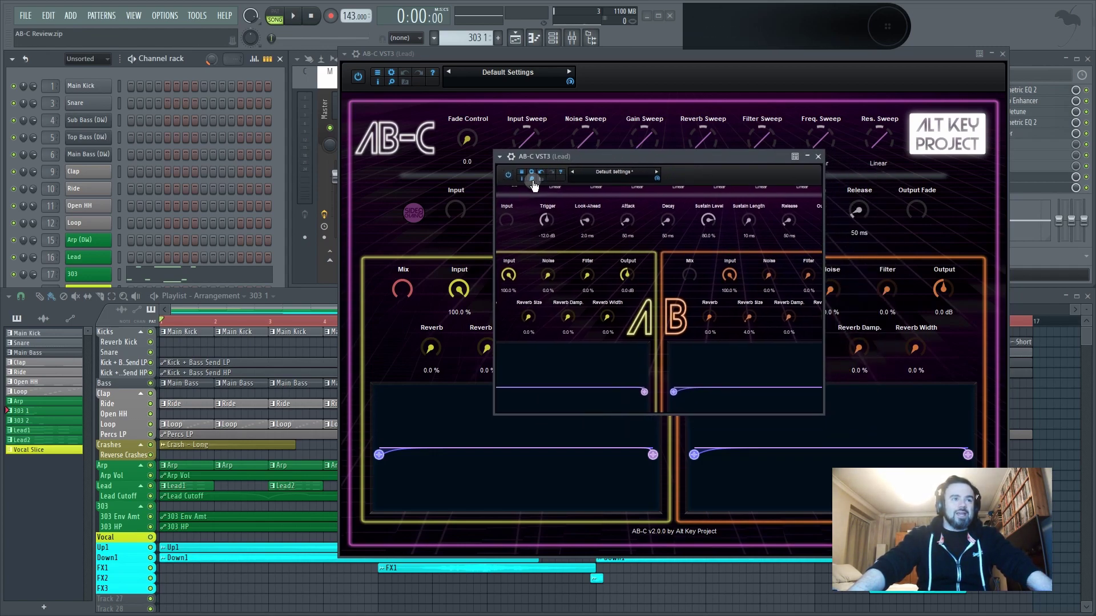
Scale the first AB-C instance's interface to 170% and move its window around to examine the enlarged layout
{"action": "left_click", "coordinate": [532, 179]}
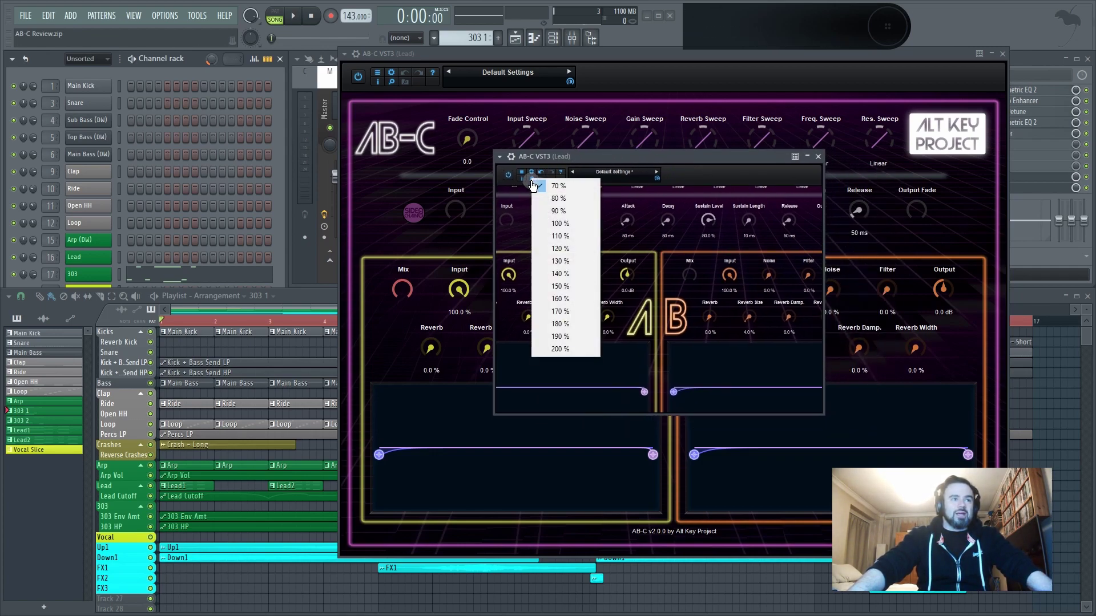
{"action": "left_click", "coordinate": [557, 311]}
{"action": "mouse_move", "coordinate": [779, 161]}
{"action": "left_mouse_down"}
{"action": "mouse_move", "coordinate": [635, 142]}
{"action": "mouse_move", "coordinate": [600, 97]}
{"action": "mouse_move", "coordinate": [754, 97]}
{"action": "mouse_move", "coordinate": [601, 71]}
{"action": "mouse_move", "coordinate": [621, 56]}
{"action": "mouse_move", "coordinate": [370, 48]}
{"action": "mouse_move", "coordinate": [334, 30]}
{"action": "mouse_move", "coordinate": [800, 113]}
{"action": "mouse_move", "coordinate": [817, 101]}
{"action": "mouse_move", "coordinate": [580, 90]}
{"action": "mouse_move", "coordinate": [641, 459]}
{"action": "left_mouse_up"}
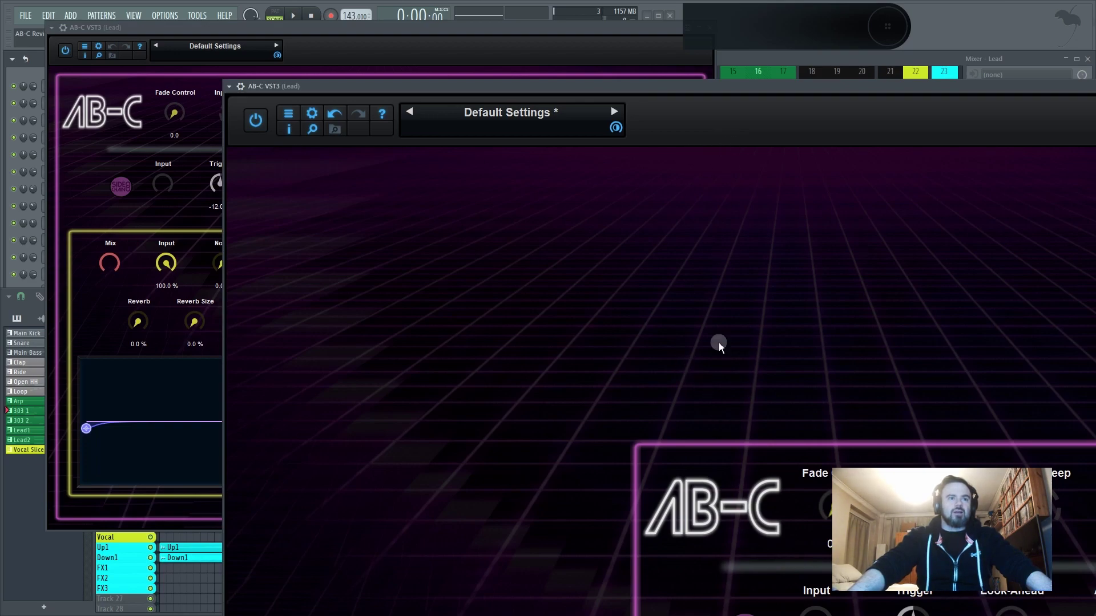
{"action": "left_click_drag", "start_coordinate": [794, 89], "coordinate": [532, 39]}
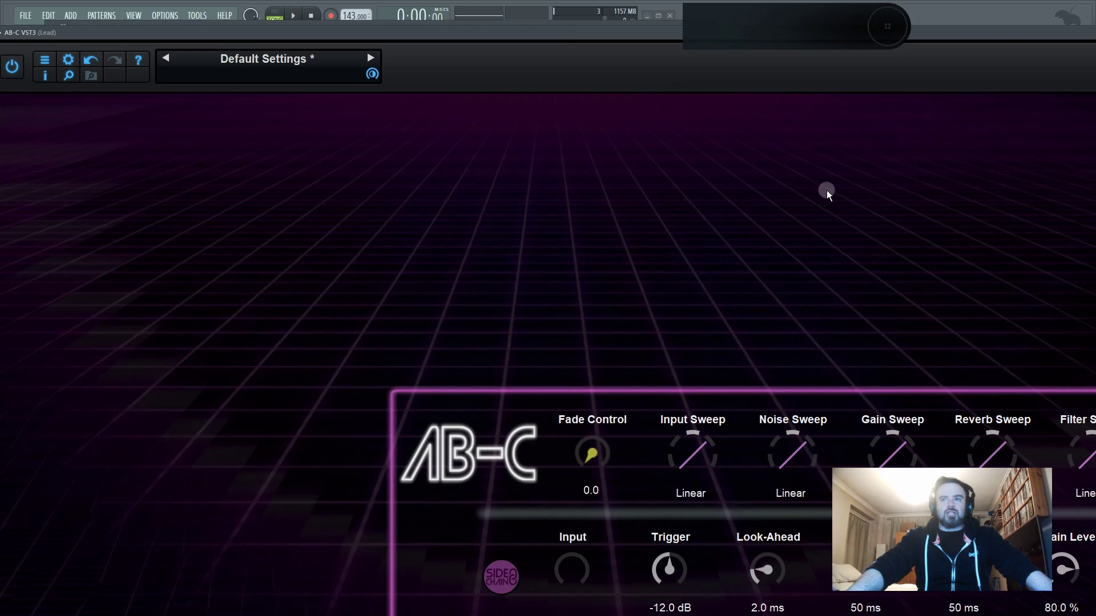
{"action": "left_click_drag", "start_coordinate": [619, 38], "coordinate": [652, 153]}
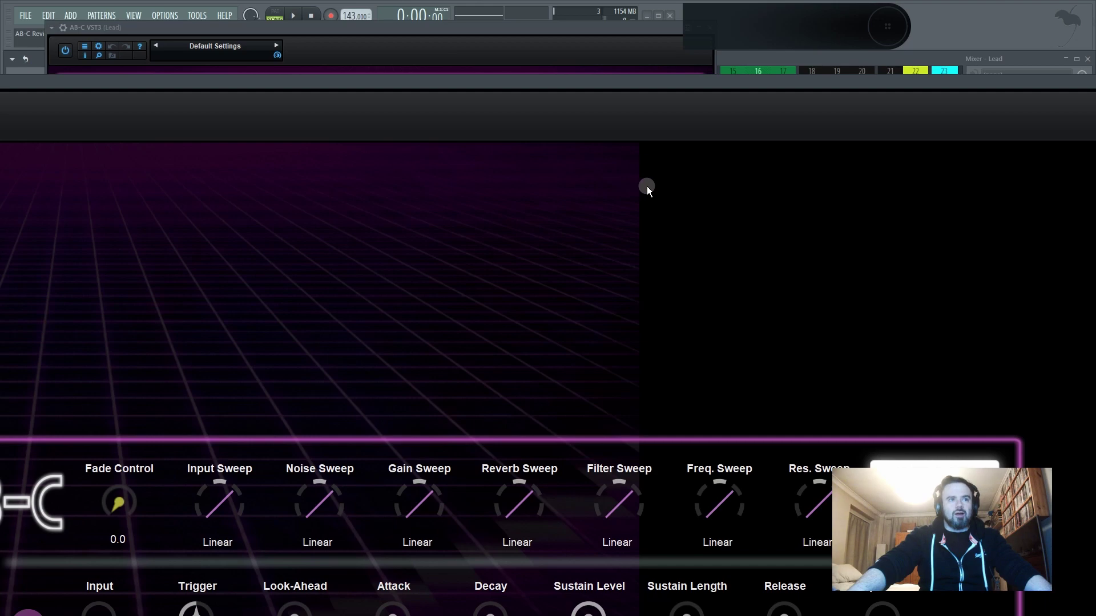
{"action": "left_click_drag", "start_coordinate": [831, 107], "coordinate": [771, 108]}
{"action": "left_click_drag", "start_coordinate": [507, 69], "coordinate": [701, 45]}
{"action": "left_click_drag", "start_coordinate": [611, 35], "coordinate": [432, 46]}
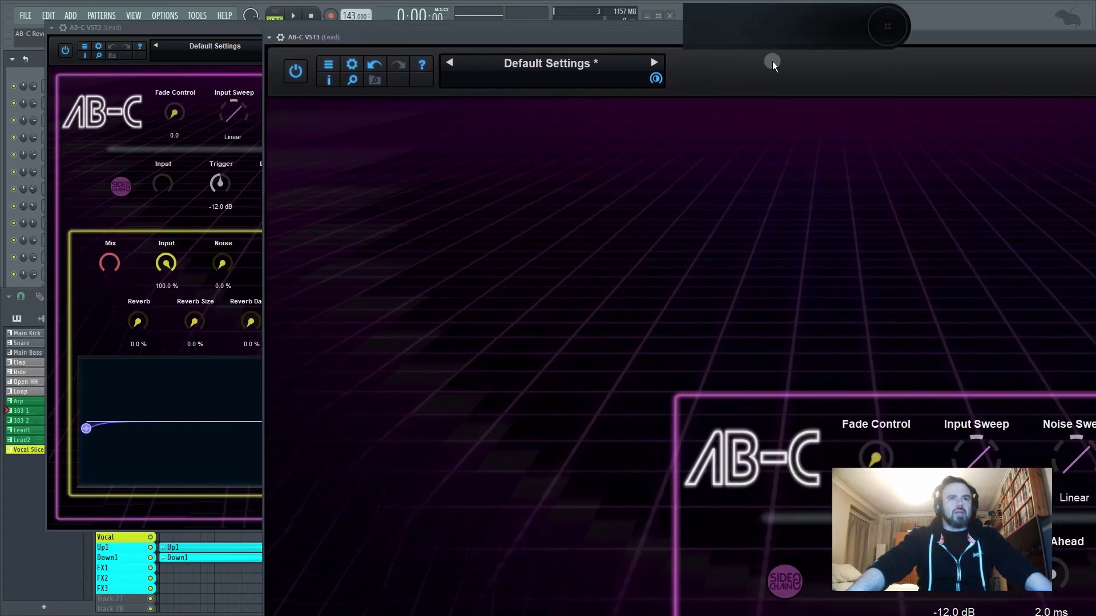
{"action": "left_click_drag", "start_coordinate": [907, 41], "coordinate": [891, 10]}
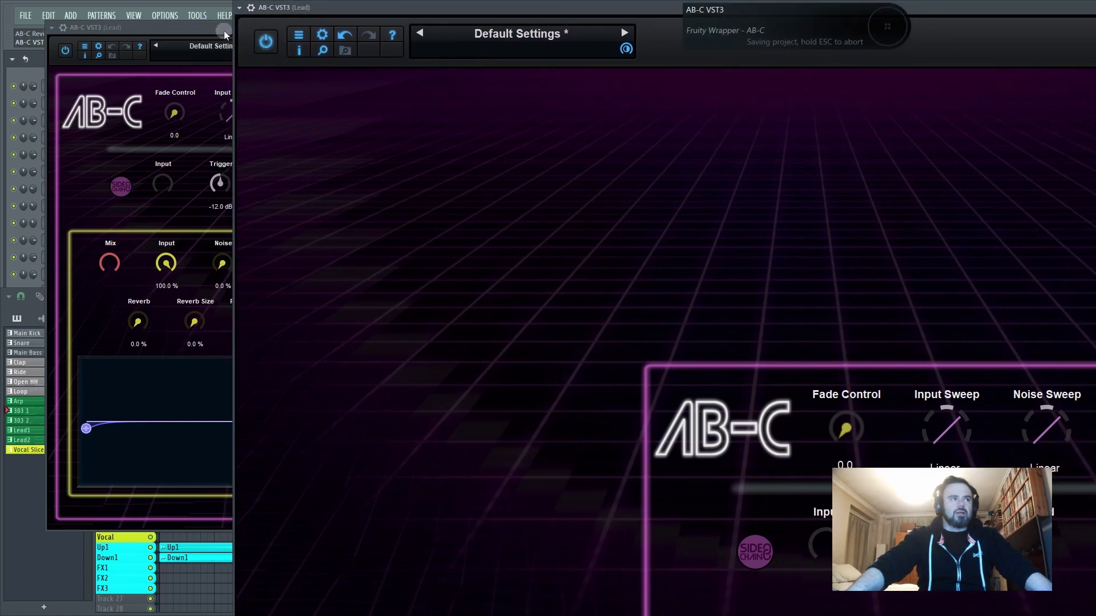
Move the 100% AB-C window so it overlaps the channel rack and bring up the mixer
{"action": "left_click_drag", "start_coordinate": [203, 29], "coordinate": [1047, 345]}
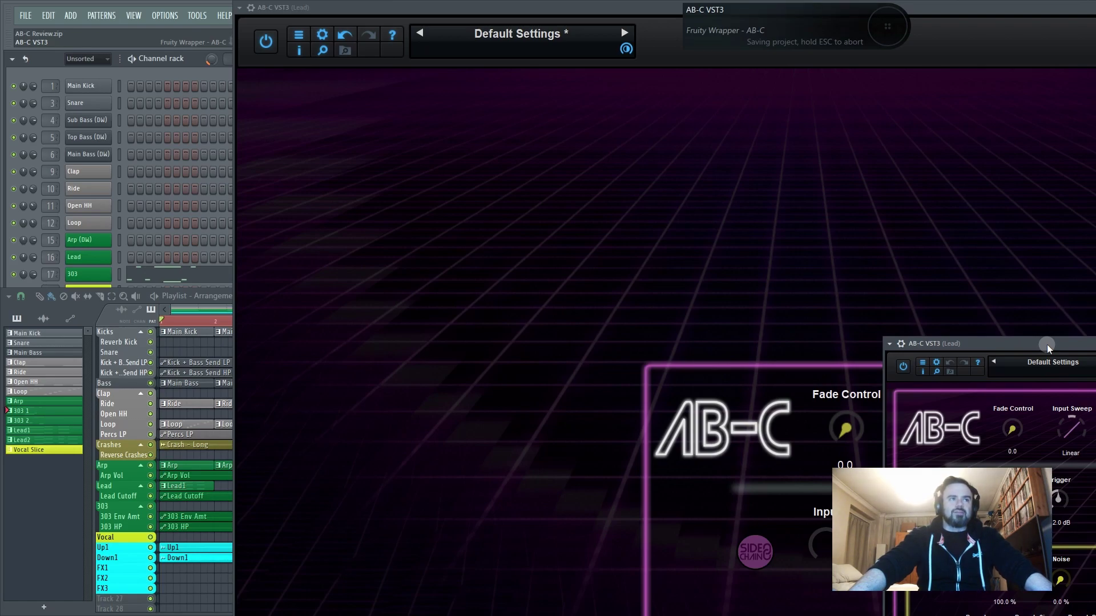
{"action": "left_click_drag", "start_coordinate": [1047, 346], "coordinate": [210, 97]}
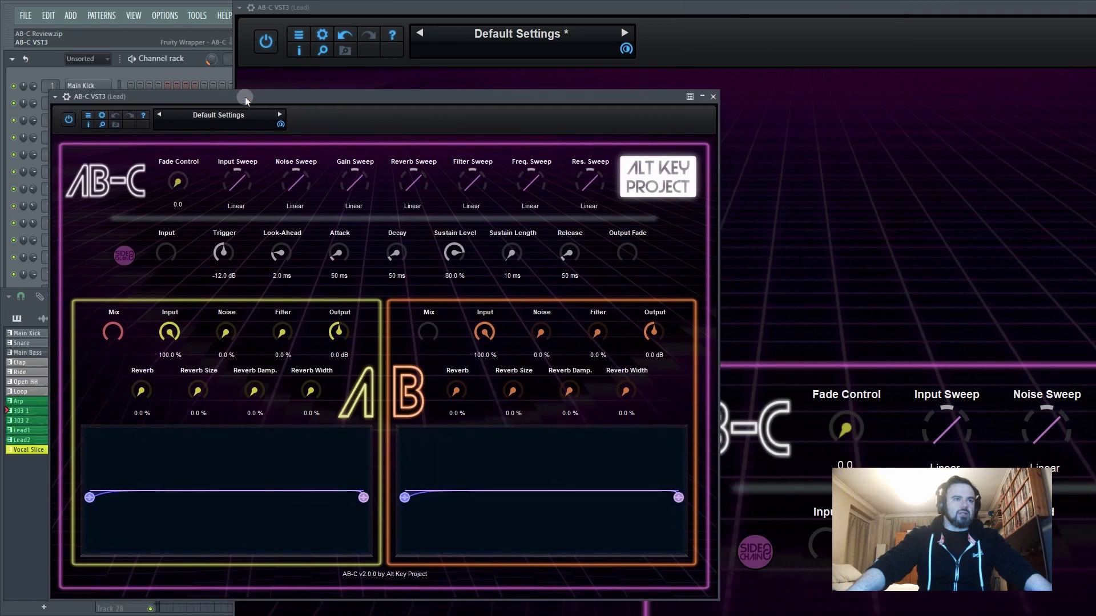
{"action": "key", "text": "F9"}
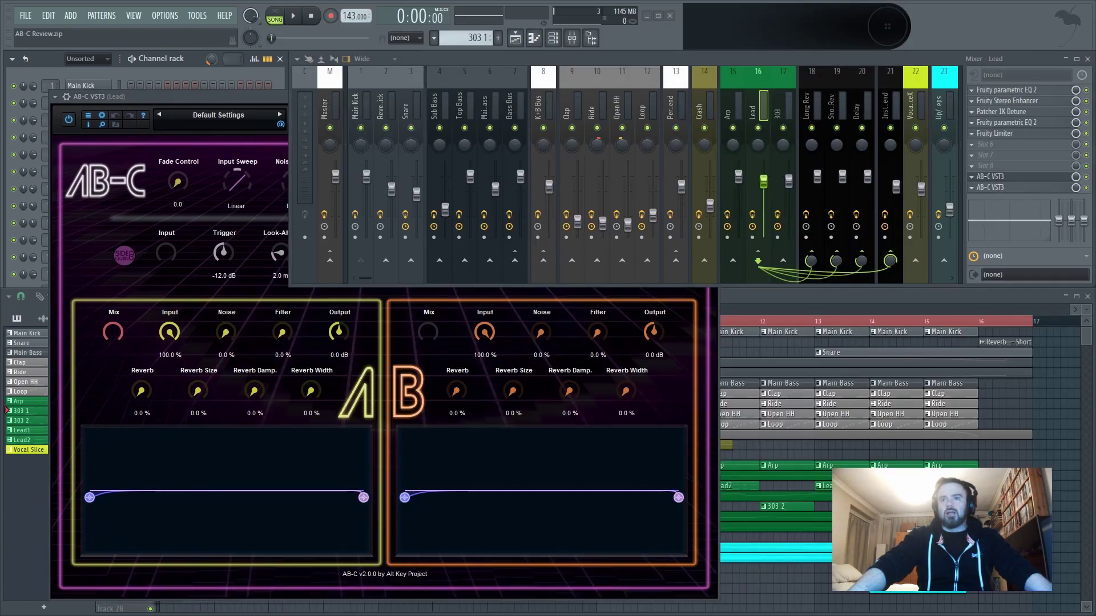
Bring the full-size AB-C window in front of the mixer and reposition it to examine its complete control layout
{"action": "left_click", "coordinate": [206, 96]}
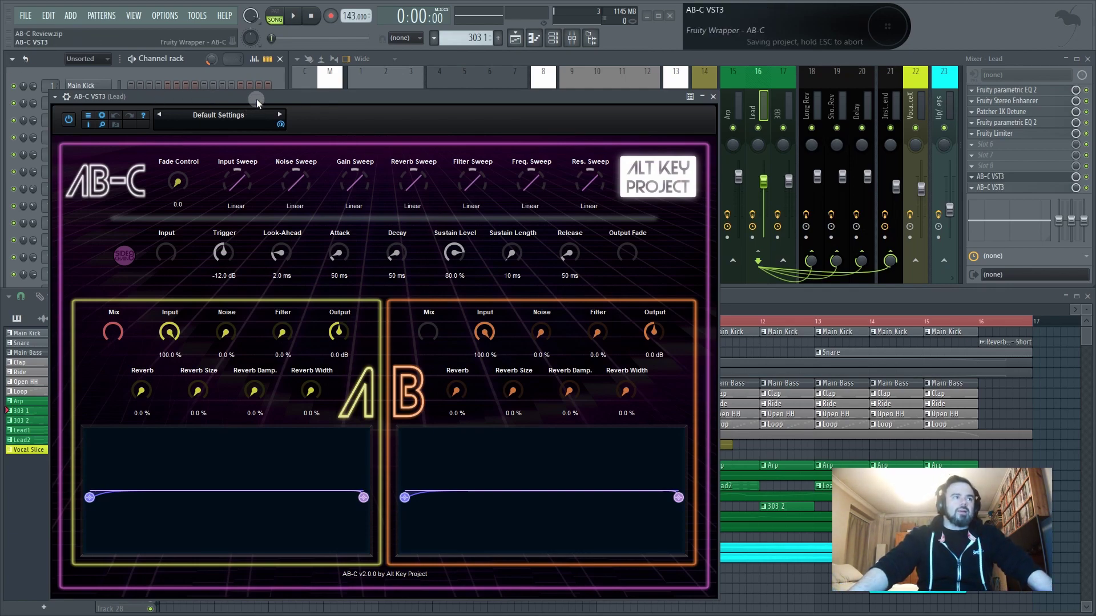
{"action": "left_click_drag", "start_coordinate": [320, 100], "coordinate": [330, 91]}
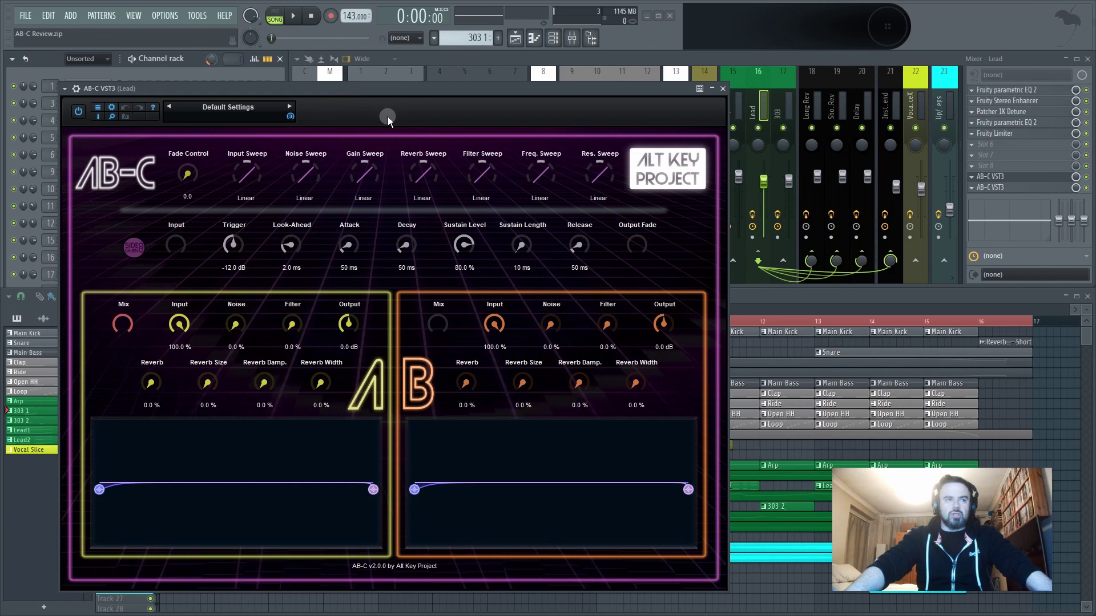
{"action": "left_click_drag", "start_coordinate": [369, 108], "coordinate": [444, 76]}
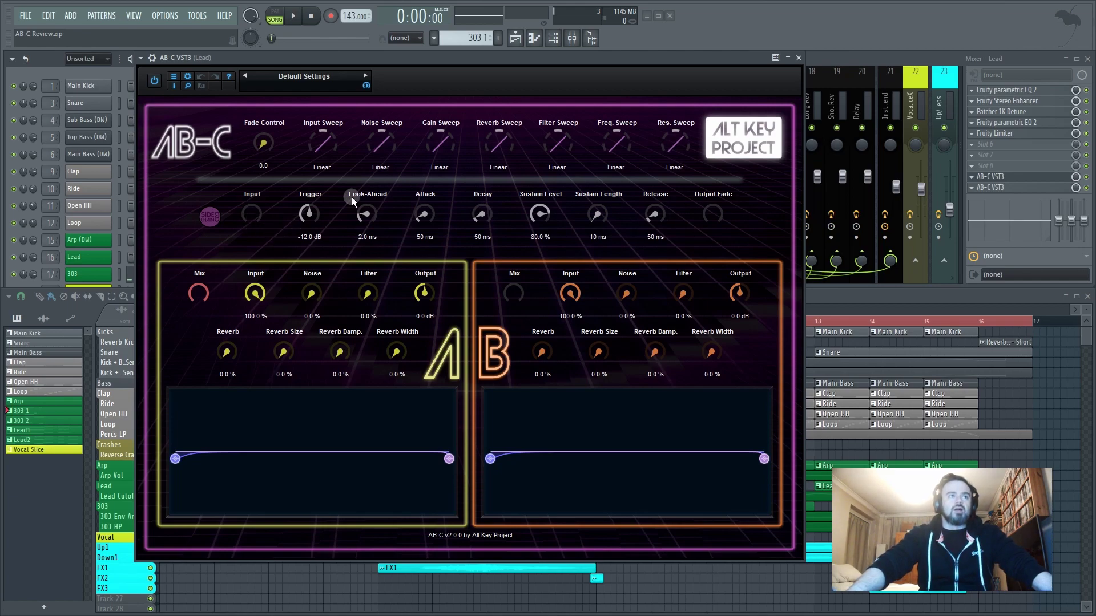
{"action": "left_click_drag", "start_coordinate": [431, 63], "coordinate": [408, 80]}
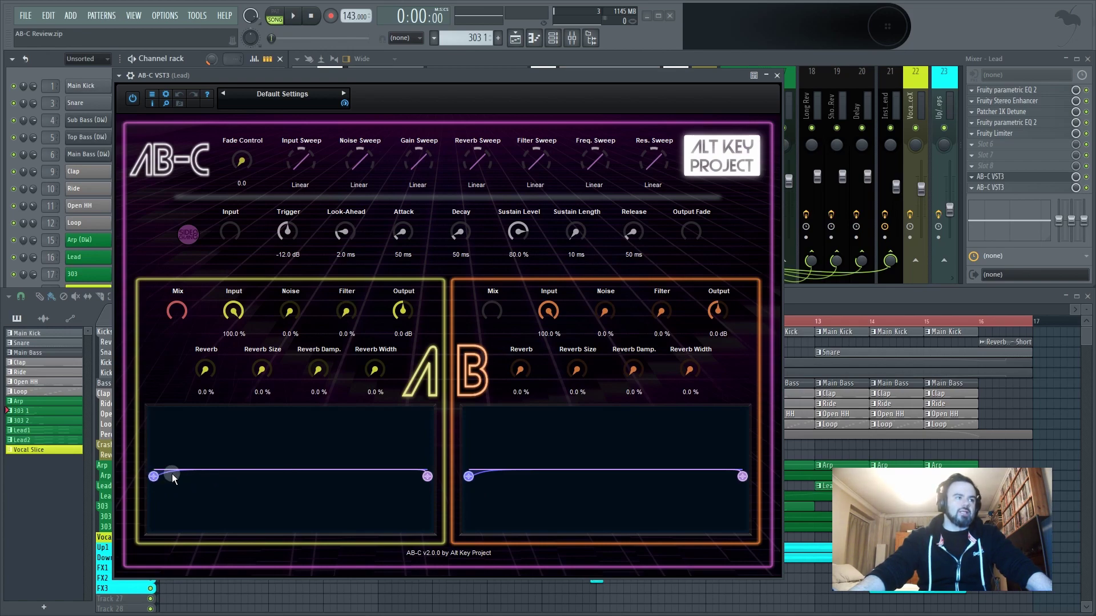
Set section B's low cut to 564 Hz and turn on AB-C's side chain mode
{"action": "left_click_drag", "start_coordinate": [464, 477], "coordinate": [612, 484]}
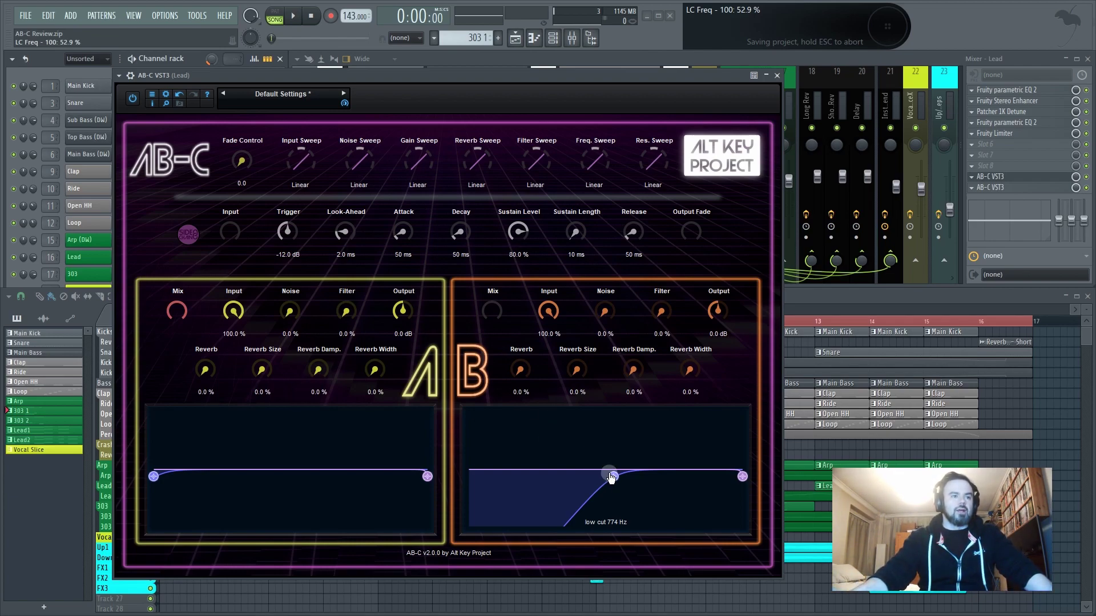
{"action": "left_click_drag", "start_coordinate": [611, 477], "coordinate": [485, 472]}
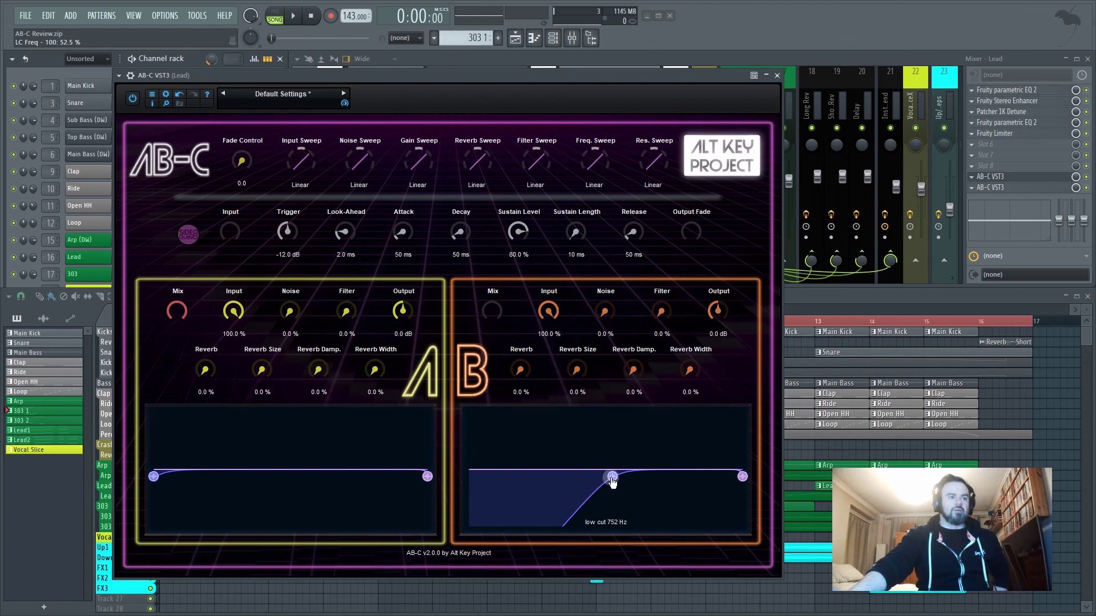
{"action": "mouse_move", "coordinate": [612, 481]}
{"action": "left_mouse_down"}
{"action": "mouse_move", "coordinate": [448, 477]}
{"action": "mouse_move", "coordinate": [619, 476]}
{"action": "left_mouse_up"}
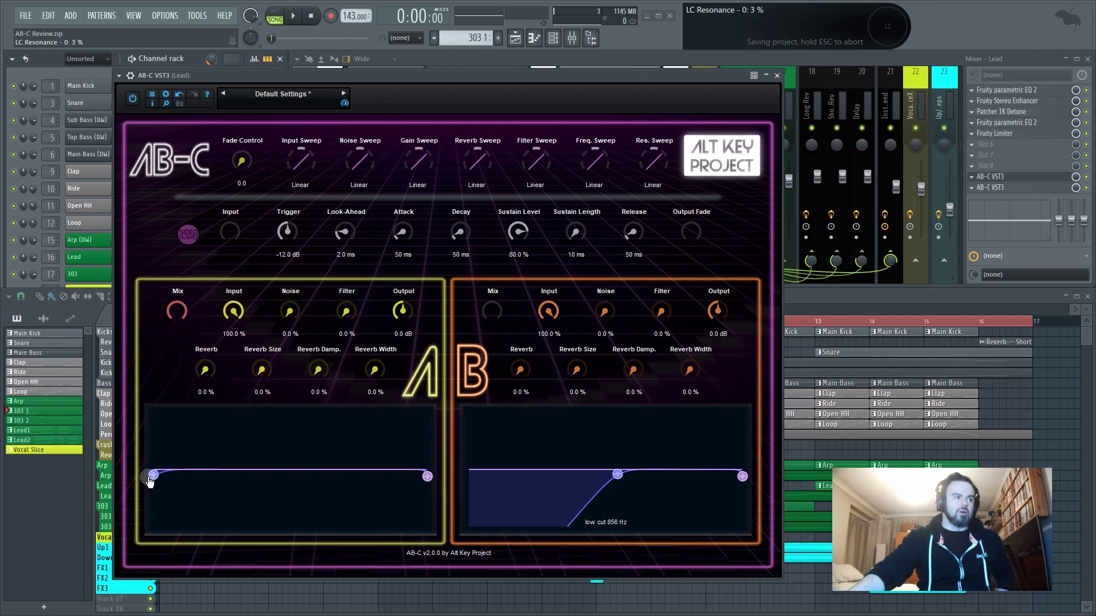
{"action": "mouse_move", "coordinate": [616, 476]}
{"action": "left_mouse_down"}
{"action": "mouse_move", "coordinate": [502, 477]}
{"action": "mouse_move", "coordinate": [602, 474]}
{"action": "left_mouse_up"}
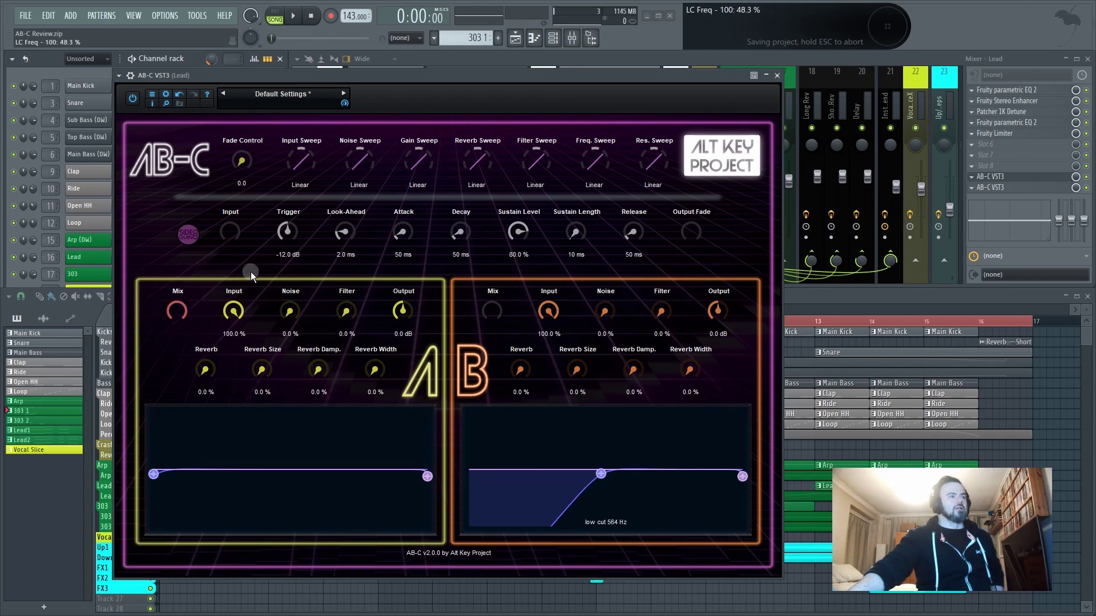
{"action": "left_click", "coordinate": [188, 238]}
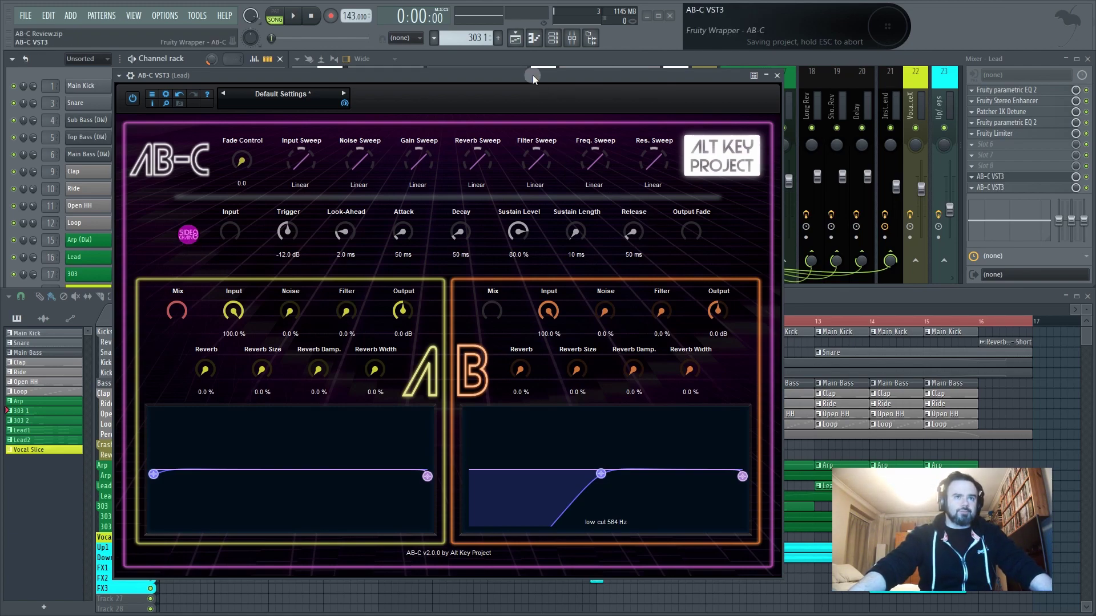
Delete the duplicate AB-C VST3 instance from effect slot 10 of the Lead mixer track
{"action": "left_click", "coordinate": [971, 190]}
{"action": "left_click", "coordinate": [972, 190]}
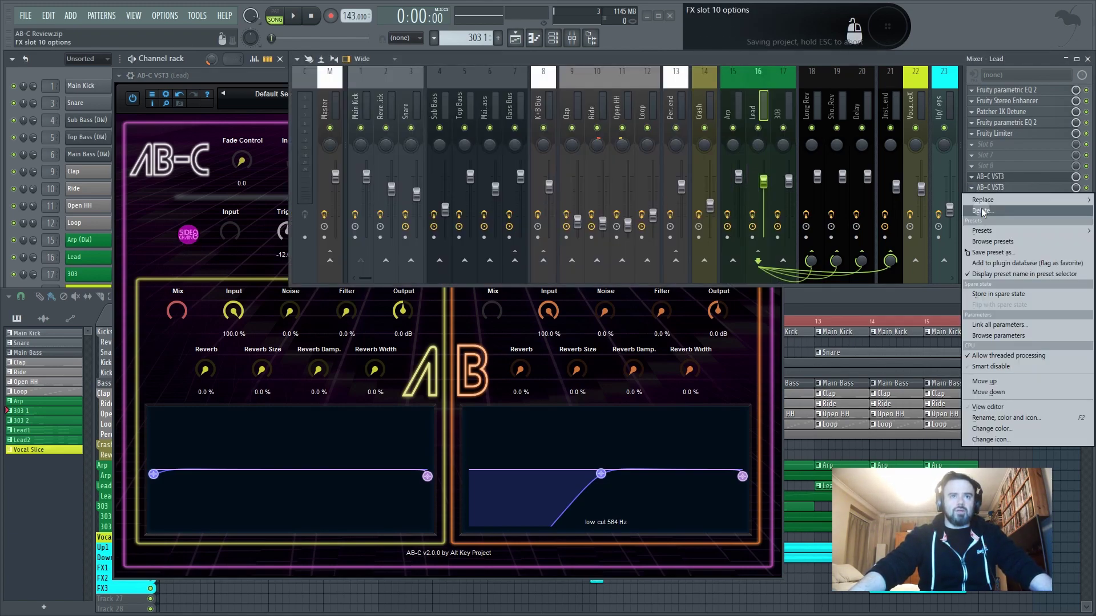
{"action": "left_click", "coordinate": [981, 208]}
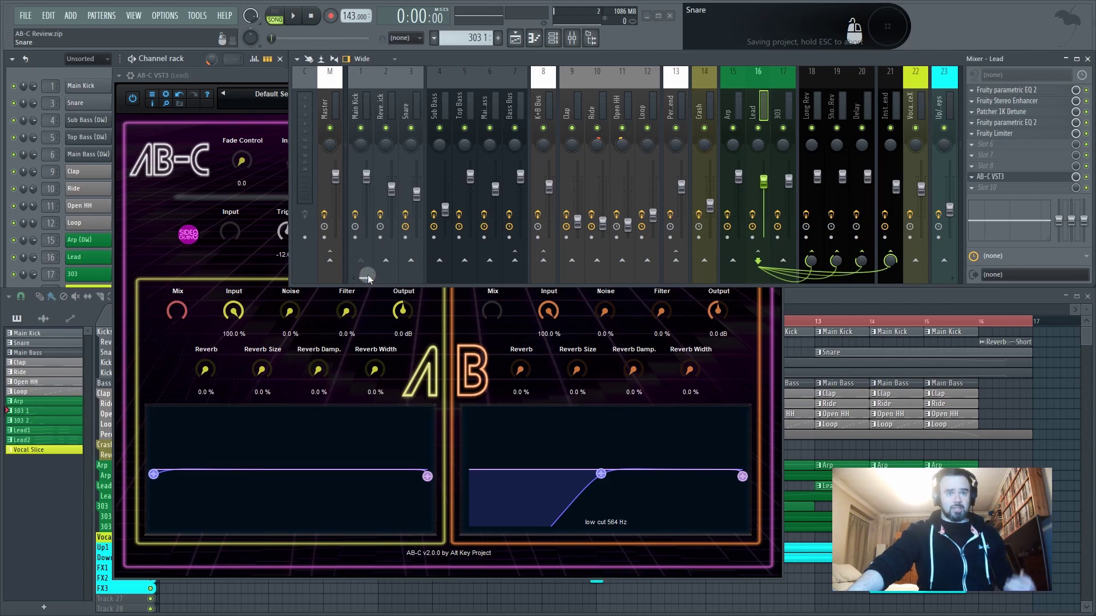
Check the Main Kick mixer track's sidechain routing to the Lead track, and reselect Lead
{"action": "left_click", "coordinate": [357, 74]}
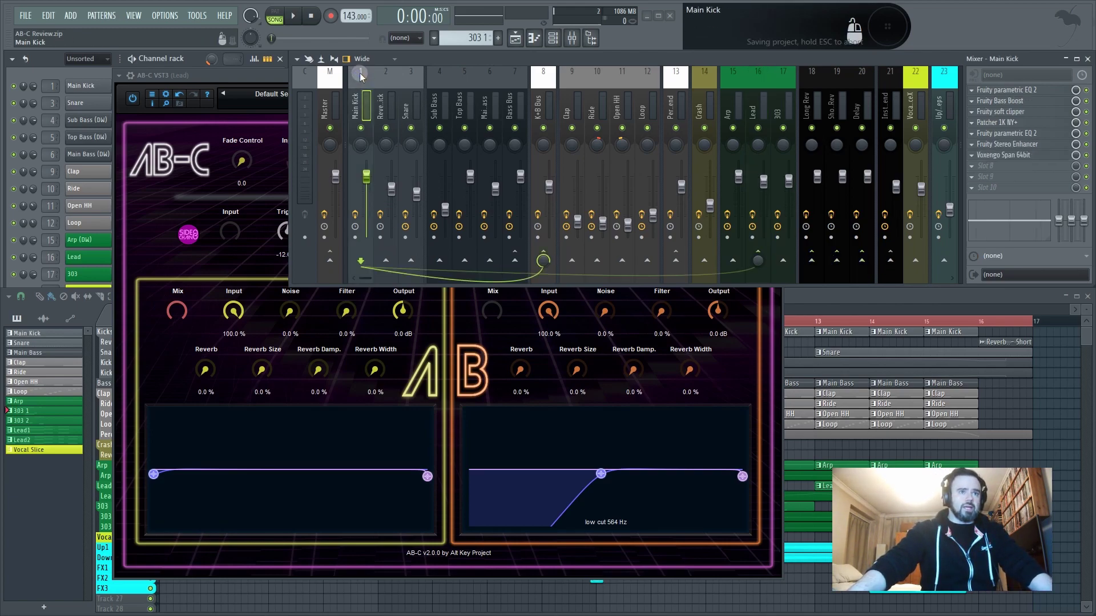
{"action": "right_click", "coordinate": [757, 250]}
{"action": "left_click", "coordinate": [789, 282]}
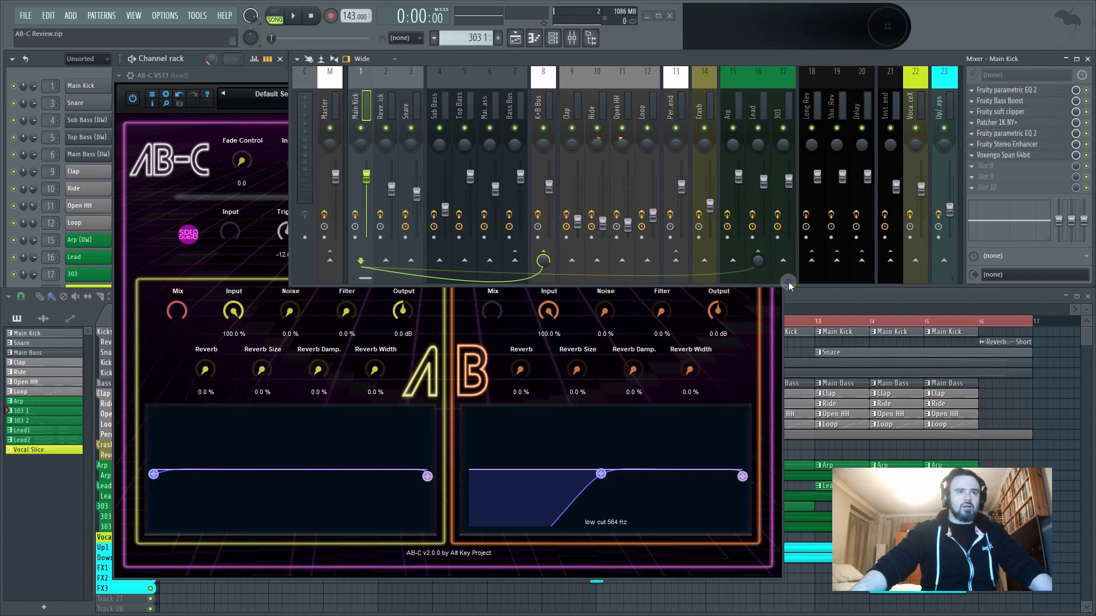
{"action": "left_click", "coordinate": [761, 78]}
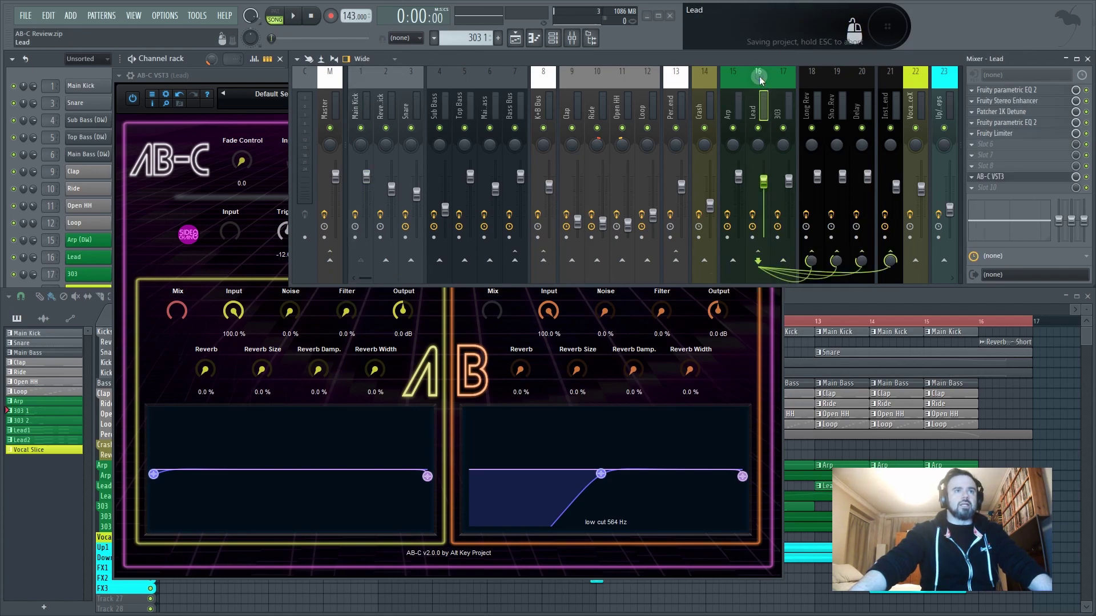
Bypass the remaining AB-C VST3 effect on the Lead mixer track and close its window
{"action": "left_click_drag", "start_coordinate": [241, 77], "coordinate": [189, 115]}
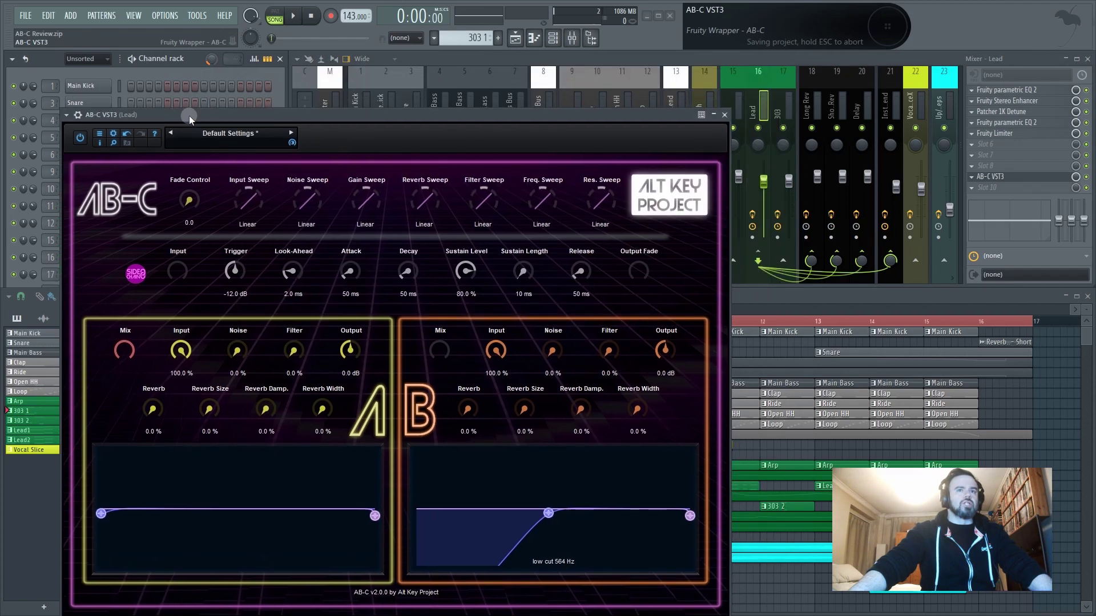
{"action": "left_click", "coordinate": [1086, 177]}
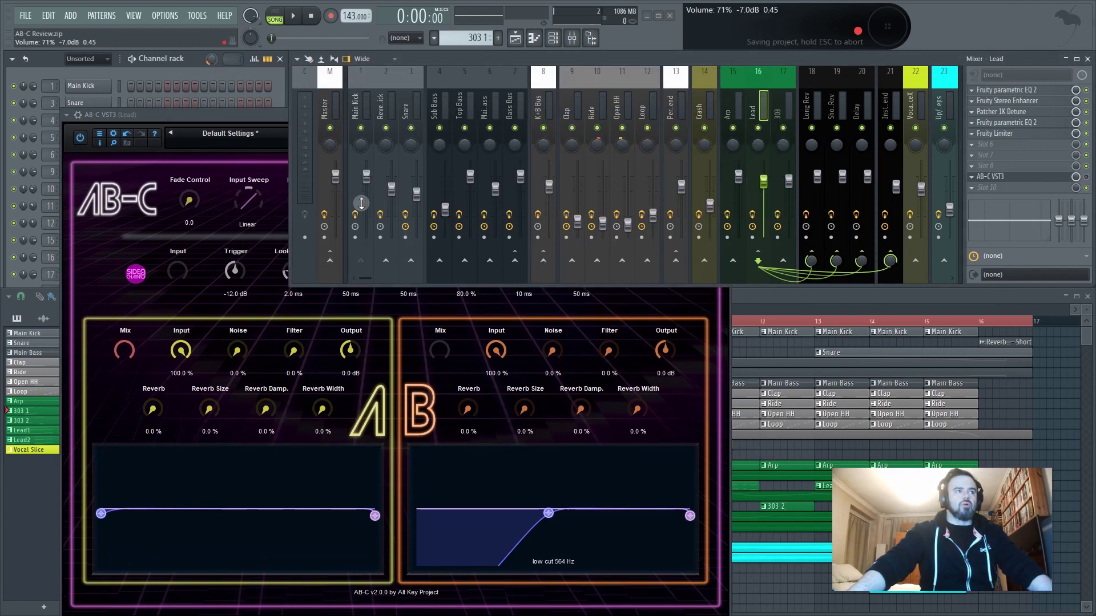
{"action": "left_click", "coordinate": [253, 115]}
{"action": "left_click", "coordinate": [725, 115]}
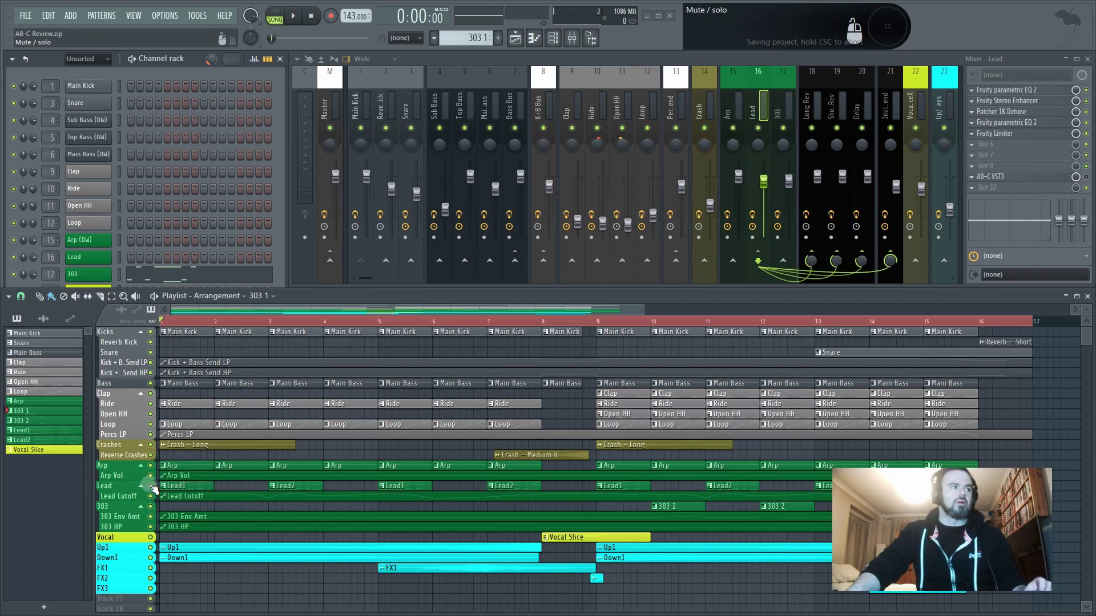
Solo the Lead track group in the playlist and play it briefly to hear the unprocessed sound
{"action": "right_click", "coordinate": [151, 486]}
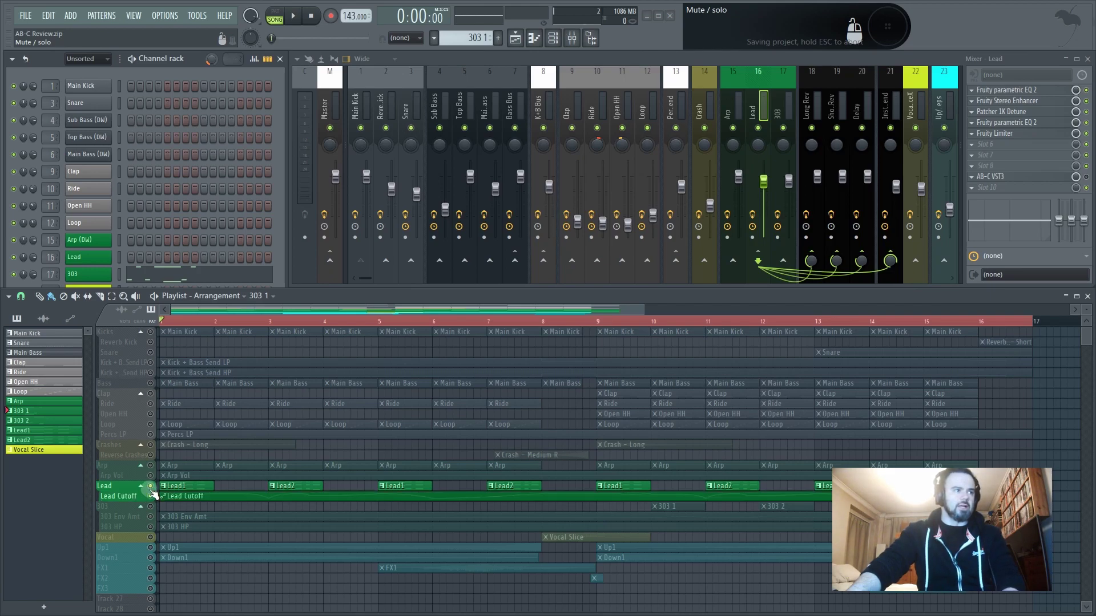
{"action": "key", "text": "space"}
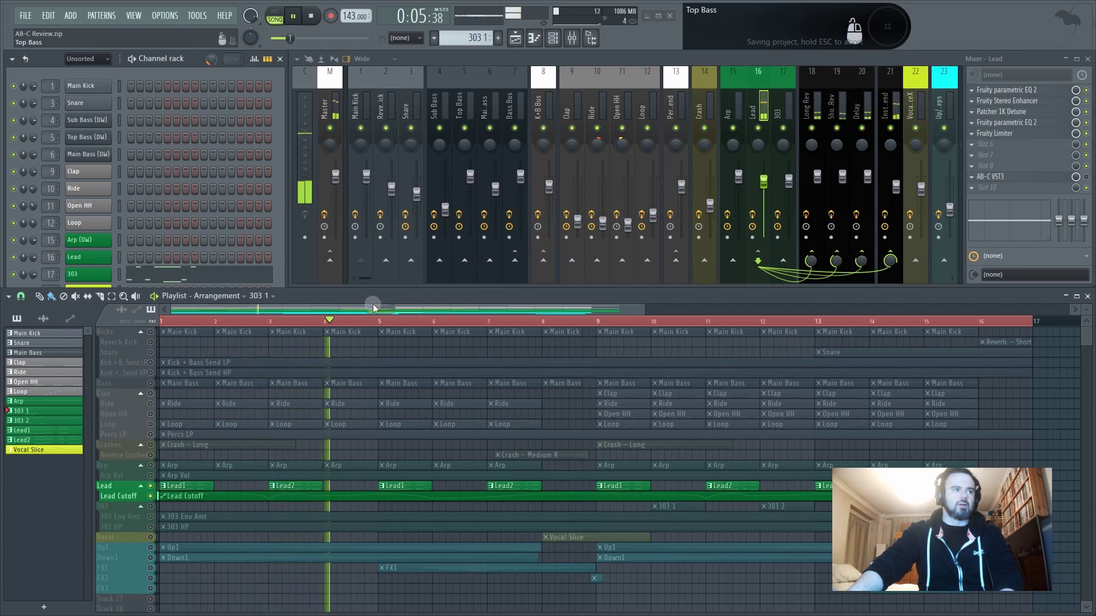
{"action": "key", "text": "space"}
Restore all playlist tracks from solo and play back the full arrangement with AB-C bypassed
{"action": "left_click", "coordinate": [151, 496]}
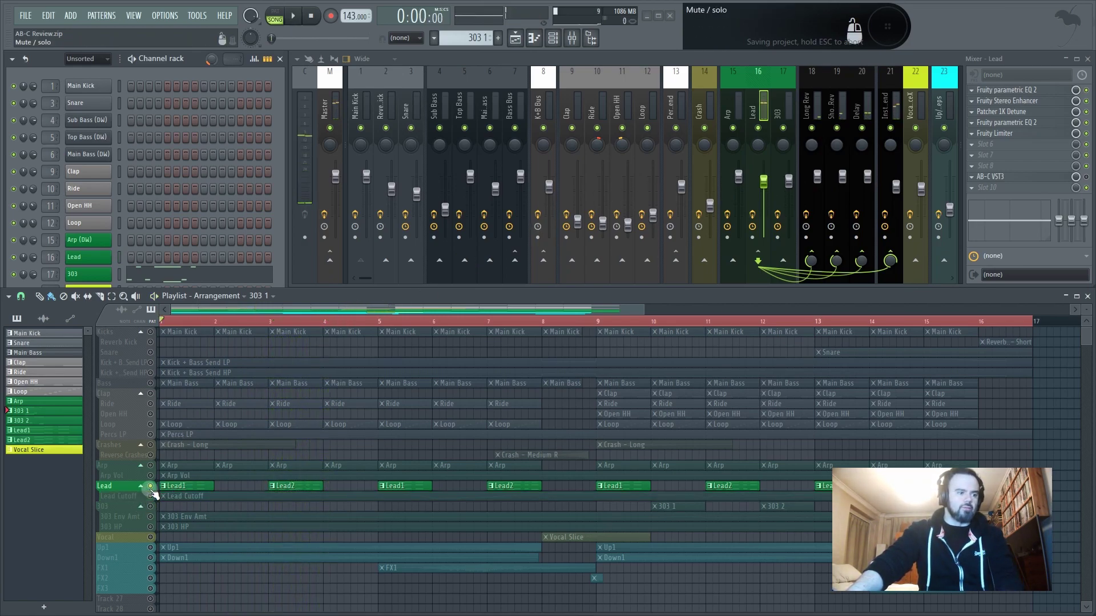
{"action": "left_click", "coordinate": [151, 487], "text": "ctrl"}
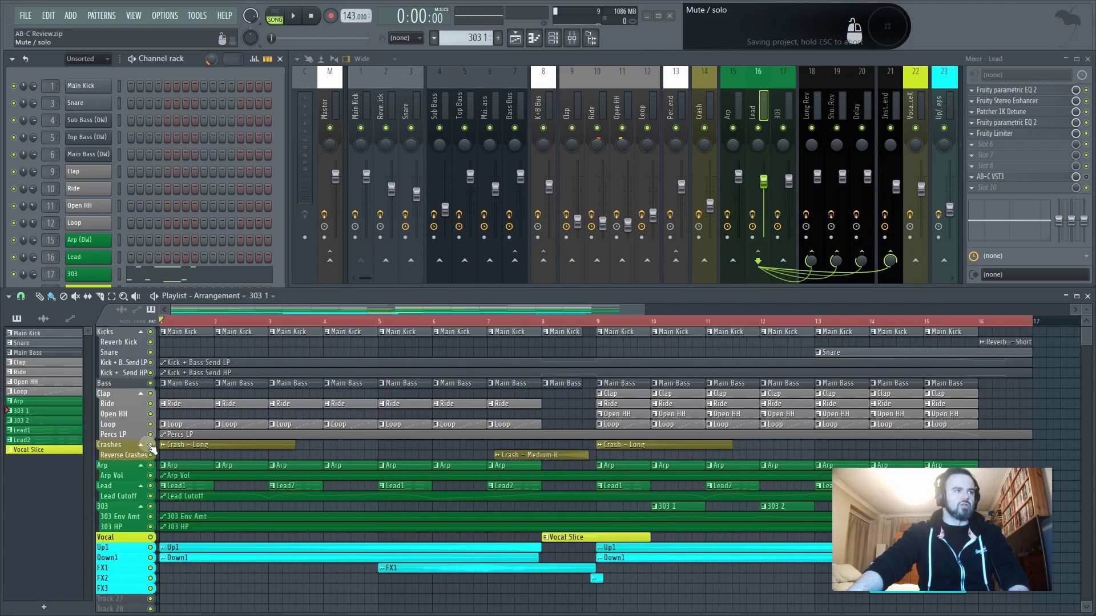
{"action": "key", "text": "space"}
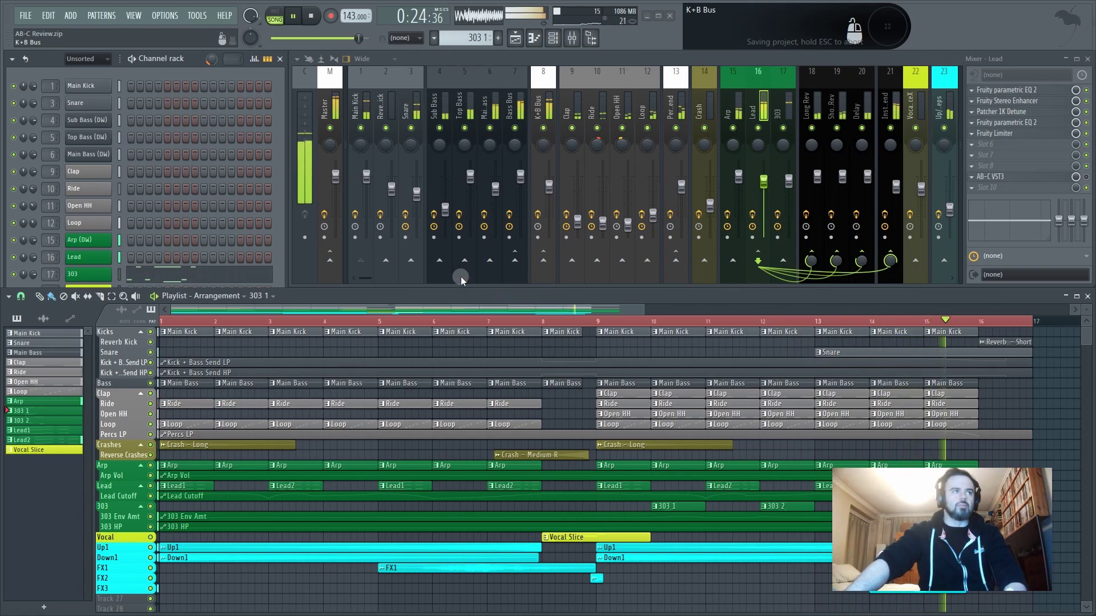
{"action": "left_click", "coordinate": [312, 17]}
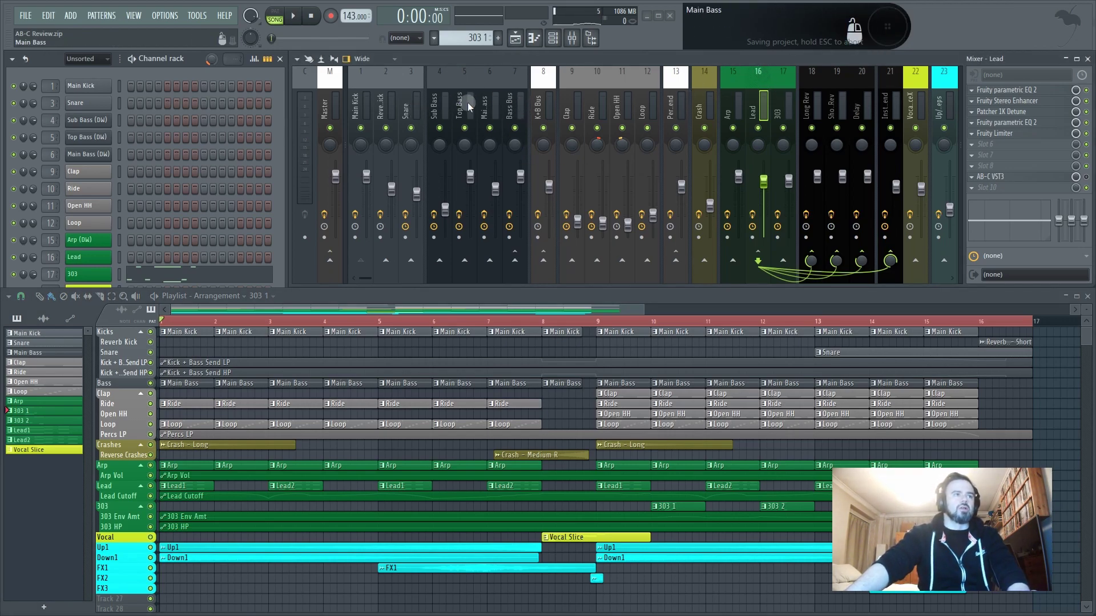
Solo the Main Kick mixer track together with its sidechained Lead track, and play a few bars of them
{"action": "right_click", "coordinate": [360, 128]}
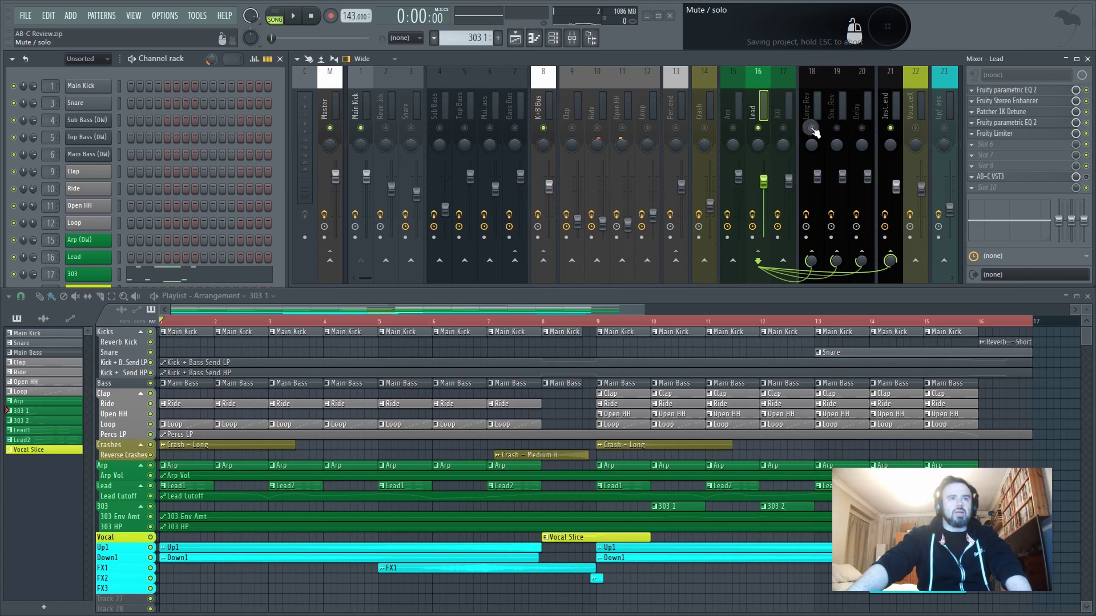
{"action": "left_click", "coordinate": [806, 72]}
{"action": "left_click", "coordinate": [861, 72]}
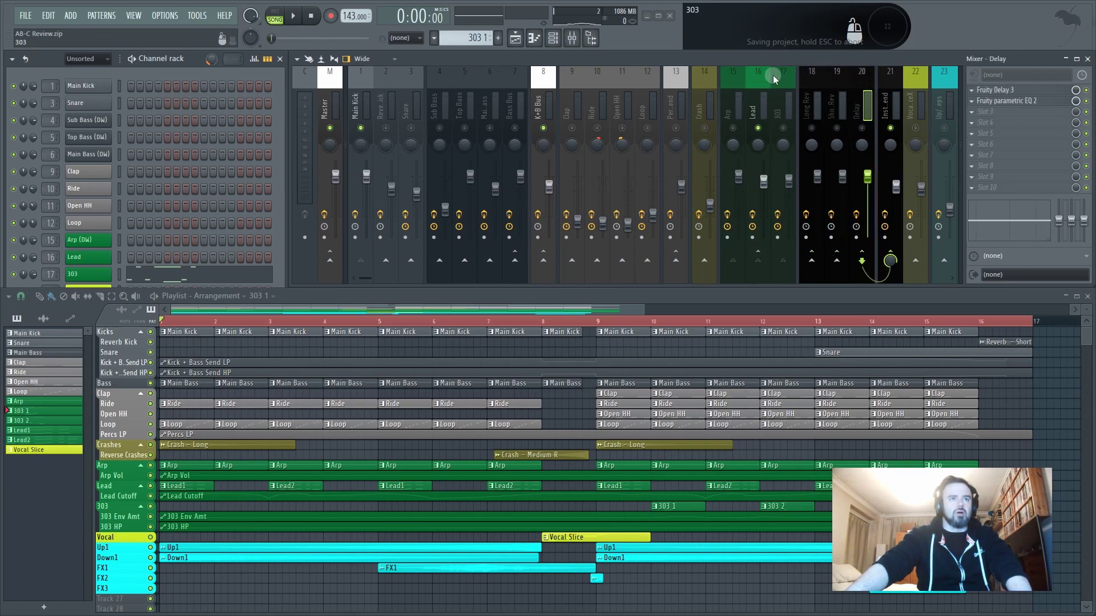
{"action": "left_click", "coordinate": [756, 74]}
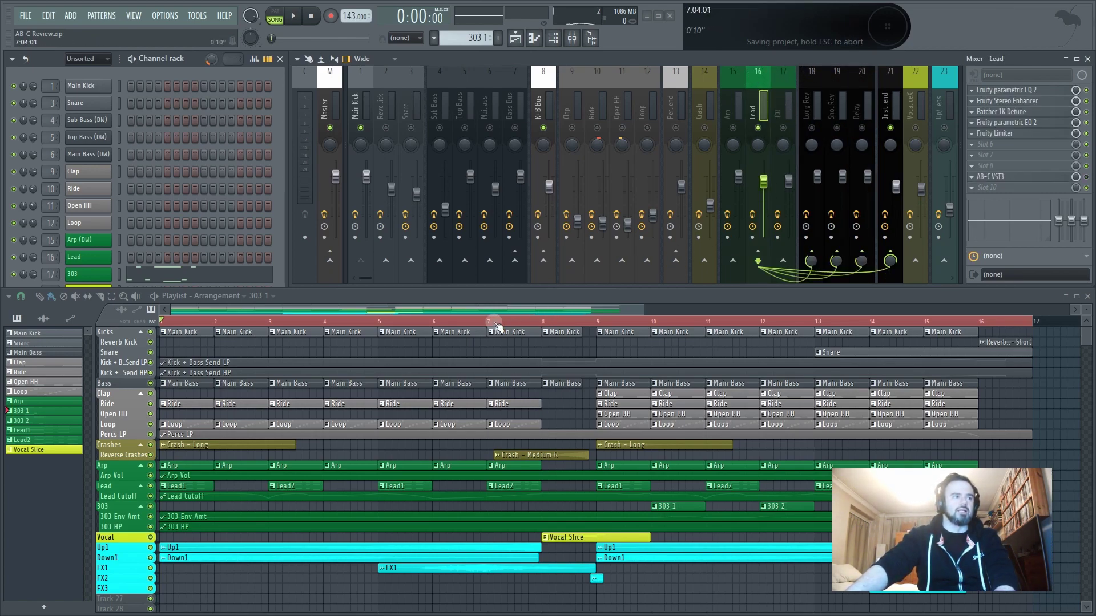
{"action": "key", "text": "space"}
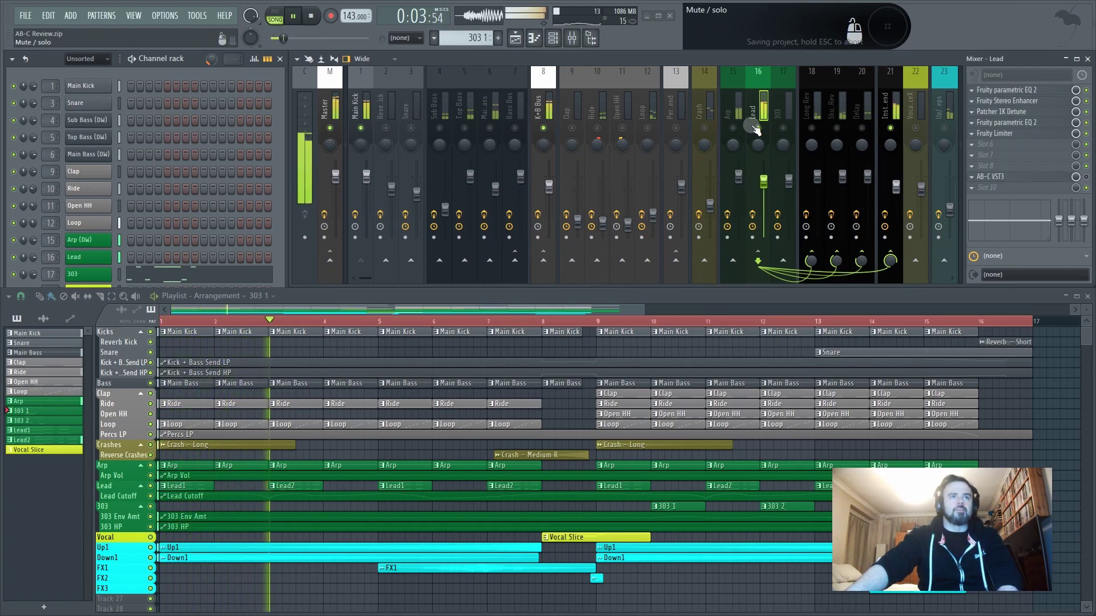
{"action": "key", "text": "space"}
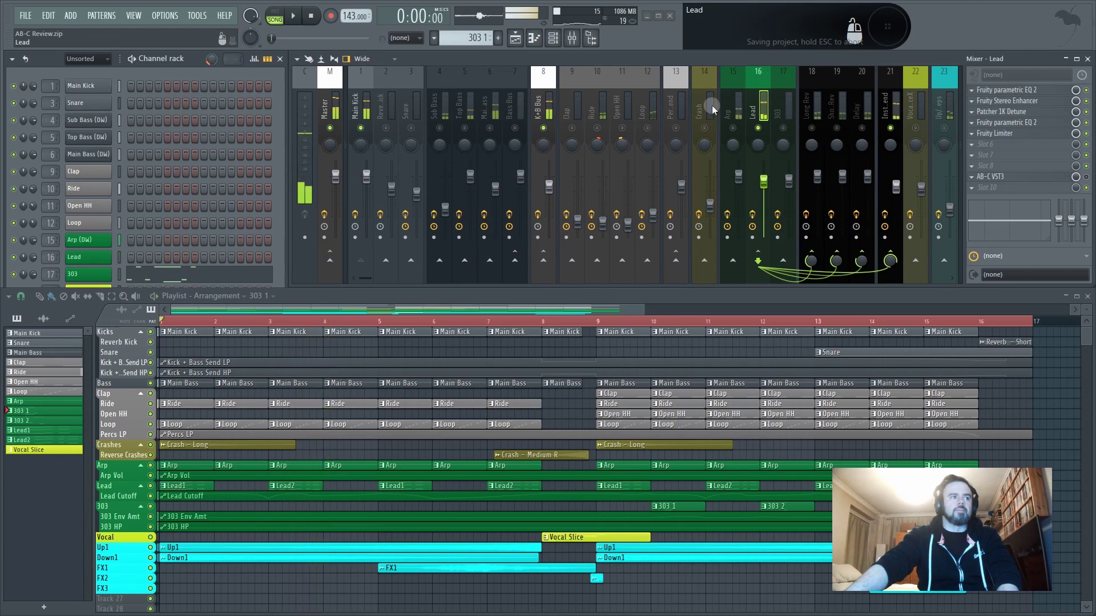
Open the Lead channel's synth to check its delay section, close it, and replay the soloed kick and lead
{"action": "left_click", "coordinate": [85, 274]}
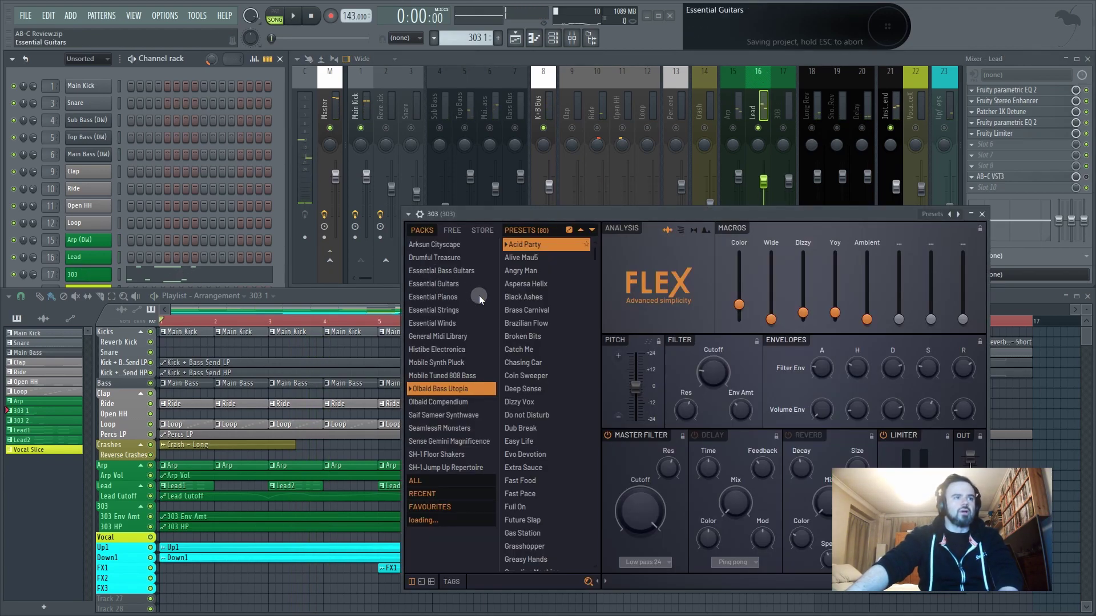
{"action": "left_click", "coordinate": [86, 274]}
{"action": "left_click", "coordinate": [86, 256]}
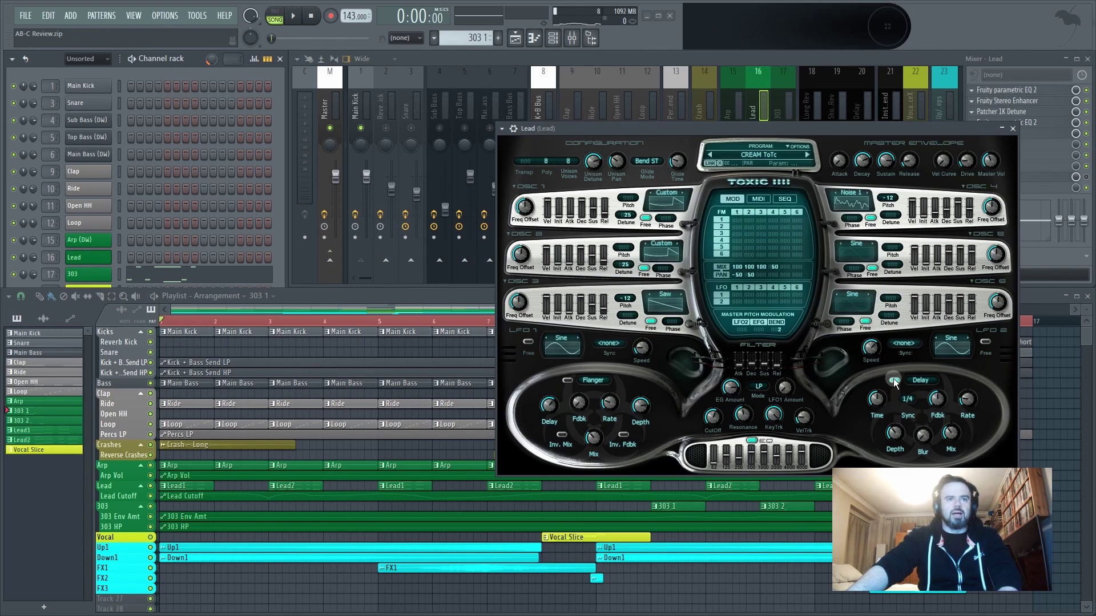
{"action": "left_click", "coordinate": [1013, 129]}
{"action": "key", "text": "space"}
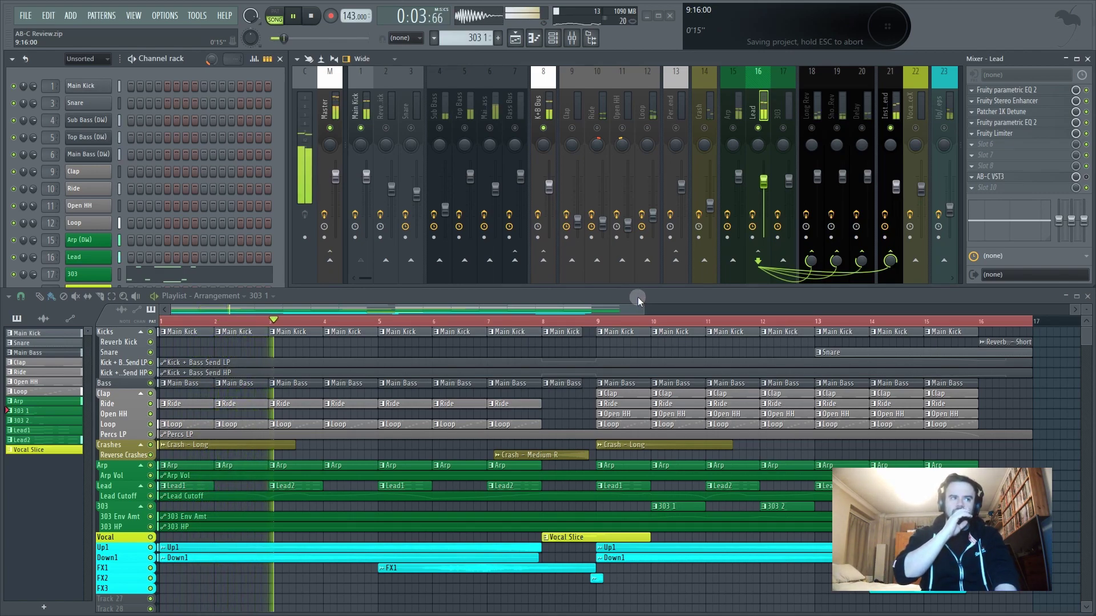
{"action": "key", "text": "space"}
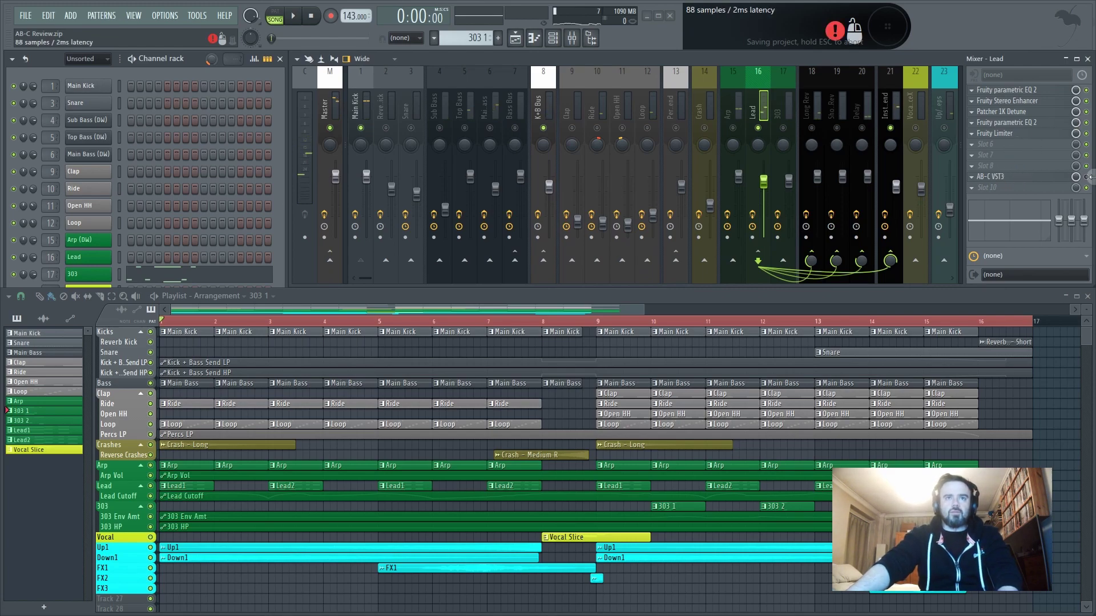
Open the AB-C effect on the Lead track, move its window clear of the channel rack, and lower section B's low-cut frequency
{"action": "left_click", "coordinate": [1024, 177]}
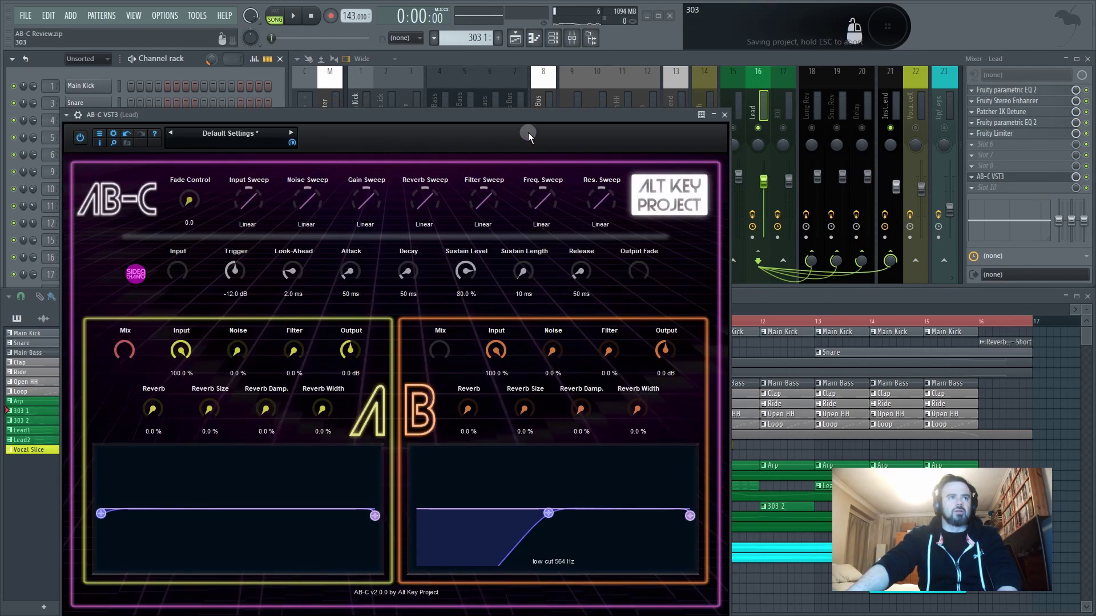
{"action": "left_click_drag", "start_coordinate": [515, 118], "coordinate": [728, 120]}
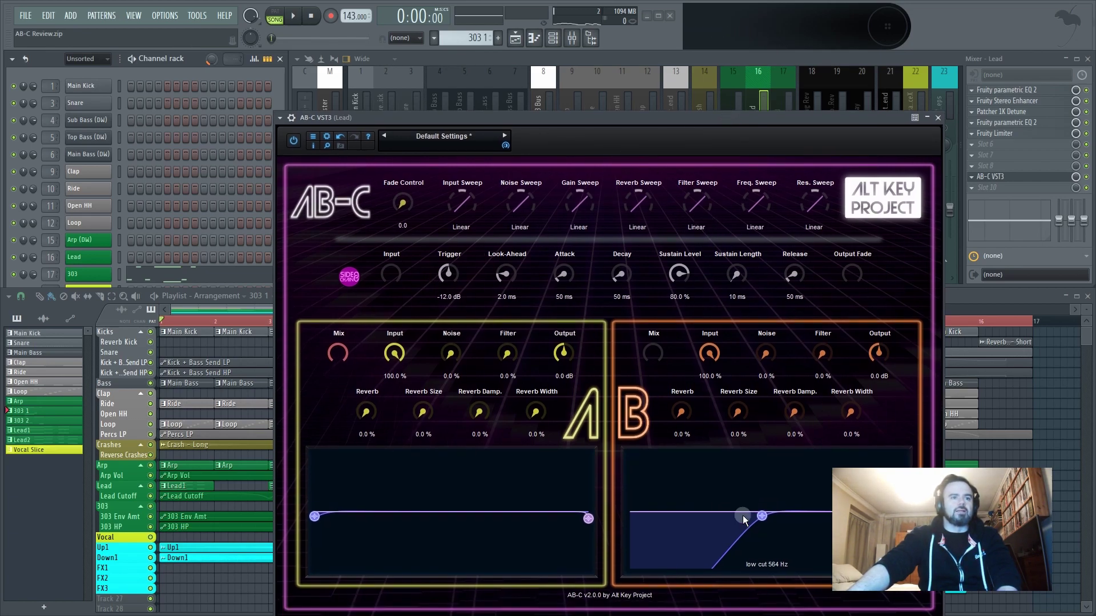
{"action": "left_click_drag", "start_coordinate": [760, 518], "coordinate": [736, 521]}
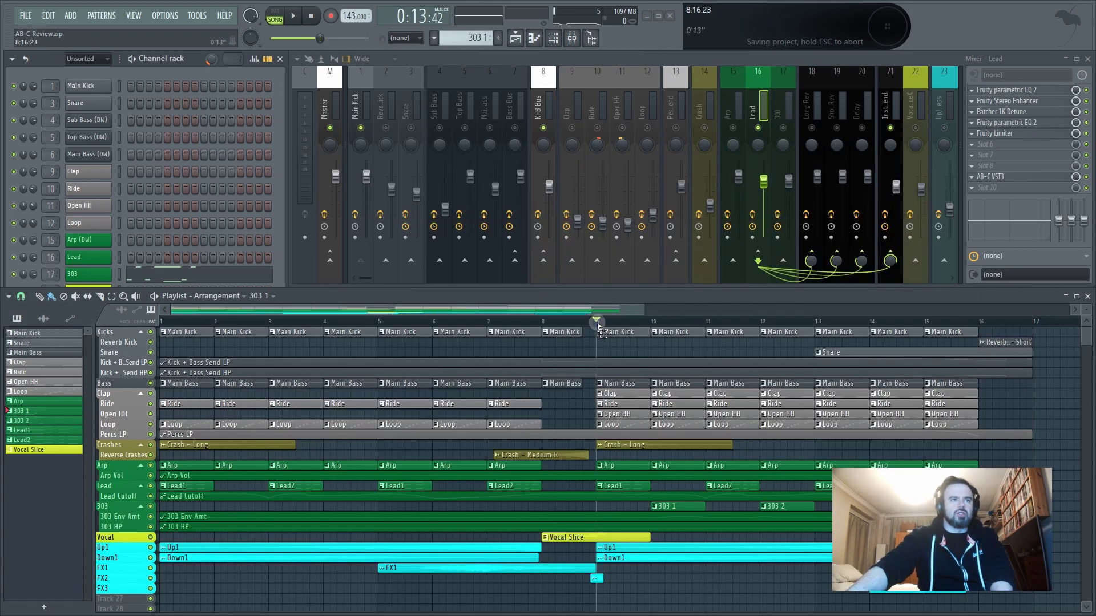
Select bar 9 of the playlist for looping, and load the Side-Chain LC Filter Control preset in AB-C on the Lead track
{"action": "left_click_drag", "start_coordinate": [598, 326], "coordinate": [648, 327]}
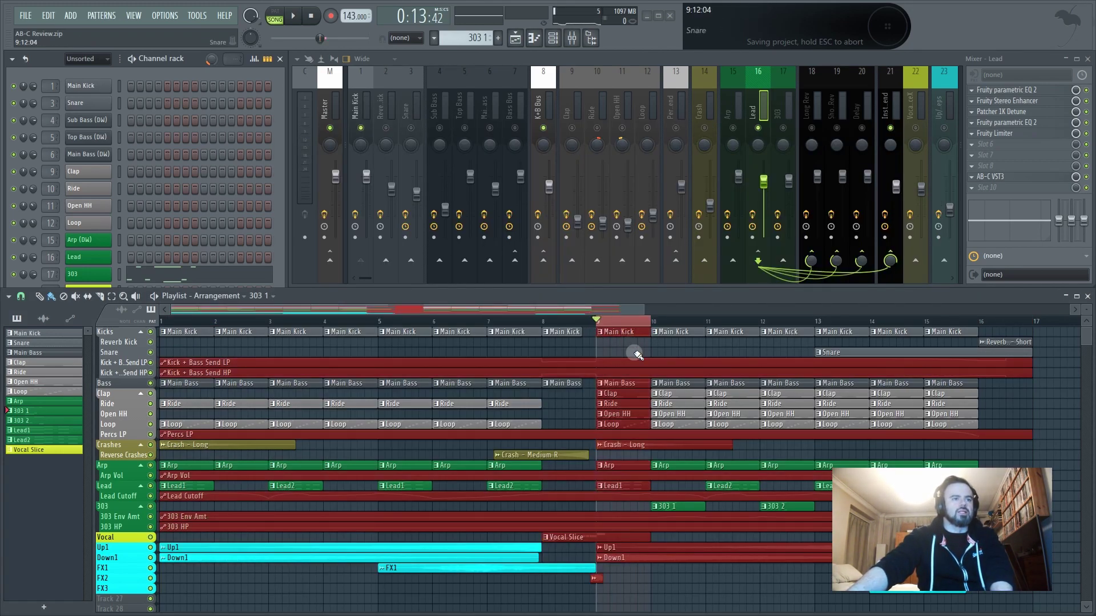
{"action": "key", "text": "space"}
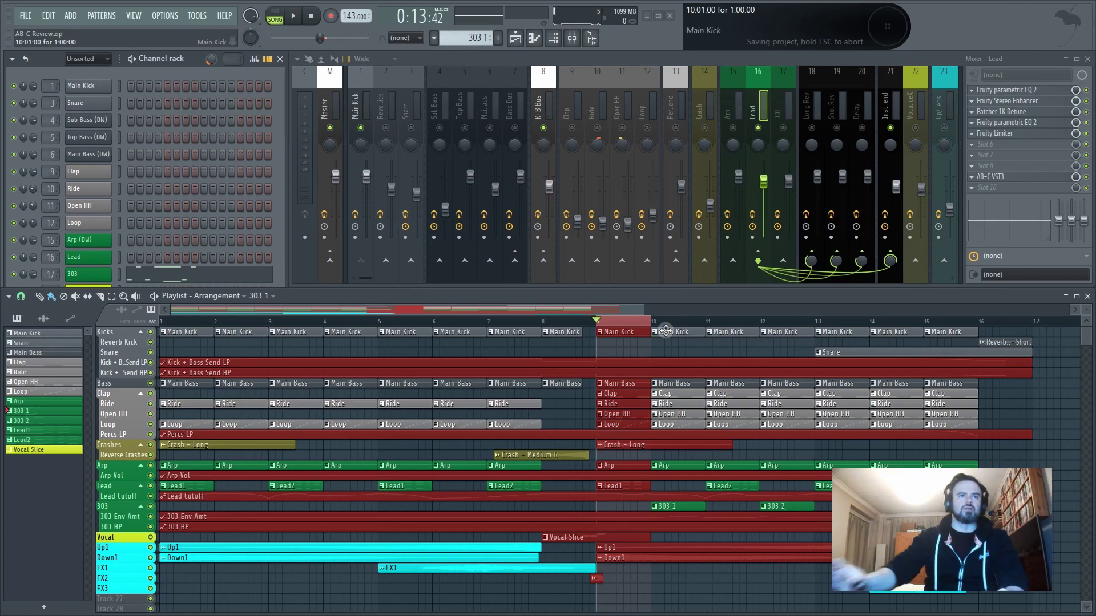
{"action": "left_click", "coordinate": [1014, 178]}
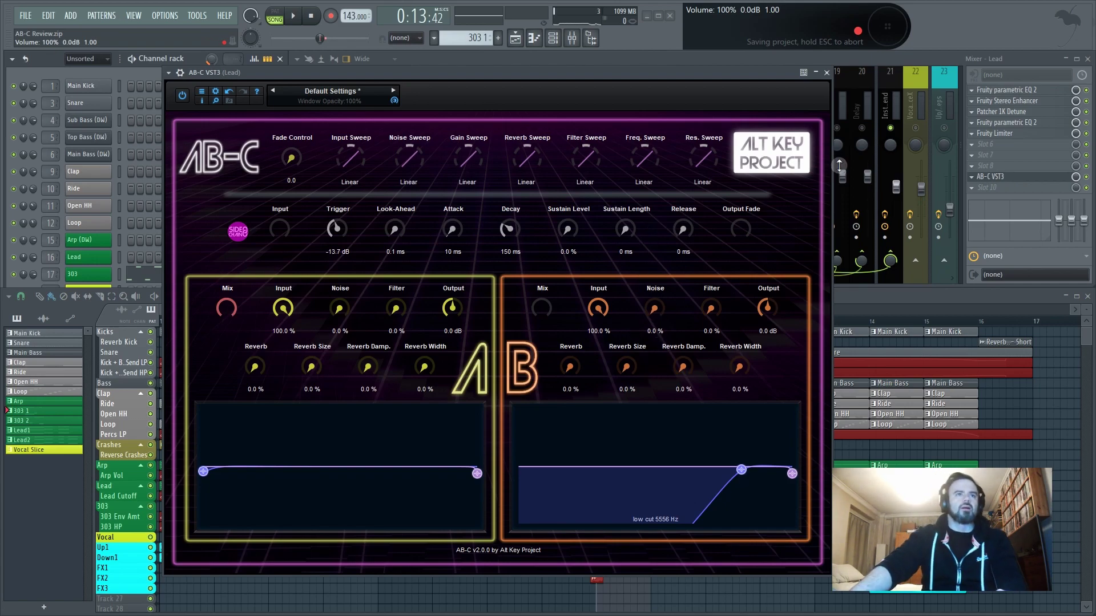
{"action": "left_click", "coordinate": [319, 90]}
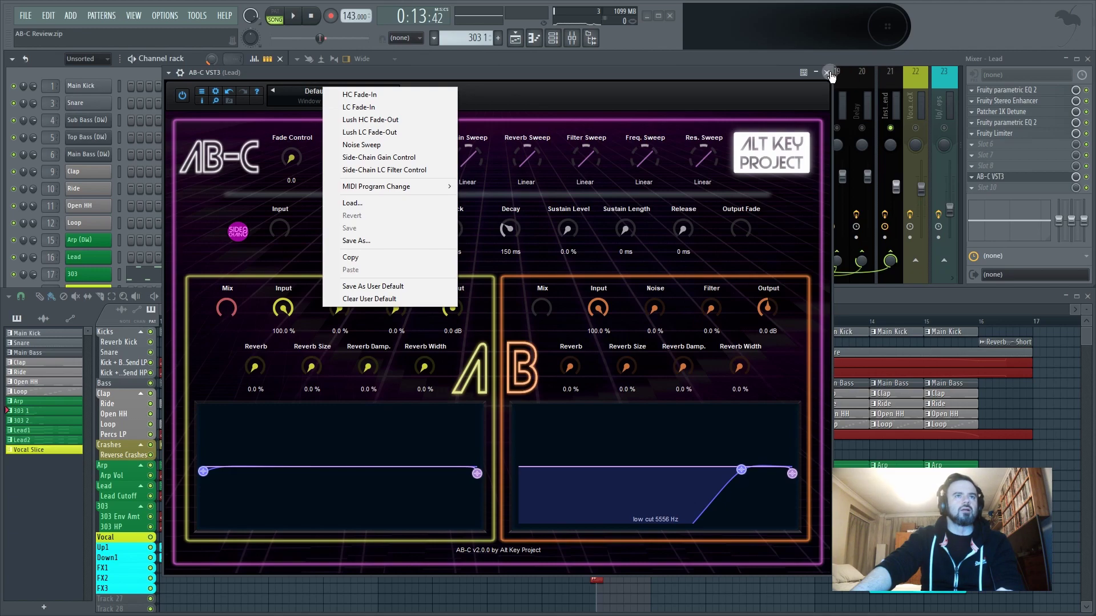
{"action": "left_click", "coordinate": [407, 172]}
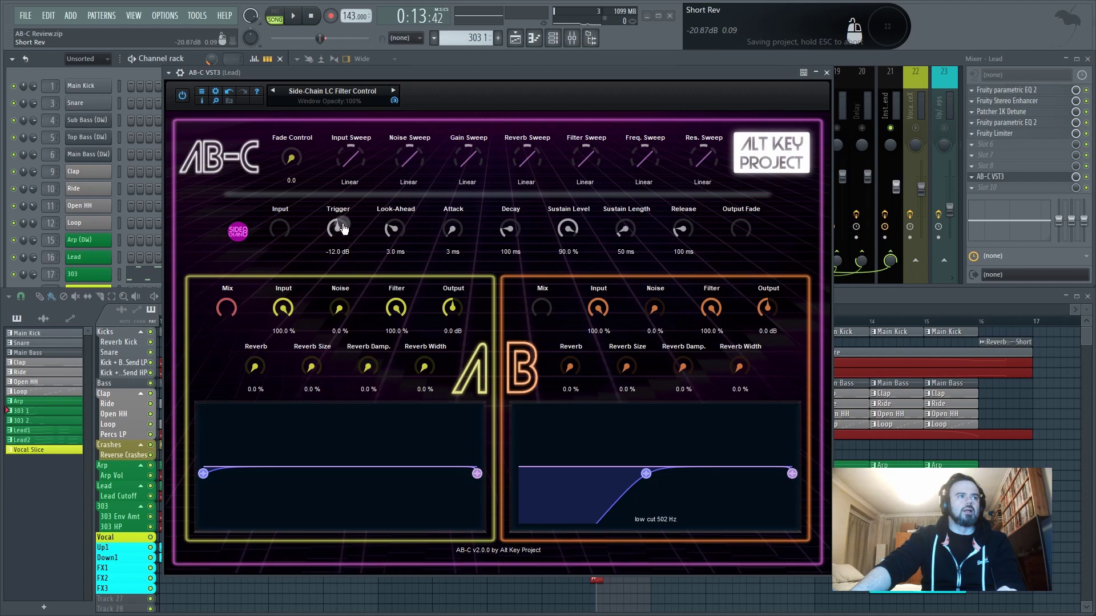
Raise section B's low-cut frequency to about 3767 Hz and start looped playback with the AB-C window in view
{"action": "left_click_drag", "start_coordinate": [502, 73], "coordinate": [478, 74]}
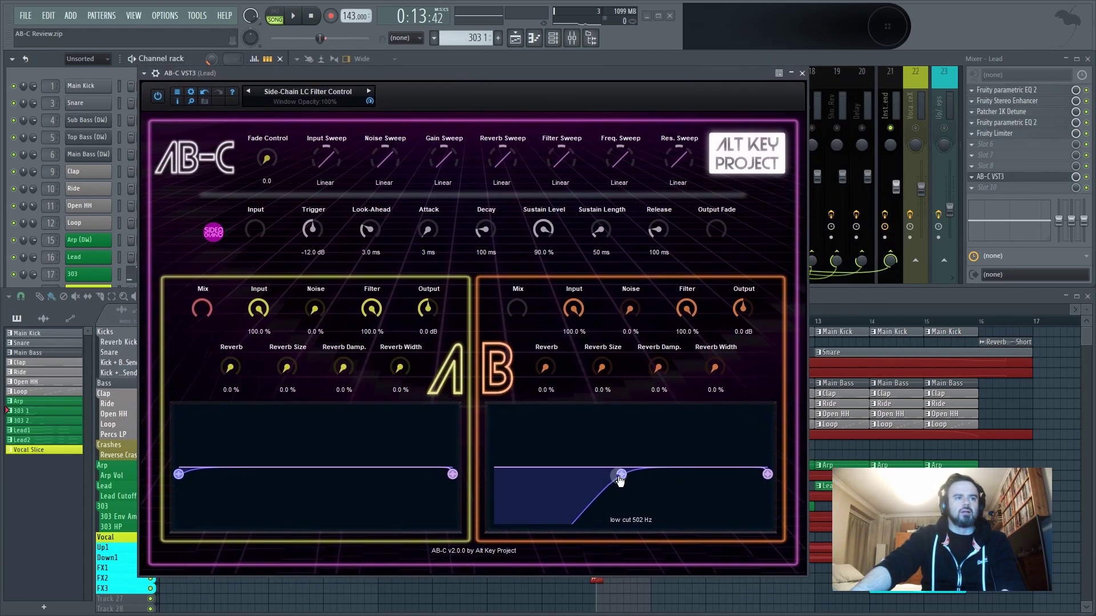
{"action": "left_click_drag", "start_coordinate": [619, 481], "coordinate": [696, 481]}
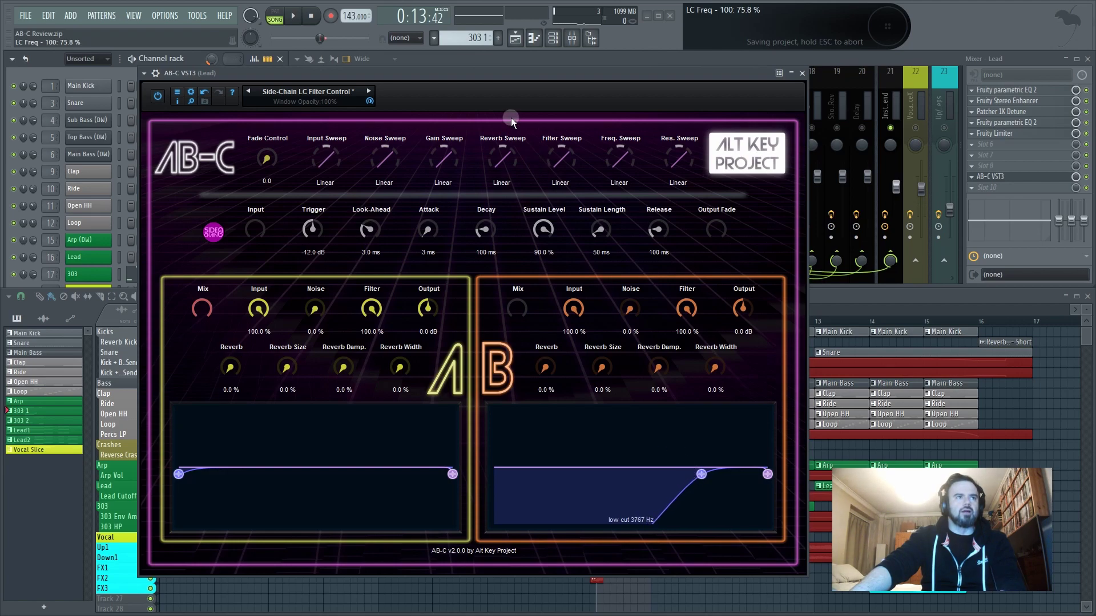
{"action": "key", "text": "F9"}
{"action": "key", "text": "space"}
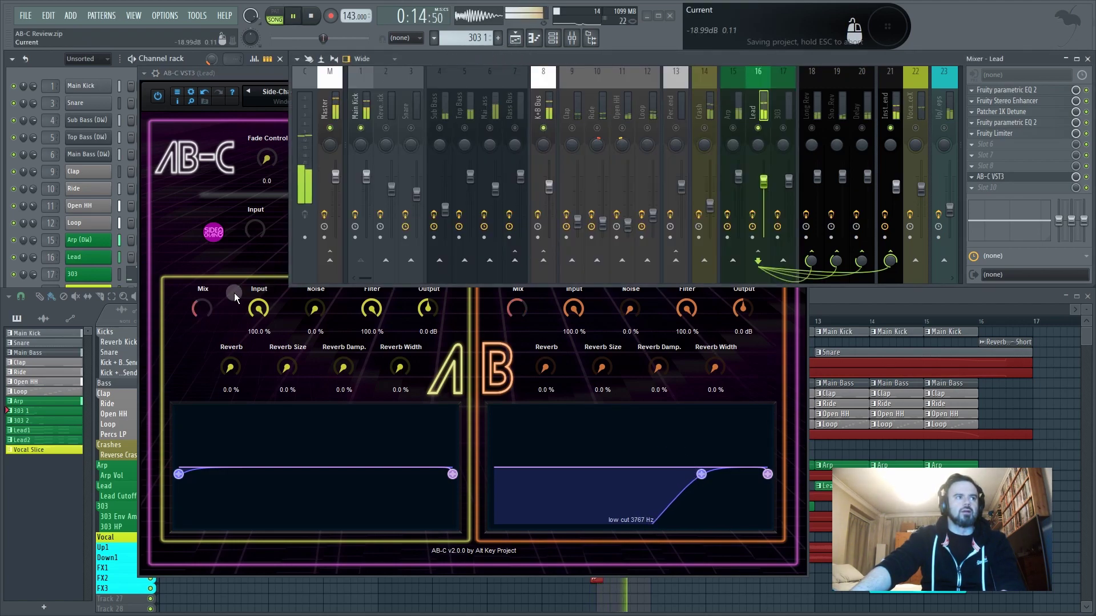
{"action": "left_click", "coordinate": [149, 299]}
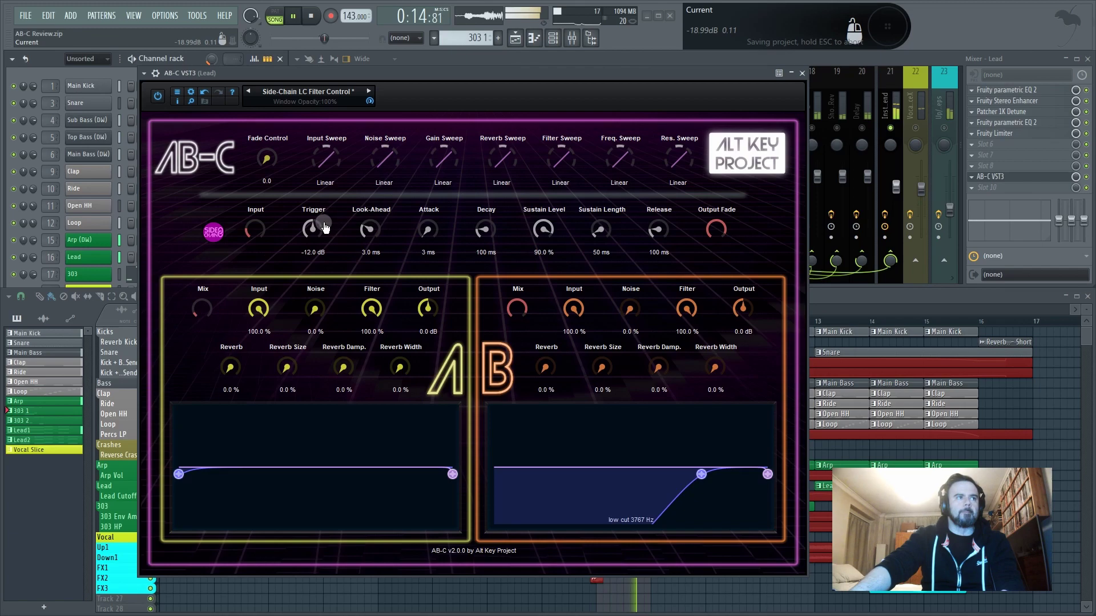
Set AB-C's sidechain trigger to -13.2 dB, look-ahead to 0.1 ms, attack to 10 ms, decay to 150 ms and sustain level to 20%
{"action": "scroll", "coordinate": [313, 229], "scroll_direction": "up", "scroll_amount": 4}
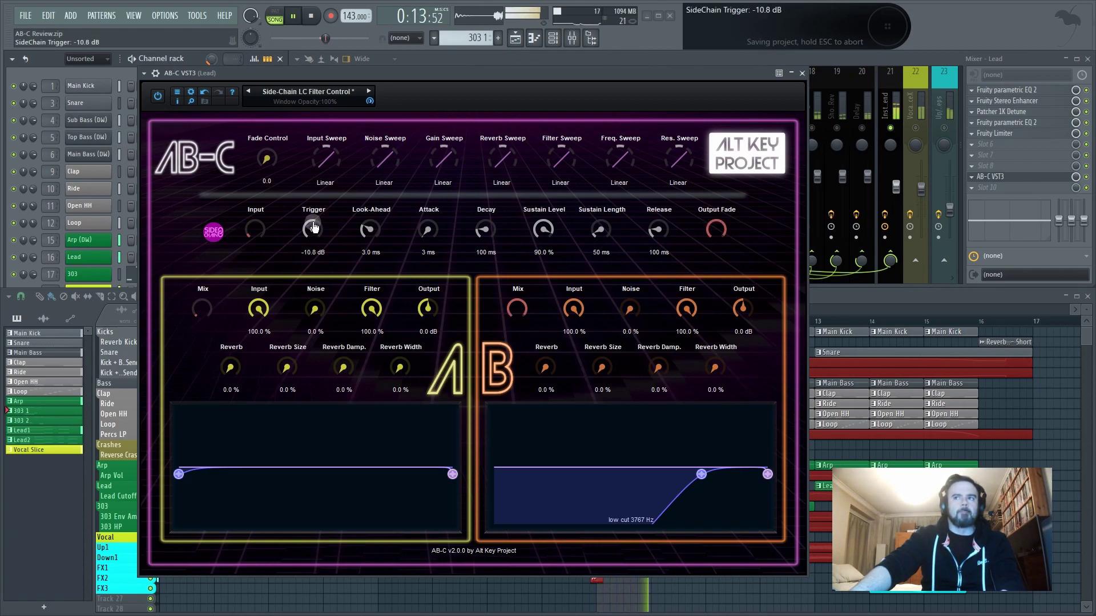
{"action": "left_click_drag", "start_coordinate": [313, 229], "coordinate": [319, 232]}
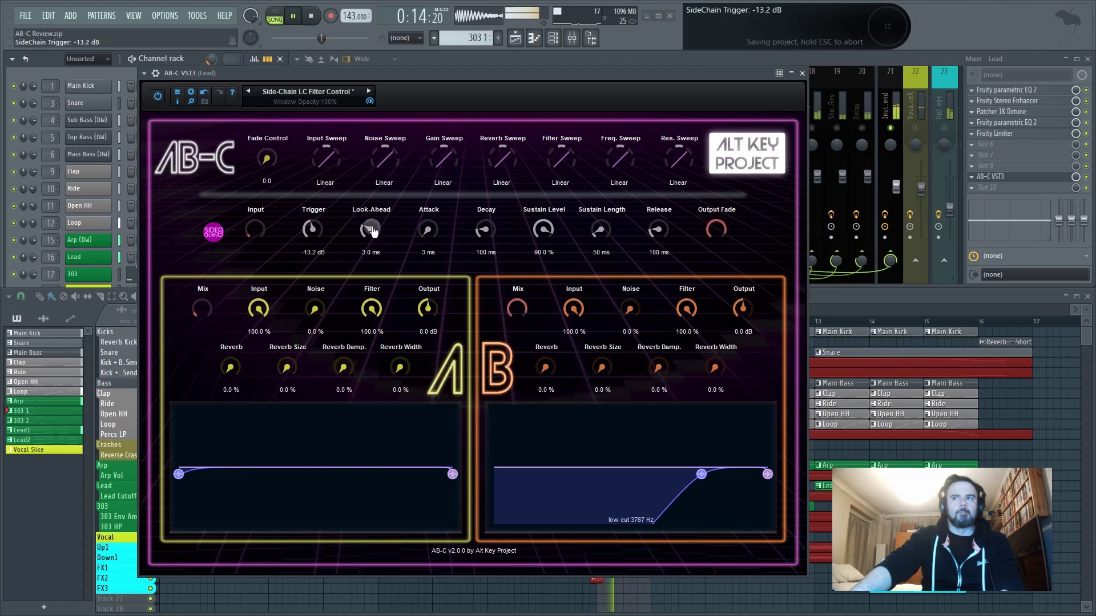
{"action": "scroll", "coordinate": [371, 231], "scroll_direction": "down", "scroll_amount": 5}
{"action": "scroll", "coordinate": [426, 231], "scroll_direction": "up", "scroll_amount": 5}
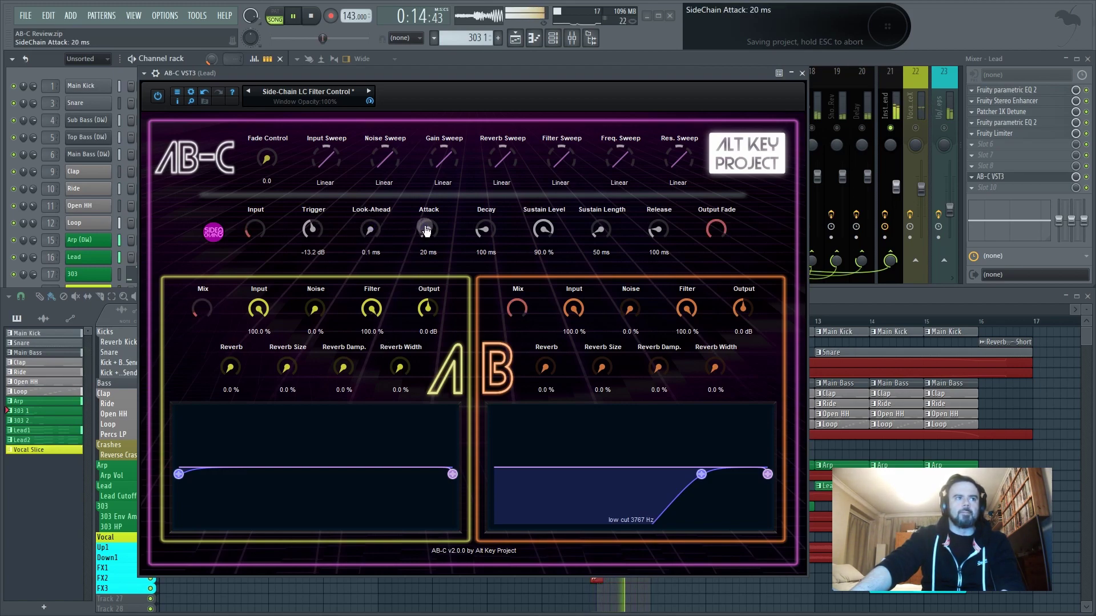
{"action": "scroll", "coordinate": [426, 231], "scroll_direction": "down", "scroll_amount": 2}
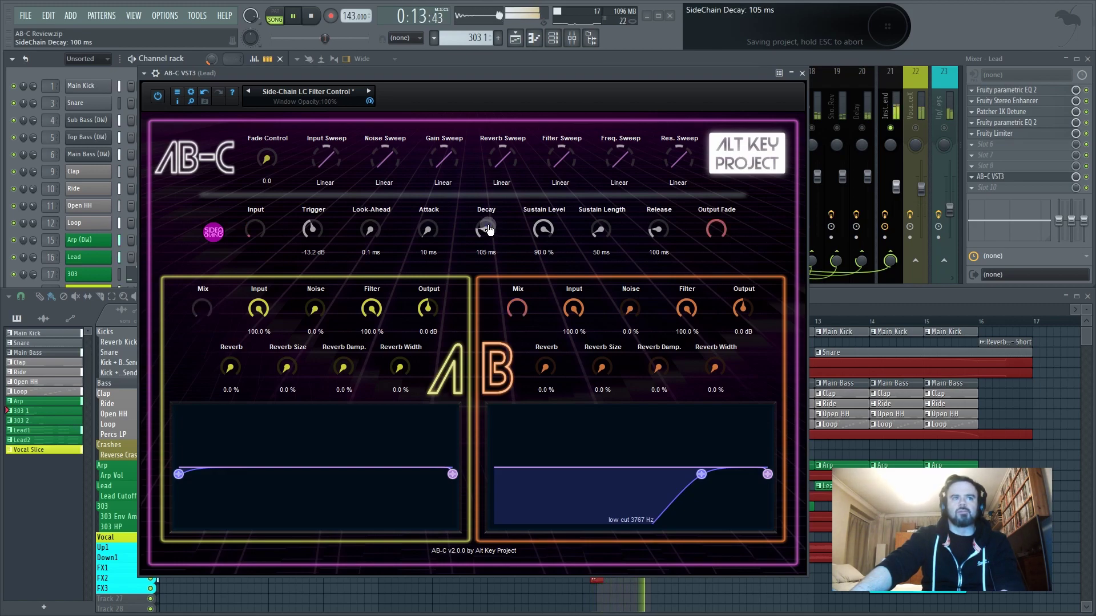
{"action": "scroll", "coordinate": [489, 230], "scroll_direction": "up", "scroll_amount": 5}
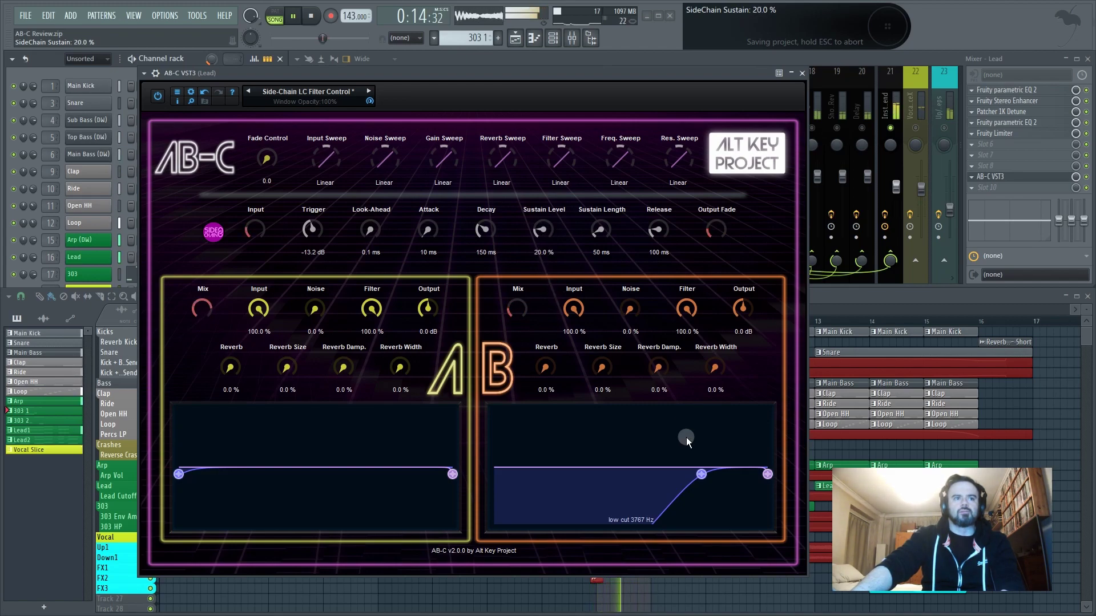
Raise section B's low cut to about 7848 Hz, and set sustain level to 21%, sustain length and release to 0 ms, and trigger to -13.7 dB
{"action": "left_click_drag", "start_coordinate": [689, 471], "coordinate": [731, 473]}
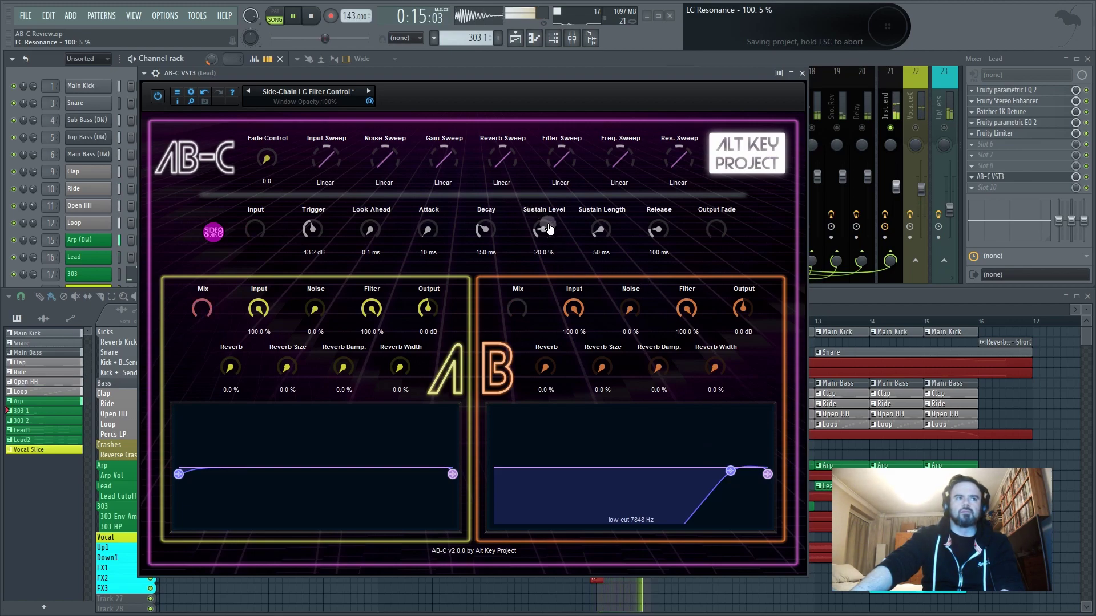
{"action": "left_click", "coordinate": [537, 233]}
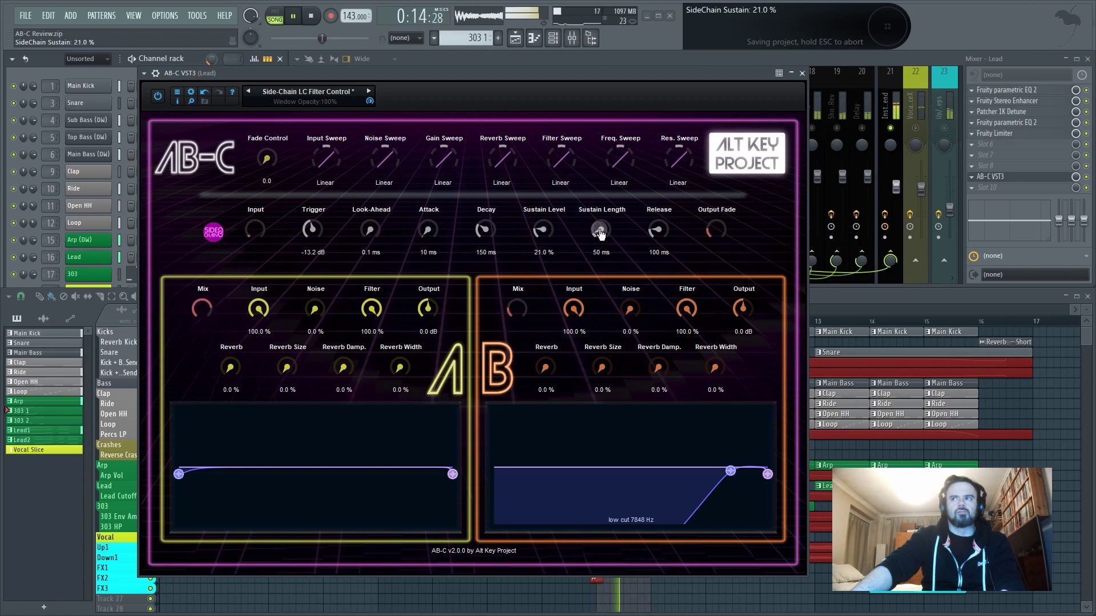
{"action": "left_click_drag", "start_coordinate": [603, 230], "coordinate": [708, 328]}
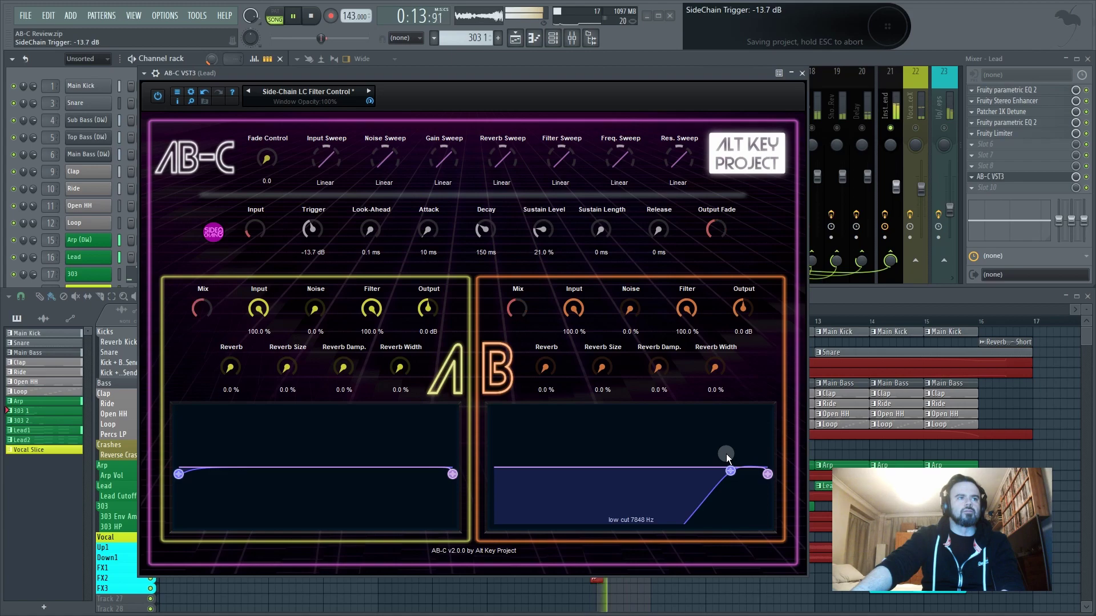
Lower section B's low-cut frequency to about 785 Hz while the loop plays, and stop playback
{"action": "left_click_drag", "start_coordinate": [736, 472], "coordinate": [639, 469]}
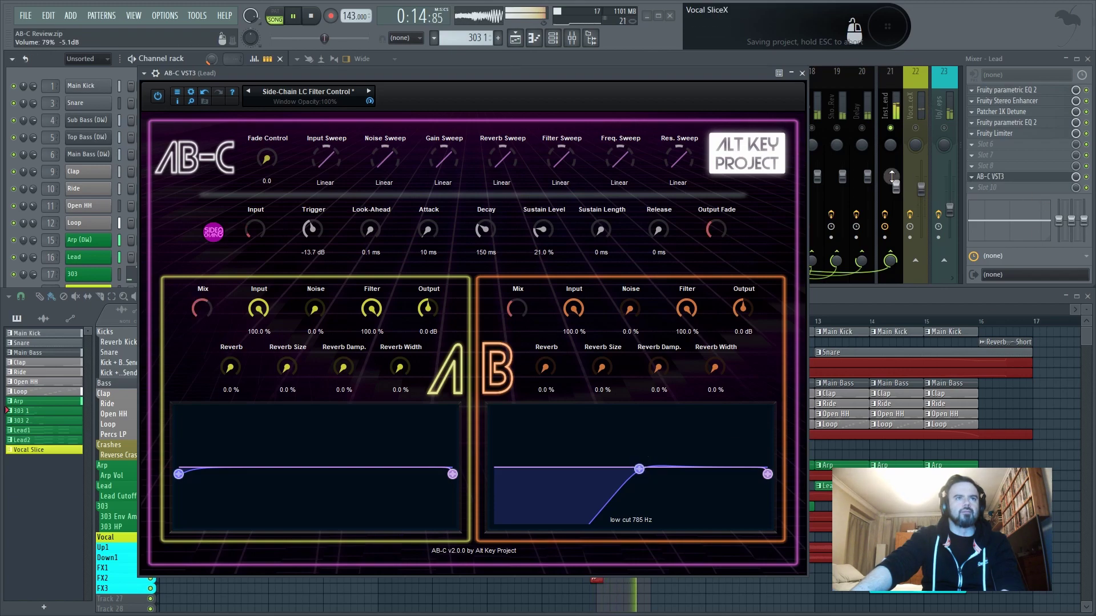
{"action": "left_click", "coordinate": [1038, 199]}
{"action": "key", "text": "space"}
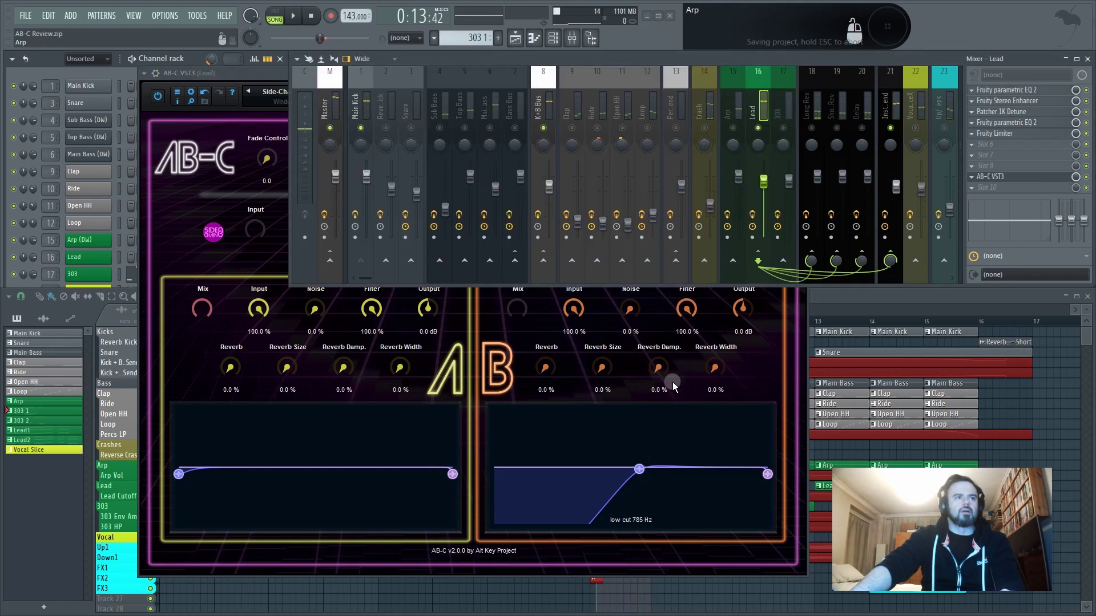
{"action": "left_click", "coordinate": [461, 562]}
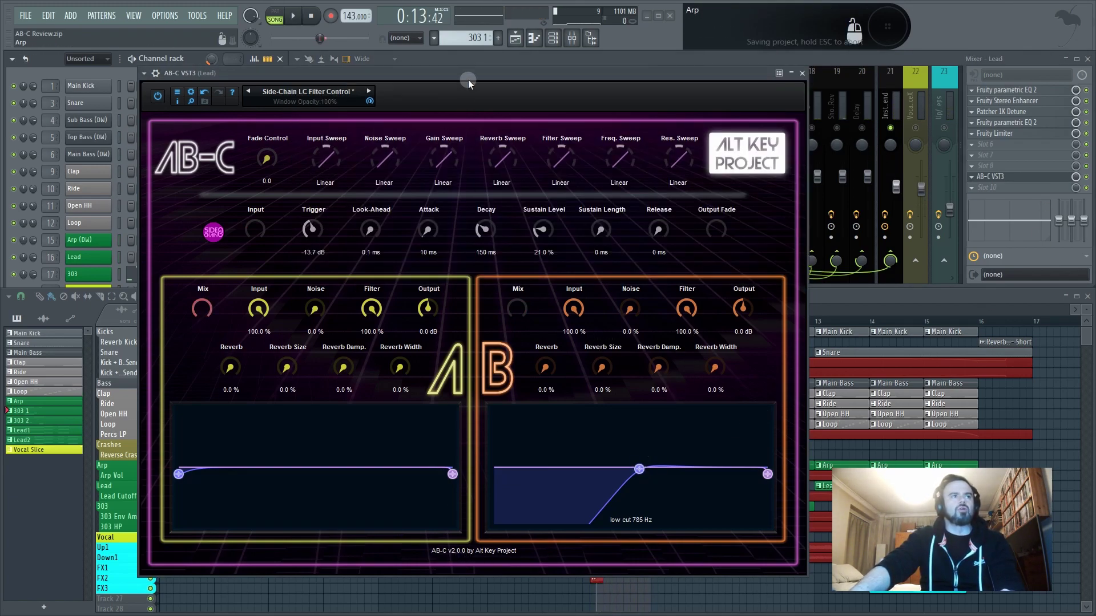
Lower section B's low-cut frequency to about 248 Hz and save the project
{"action": "left_click_drag", "start_coordinate": [467, 80], "coordinate": [518, 84]}
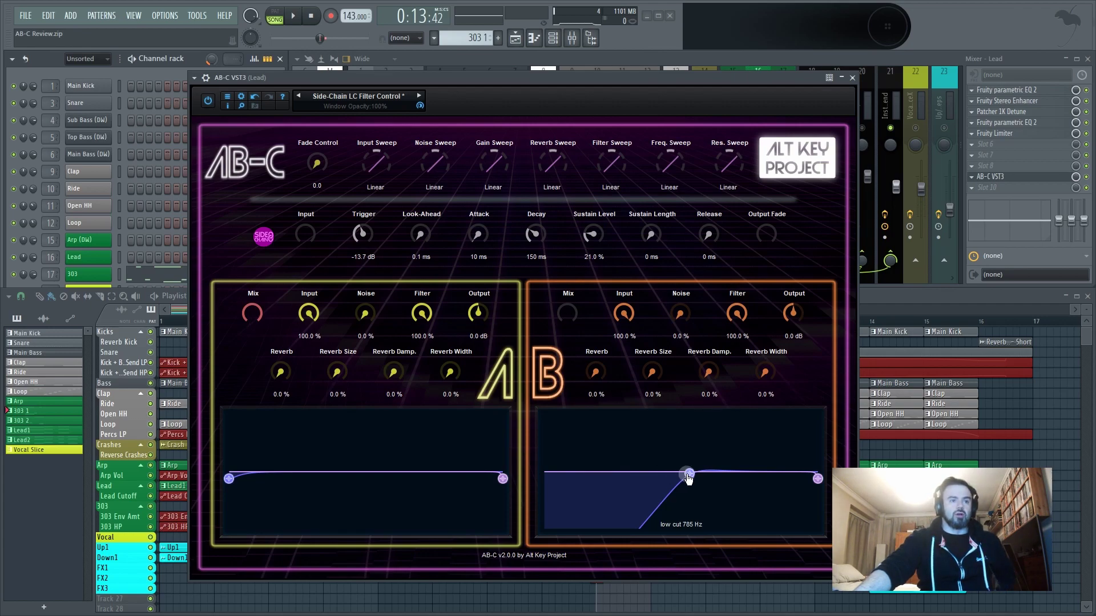
{"action": "left_click_drag", "start_coordinate": [687, 478], "coordinate": [655, 479]}
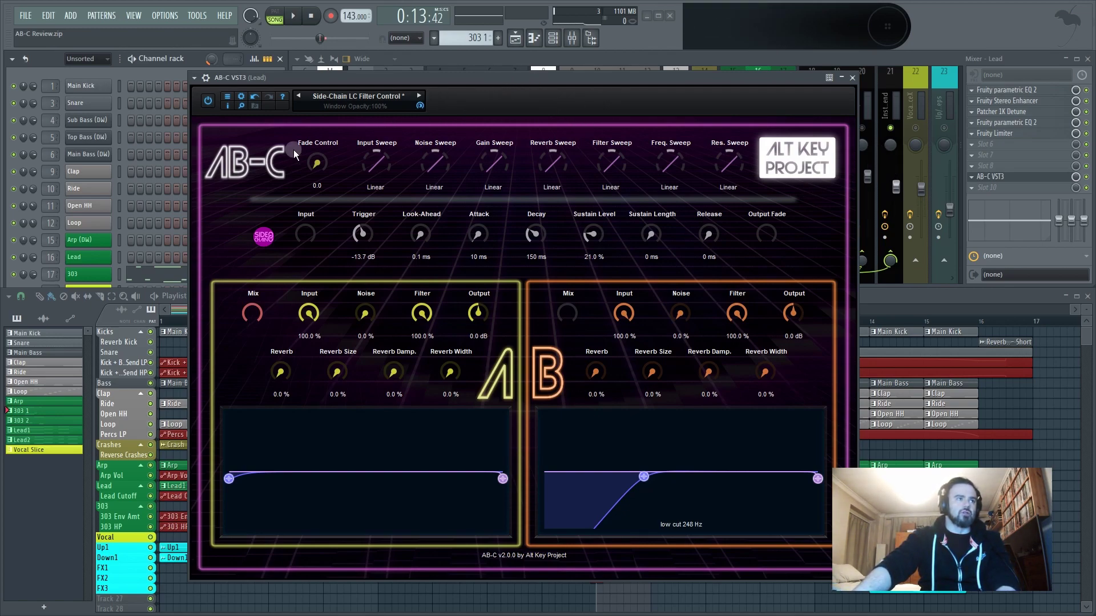
{"action": "key", "text": "ctrl+s"}
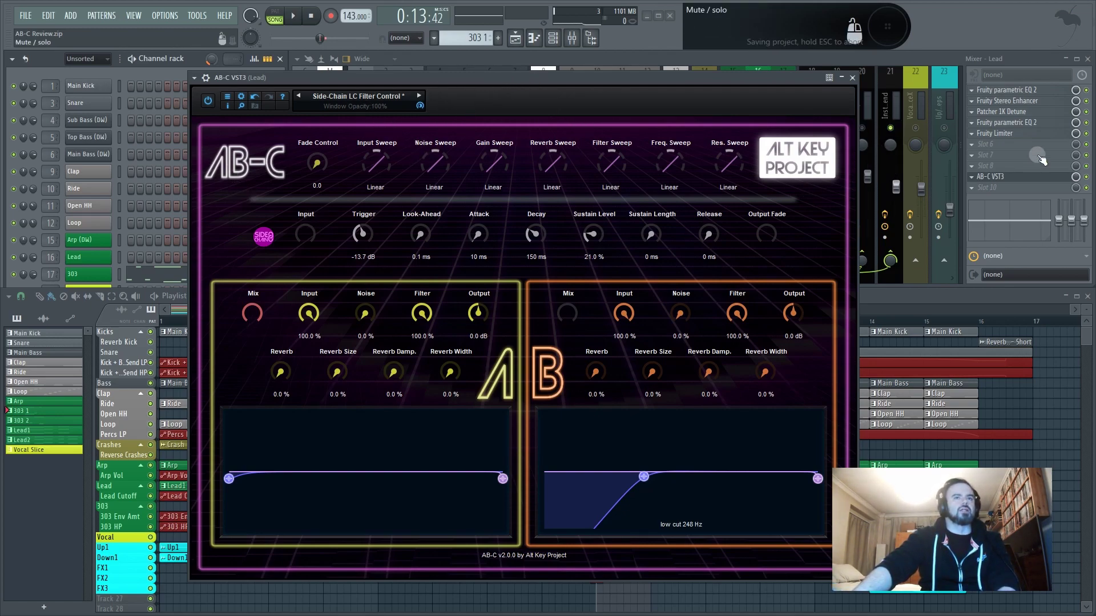
Play the looped kick and lead with AB-C active, bypass AB-C on the Lead track to compare, and stop playback
{"action": "left_click", "coordinate": [884, 69]}
{"action": "key", "text": "space"}
{"action": "left_click", "coordinate": [272, 77]}
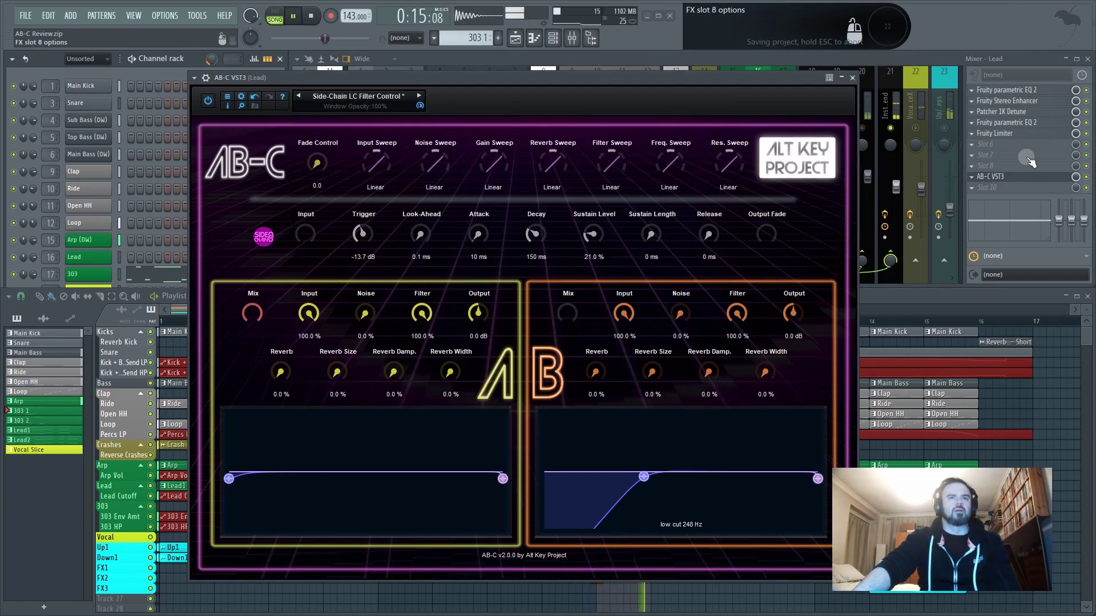
{"action": "left_click", "coordinate": [1084, 178]}
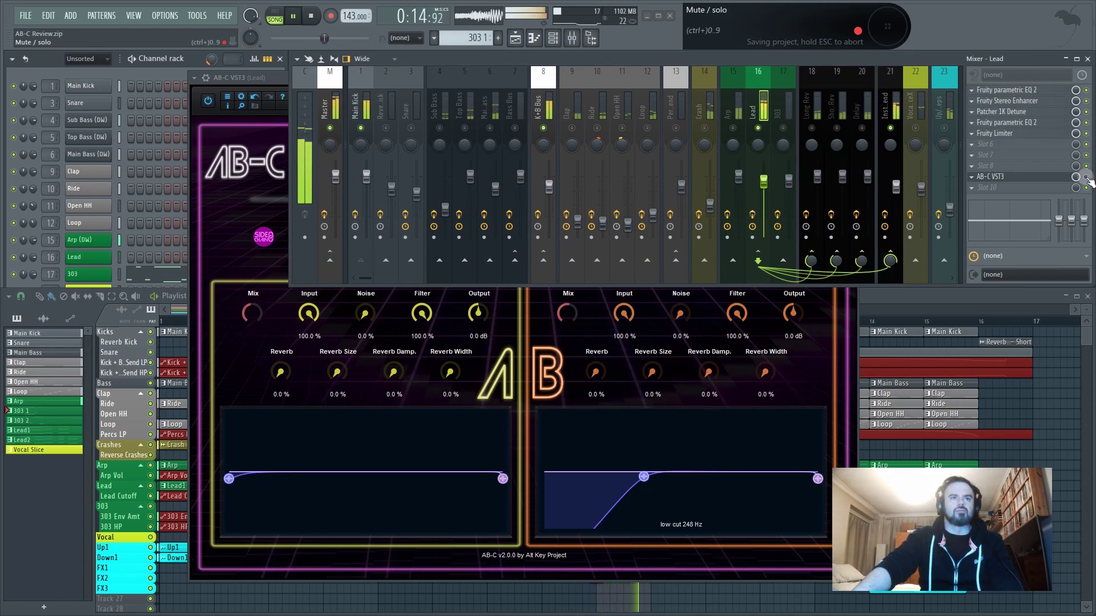
{"action": "key", "text": "space"}
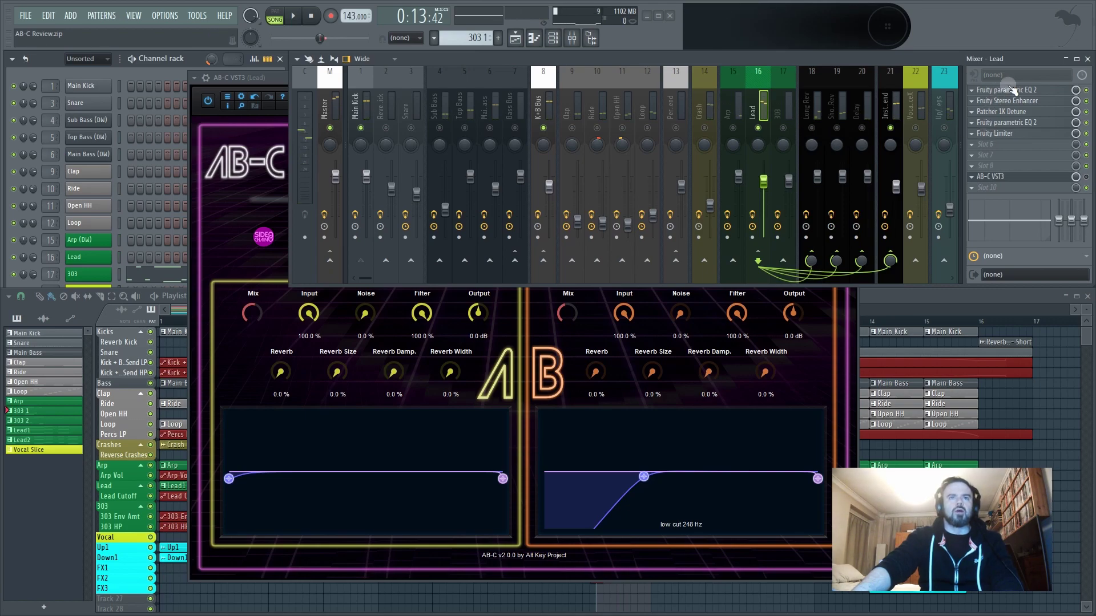
Set the high-pass band of the Lead track's first Fruity parametric EQ 2 to 22 Hz and slightly lower the second EQ's high-pass band
{"action": "left_click", "coordinate": [1013, 90]}
{"action": "left_click_drag", "start_coordinate": [672, 399], "coordinate": [672, 423]}
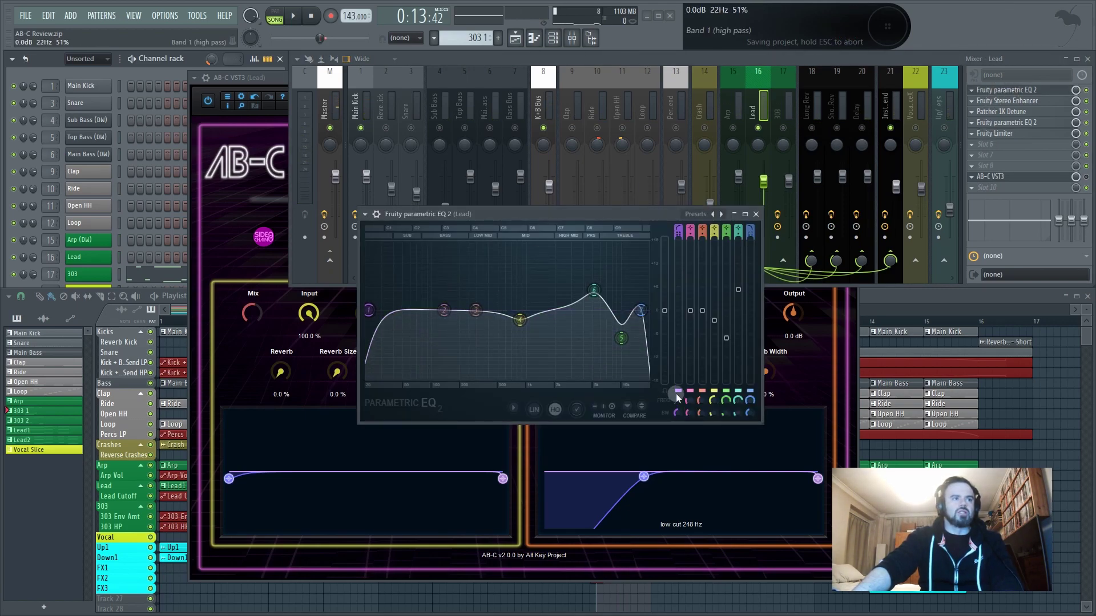
{"action": "left_click", "coordinate": [1009, 122]}
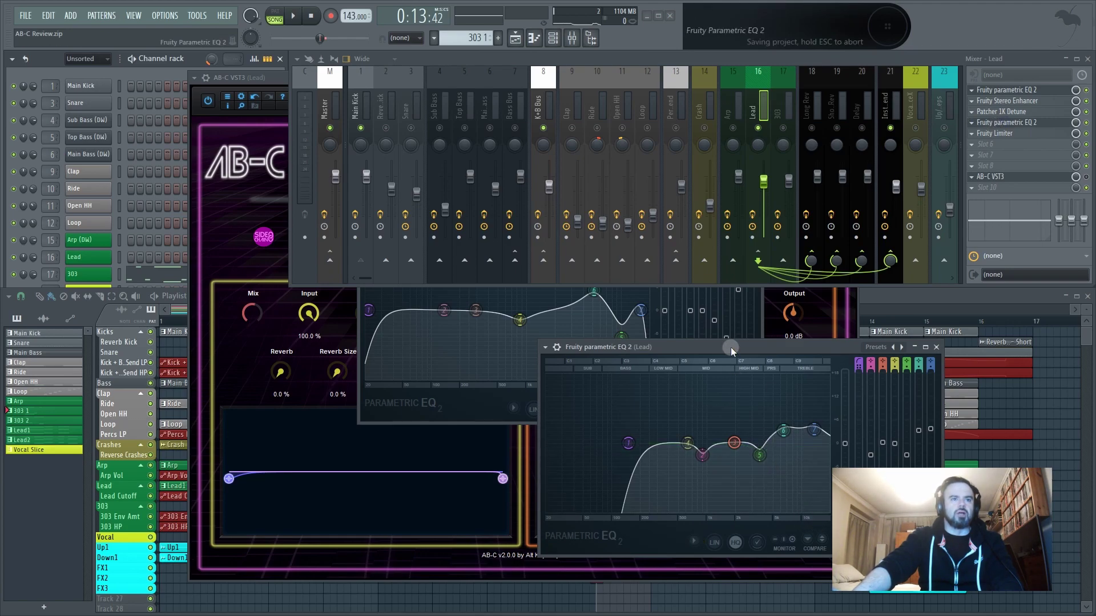
{"action": "left_click_drag", "start_coordinate": [730, 347], "coordinate": [660, 281]}
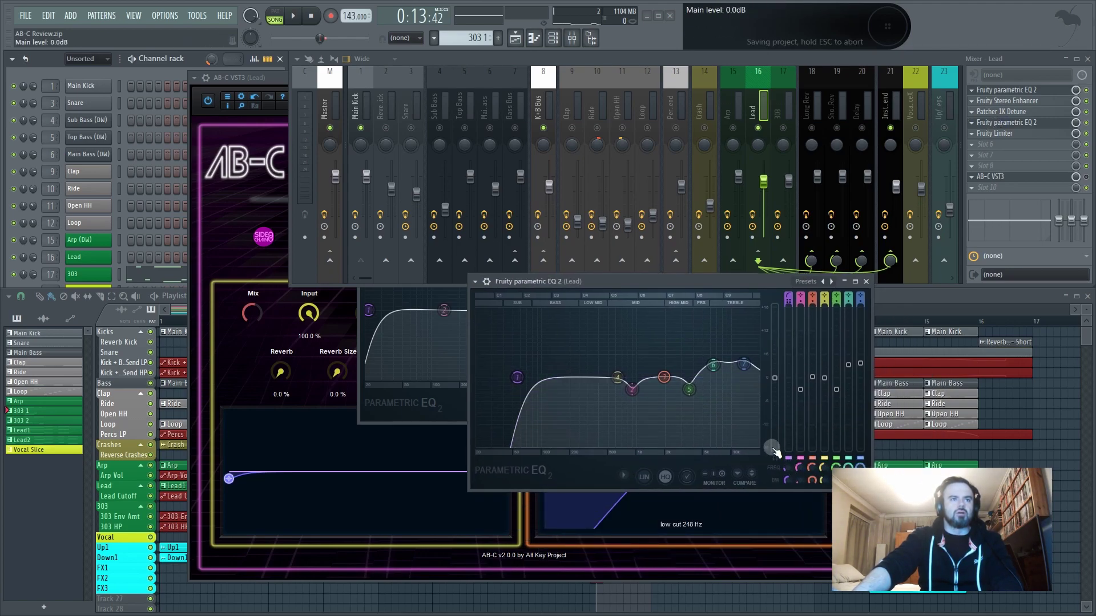
{"action": "left_click_drag", "start_coordinate": [785, 468], "coordinate": [785, 477]}
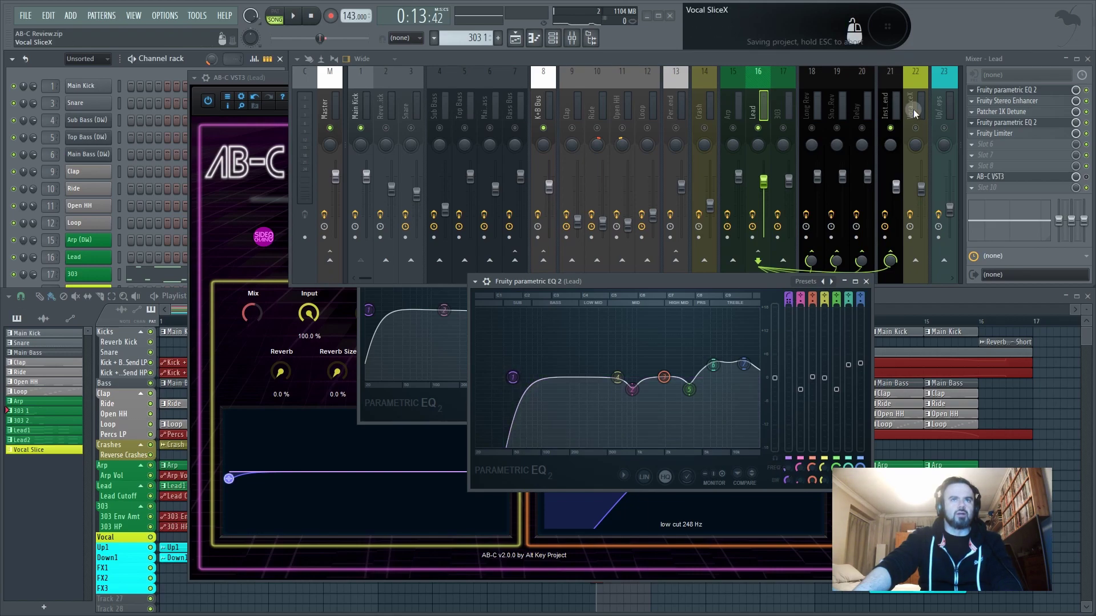
Close the second parametric EQ, raise the first EQ's high-pass band to about 50 Hz, and close it
{"action": "left_click", "coordinate": [1030, 124]}
{"action": "left_click_drag", "start_coordinate": [513, 289], "coordinate": [513, 214]}
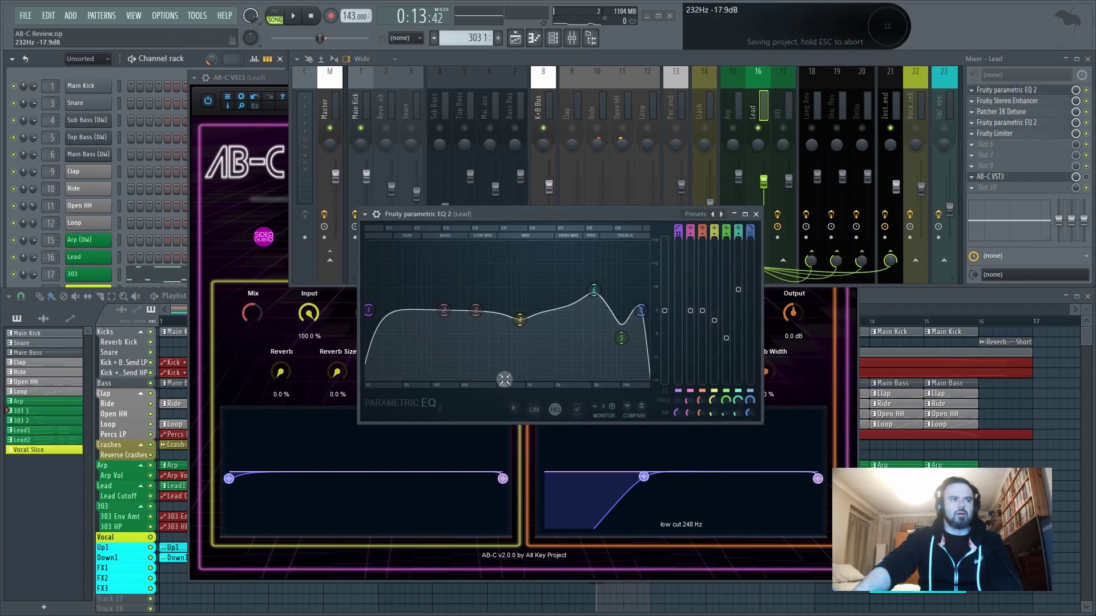
{"action": "left_click_drag", "start_coordinate": [376, 310], "coordinate": [390, 310]}
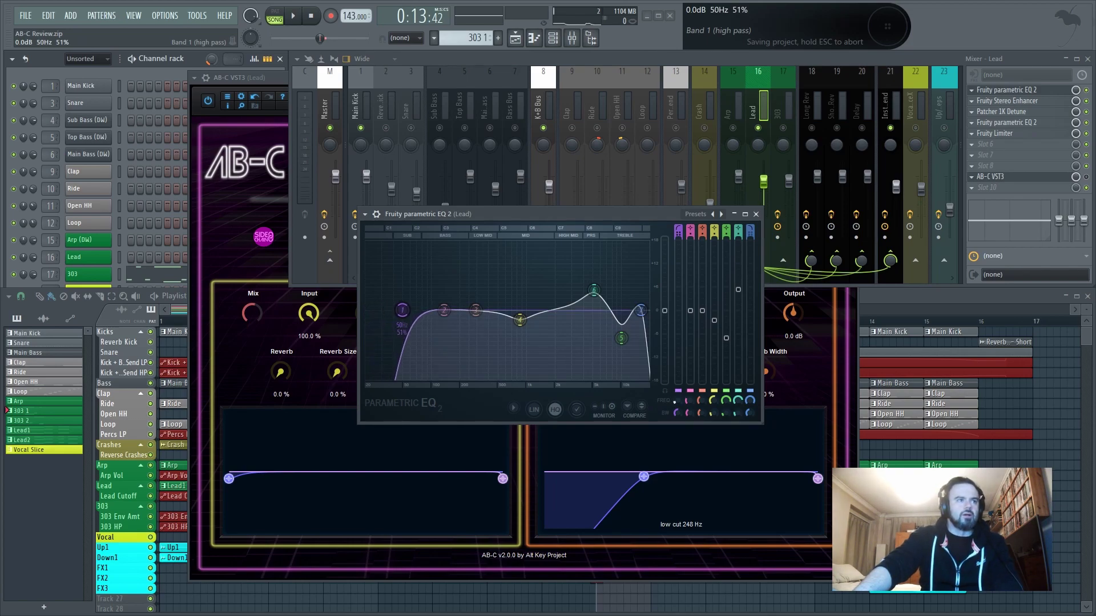
{"action": "left_click", "coordinate": [756, 214]}
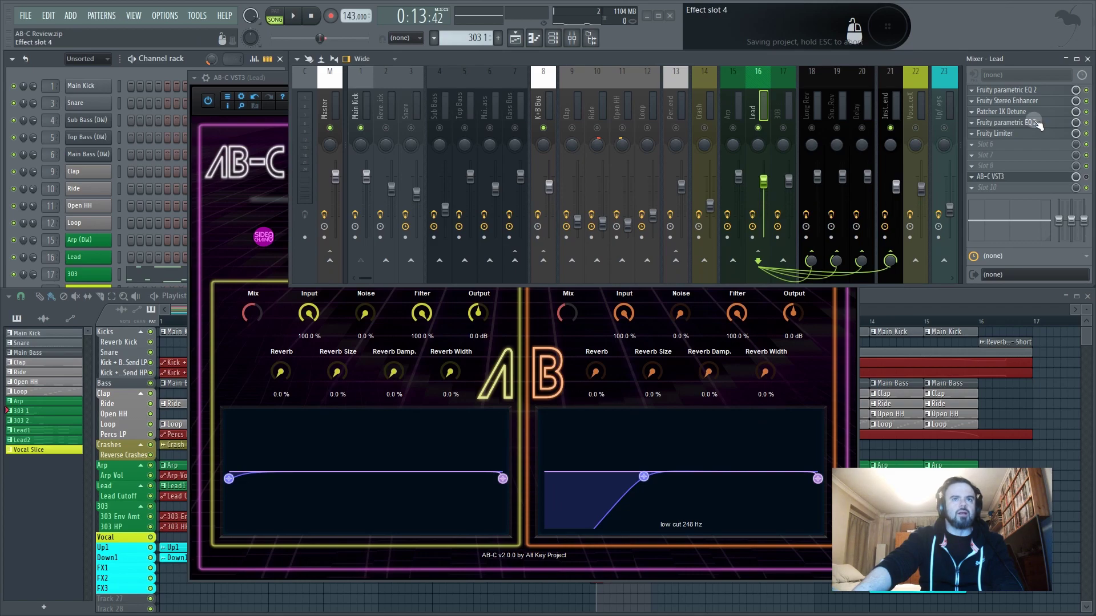
Add the Voxengo Span 64bit analyzer to effect slot 10 of the Lead mixer track
{"action": "left_click", "coordinate": [991, 188]}
{"action": "mouse_move", "coordinate": [922, 171]}
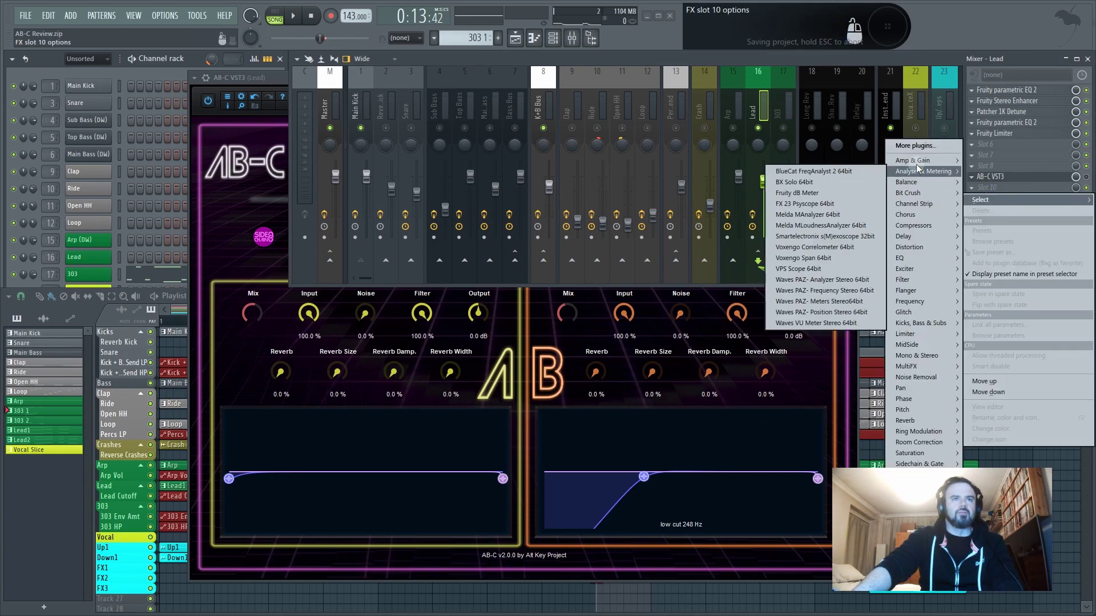
{"action": "left_click", "coordinate": [827, 279]}
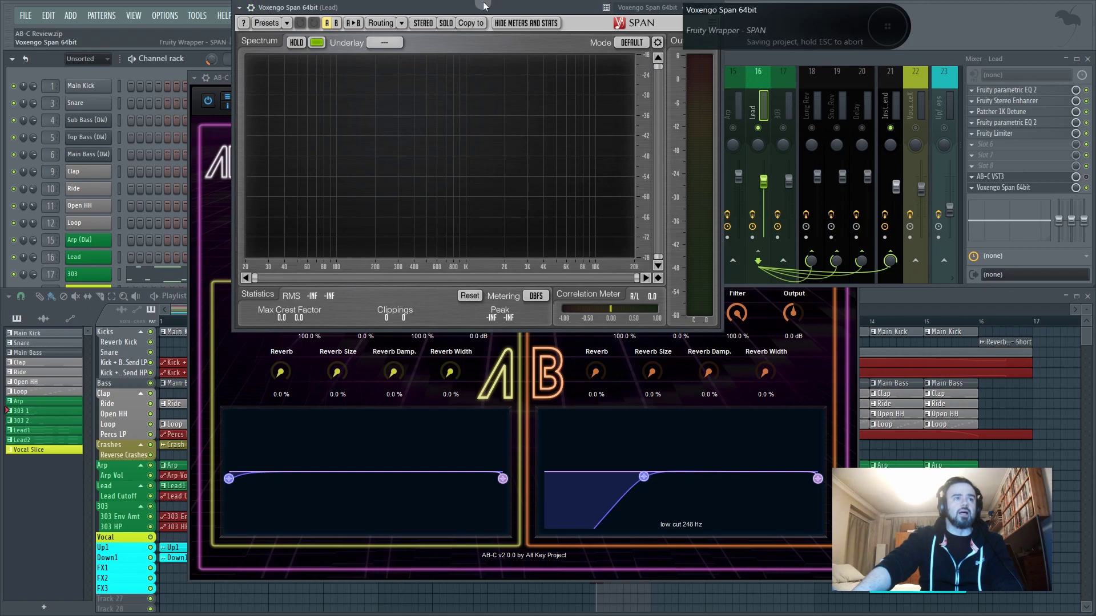
Shrink the Voxengo Span window and place it below the Lead track's mixer strip
{"action": "left_click_drag", "start_coordinate": [481, 15], "coordinate": [510, 163]}
{"action": "left_click_drag", "start_coordinate": [752, 477], "coordinate": [599, 416]}
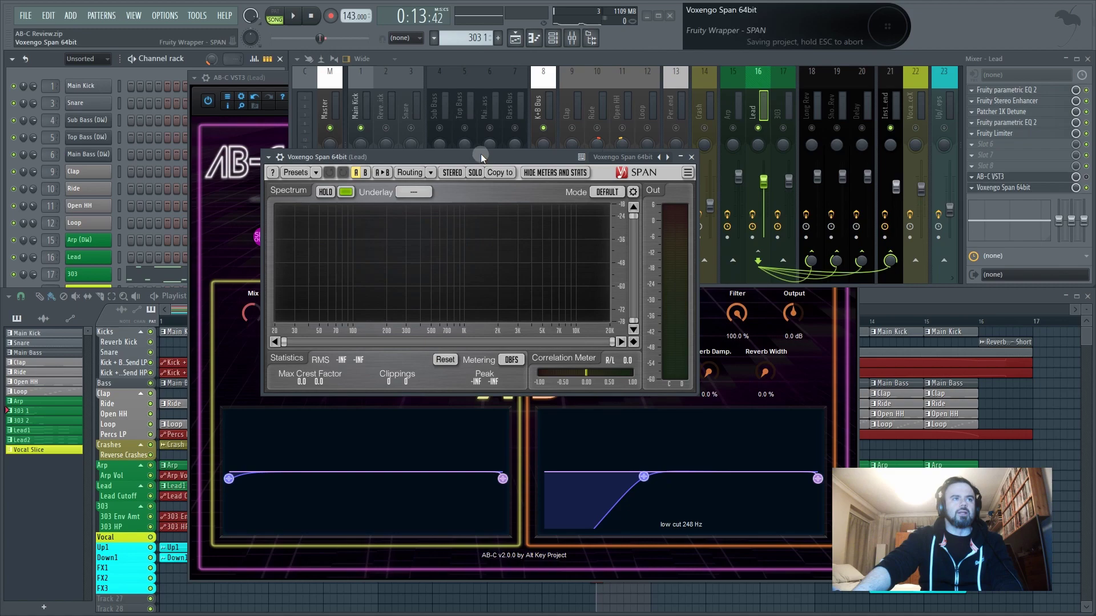
{"action": "left_click_drag", "start_coordinate": [480, 153], "coordinate": [559, 265]}
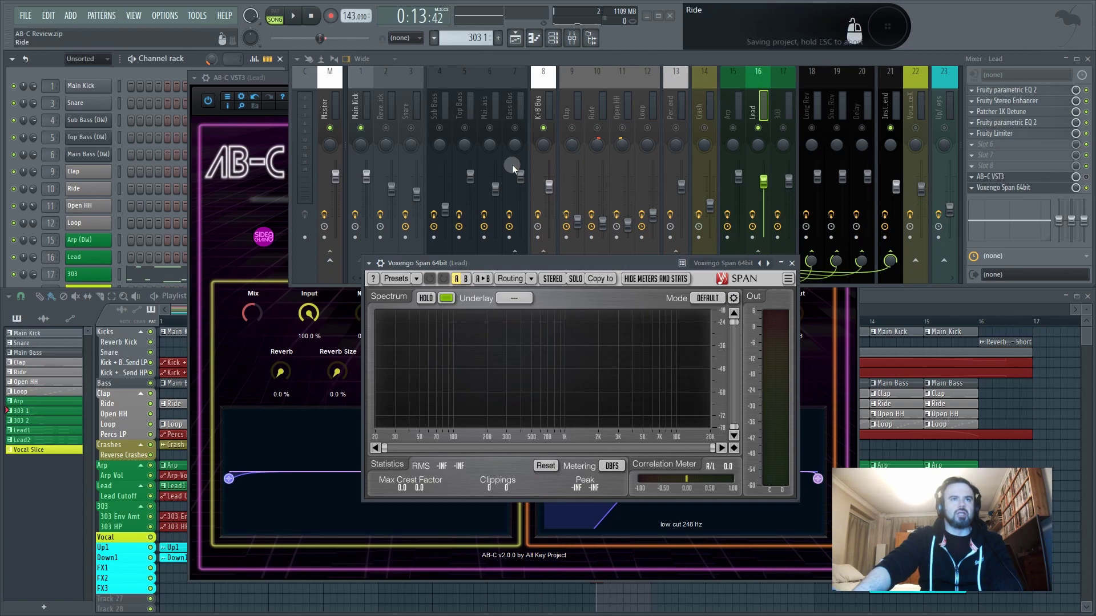
Play the loop to examine the low end of the Lead's spectrum in Span, and stop playback
{"action": "left_click", "coordinate": [294, 16]}
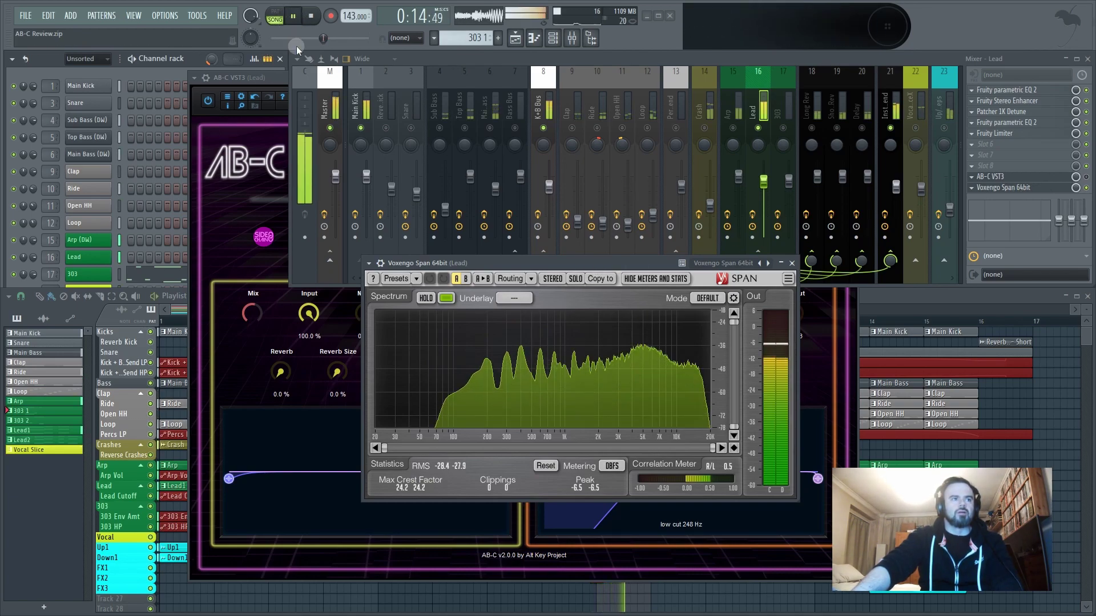
{"action": "mouse_move", "coordinate": [443, 406]}
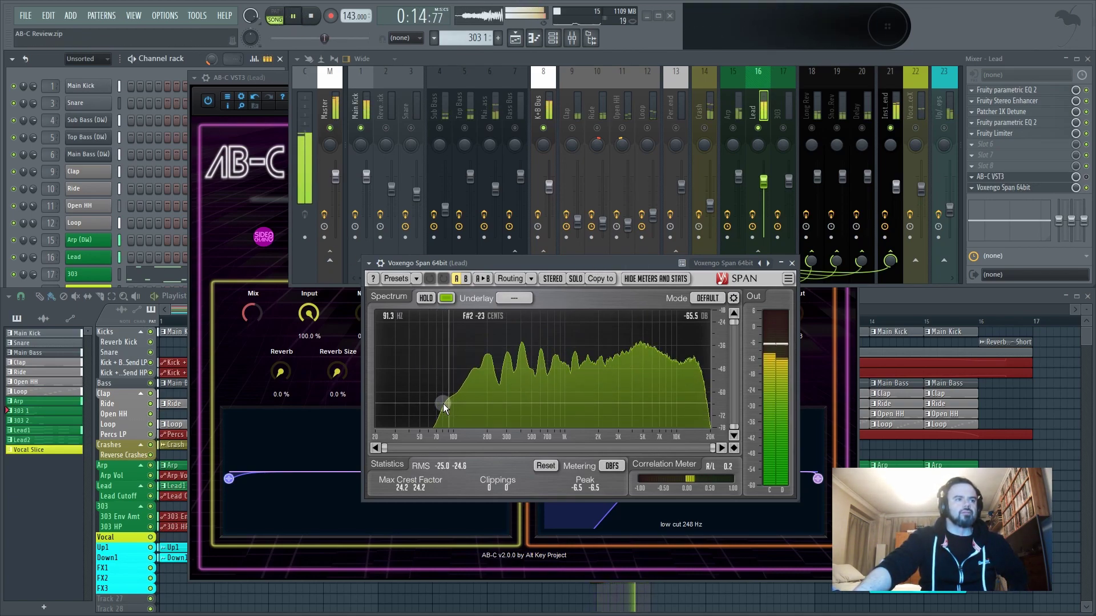
{"action": "left_click", "coordinate": [311, 17]}
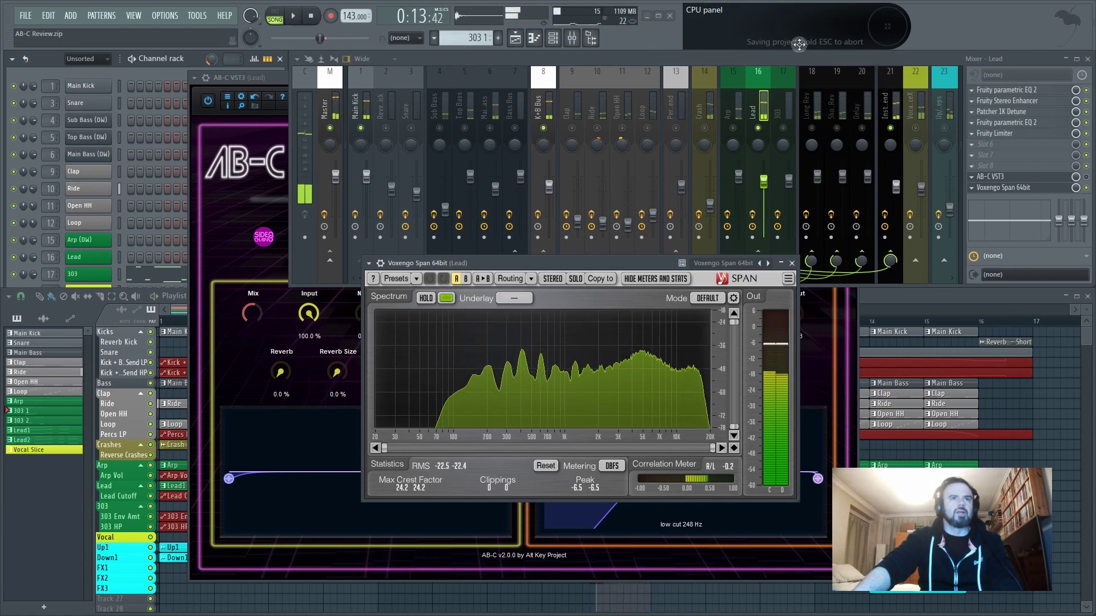
Move the Span window slightly down, play the loop, and enable AB-C on the Lead track to compare its spectrum
{"action": "left_click", "coordinate": [721, 143]}
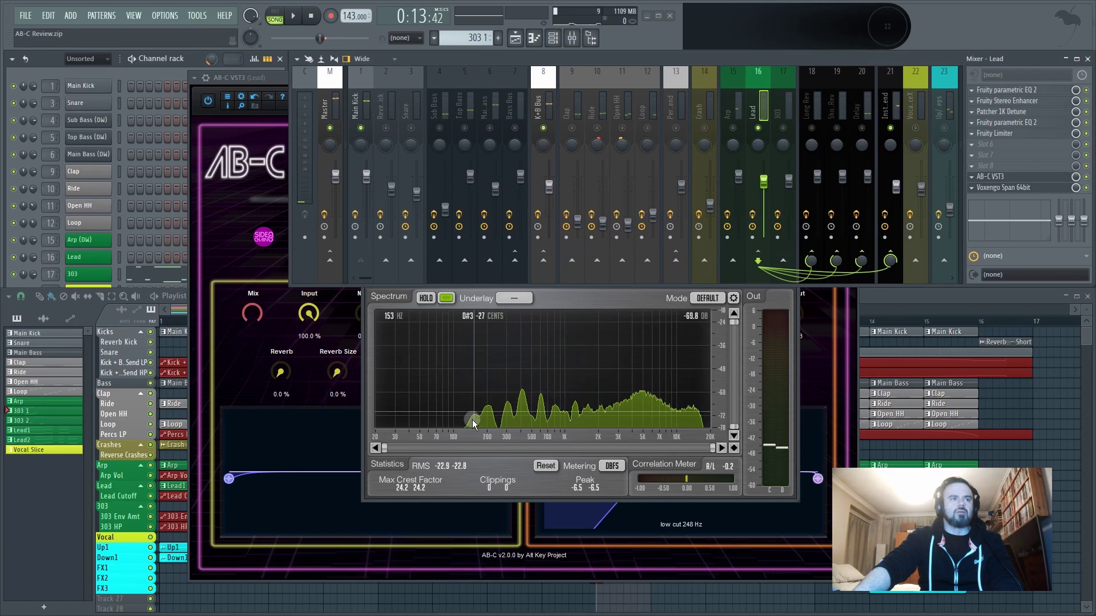
{"action": "left_click", "coordinate": [563, 297]}
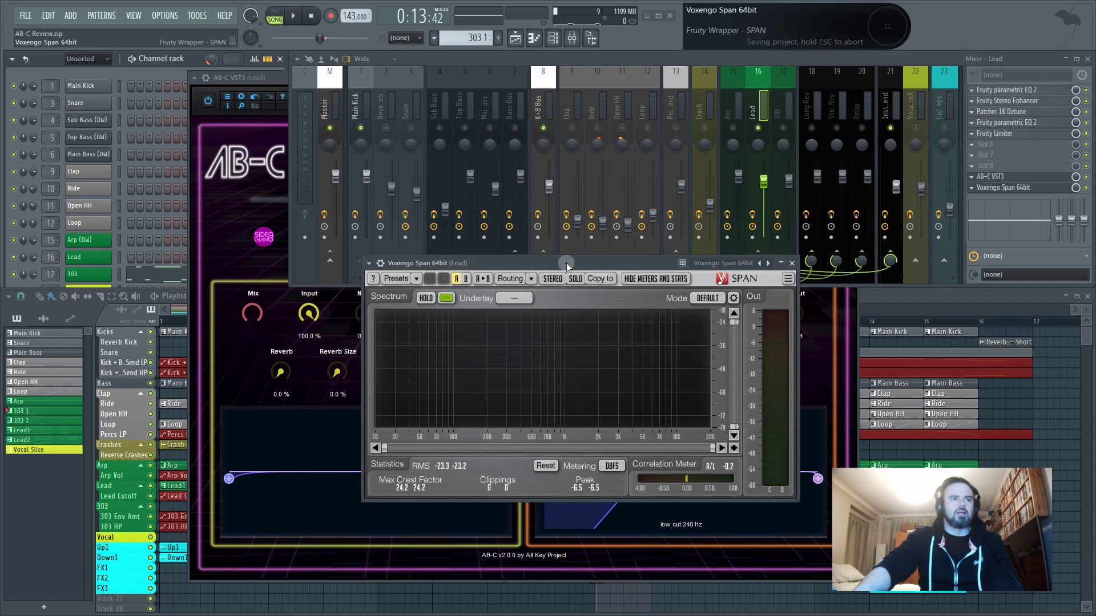
{"action": "left_click_drag", "start_coordinate": [566, 262], "coordinate": [566, 278]}
{"action": "key", "text": "space"}
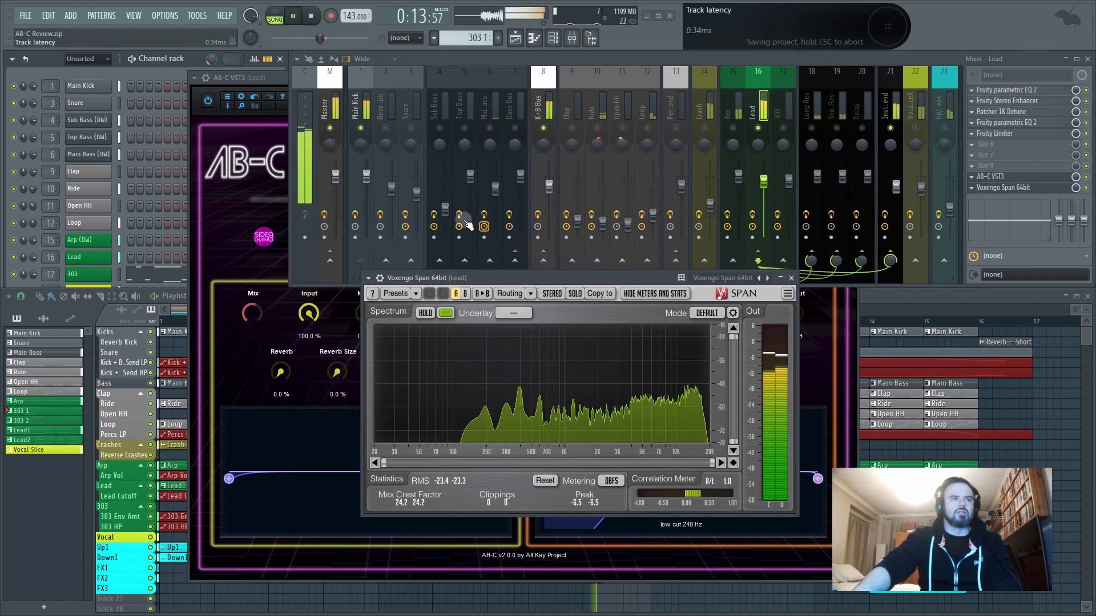
{"action": "left_click", "coordinate": [1088, 180]}
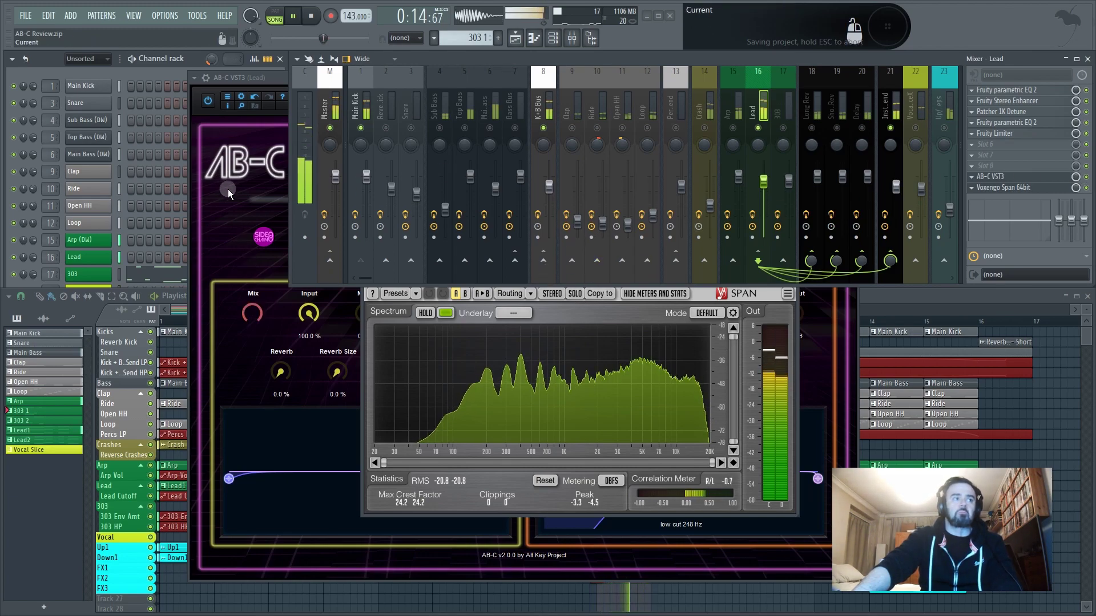
Raise the low cut of AB-C's B side to about 572 Hz and audition it with the loop
{"action": "left_click", "coordinate": [205, 241]}
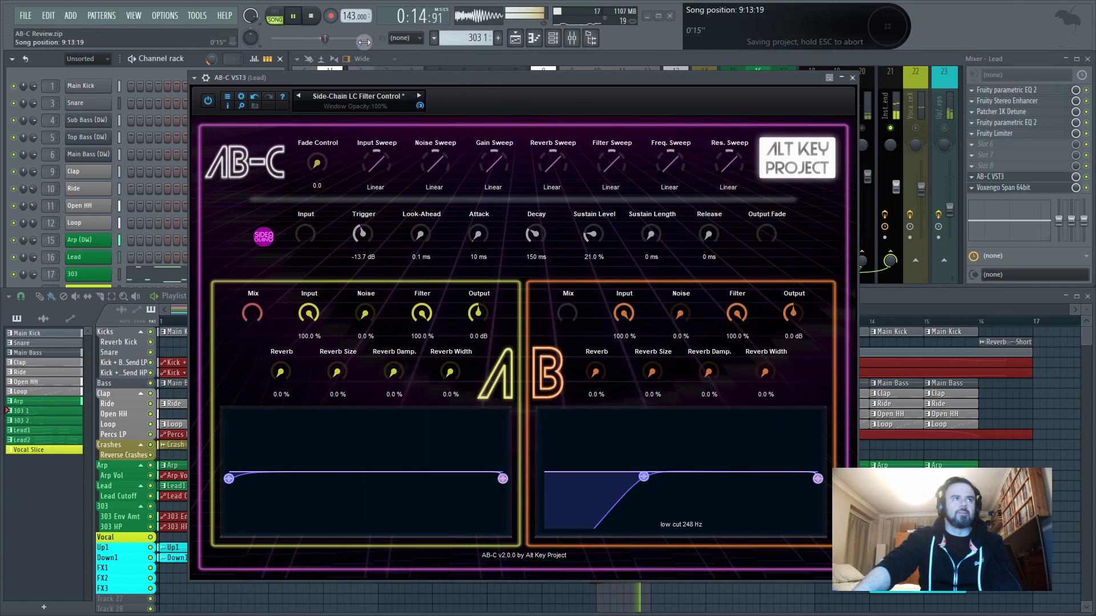
{"action": "key", "text": "space"}
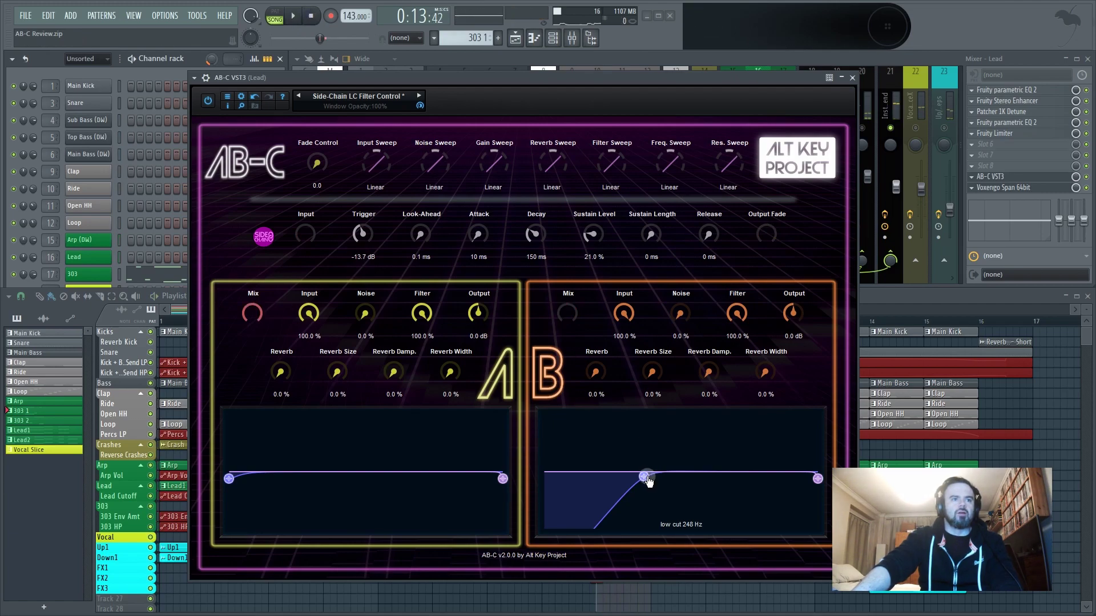
{"action": "left_click_drag", "start_coordinate": [648, 481], "coordinate": [665, 479]}
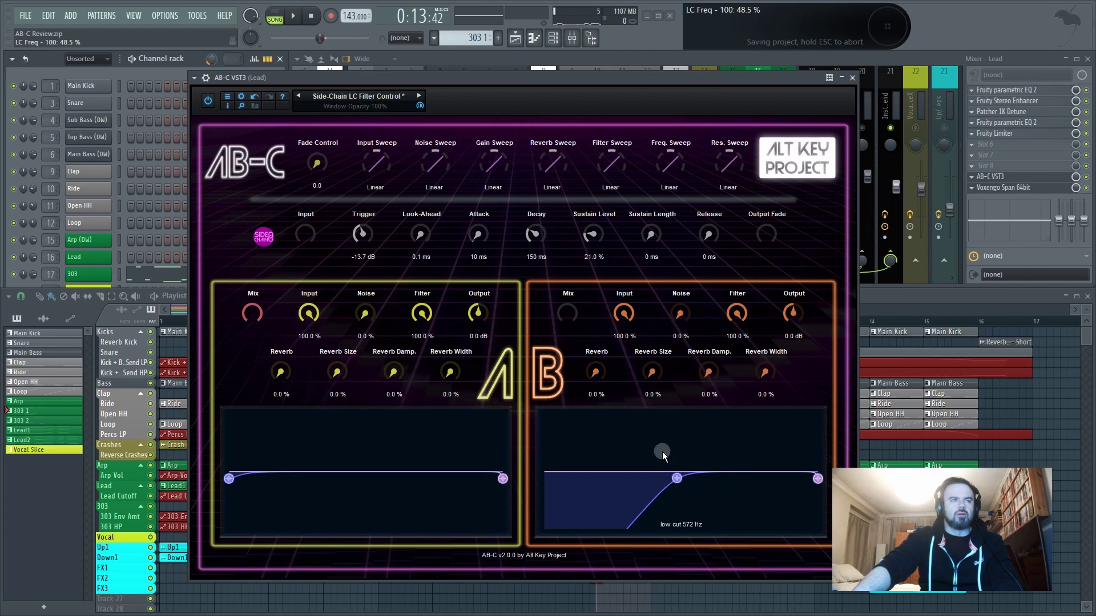
{"action": "key", "text": "space"}
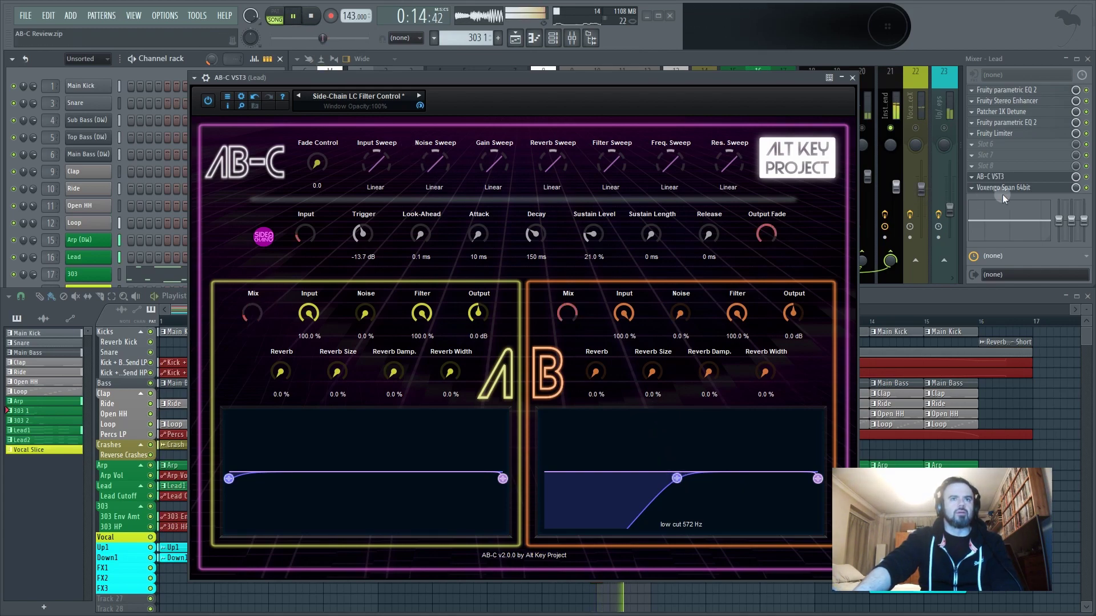
{"action": "left_click", "coordinate": [684, 56]}
{"action": "key", "text": "space"}
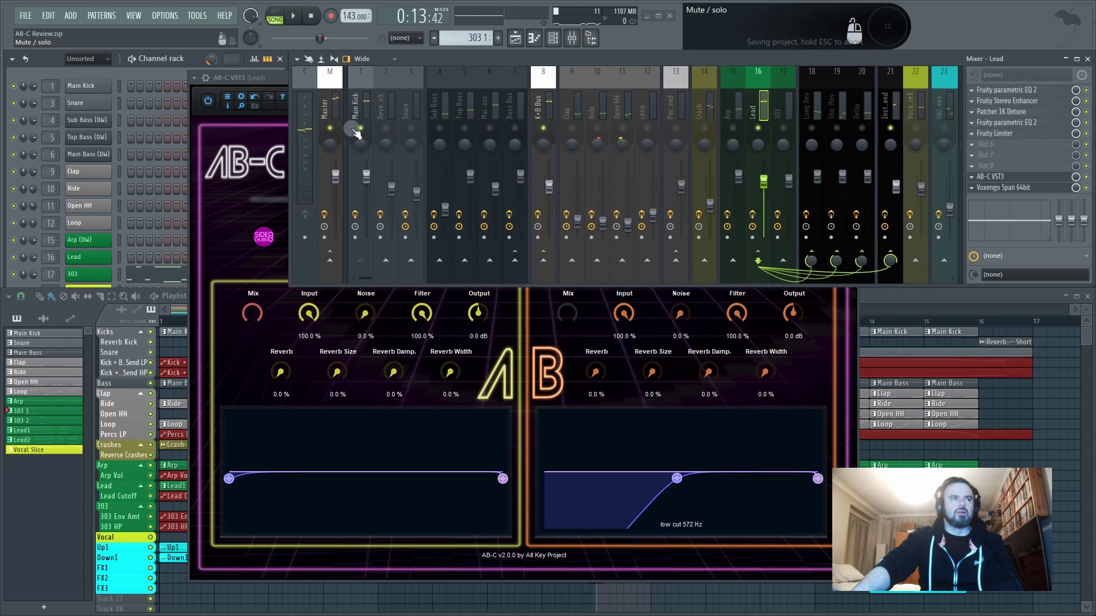
Unsolo the mixer so all tracks sound, play the loop, and mute the Crash track and mixer tracks 22 to 27
{"action": "right_click", "coordinate": [360, 129]}
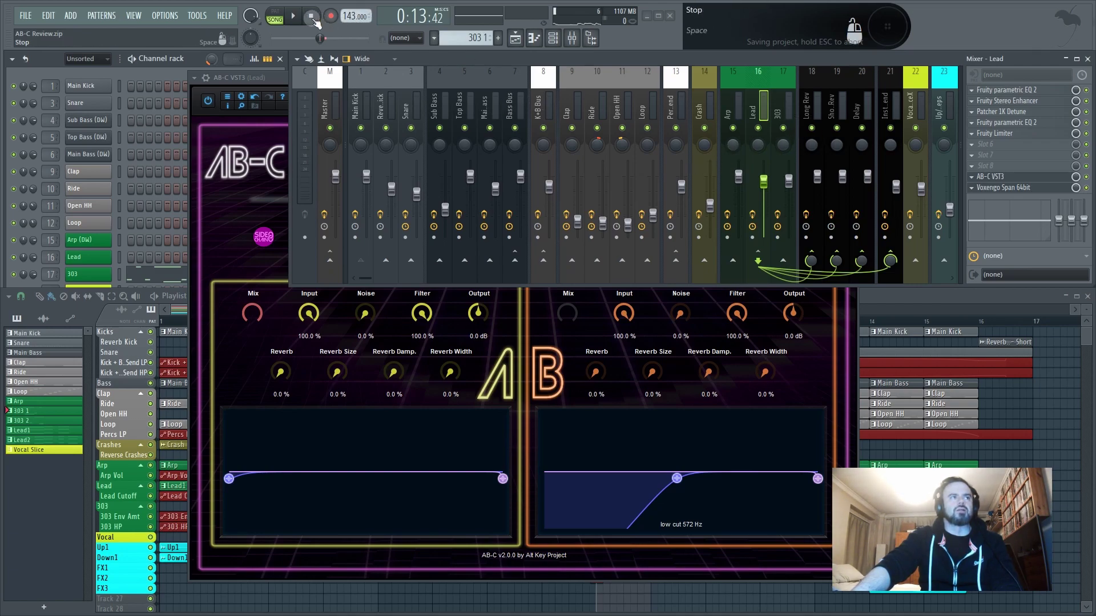
{"action": "key", "text": "space"}
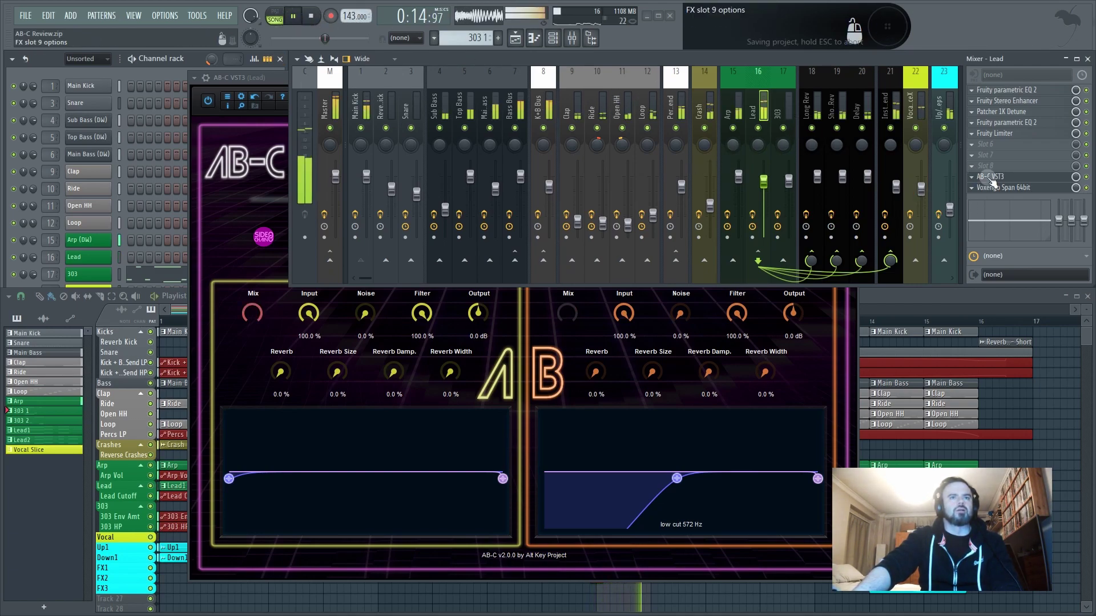
{"action": "left_click", "coordinate": [705, 129]}
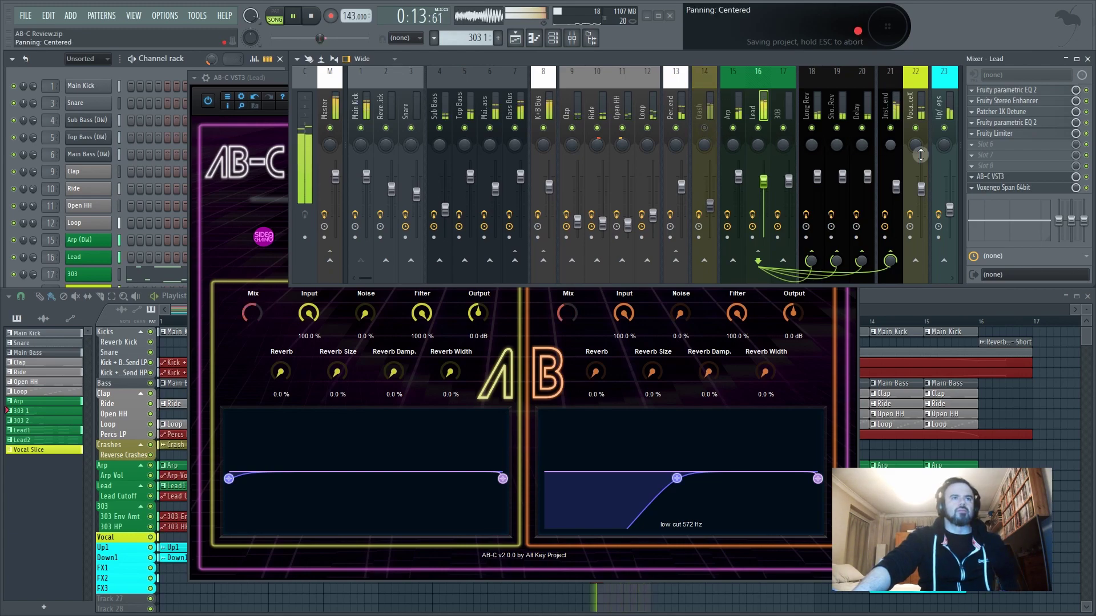
{"action": "left_click", "coordinate": [938, 127]}
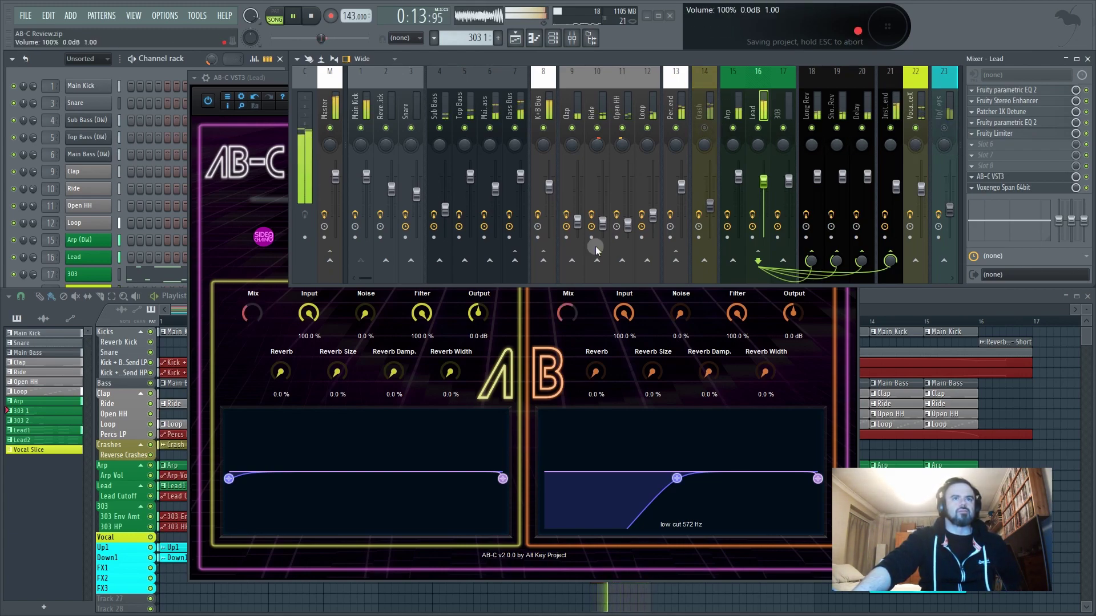
{"action": "left_click_drag", "start_coordinate": [371, 279], "coordinate": [427, 279]}
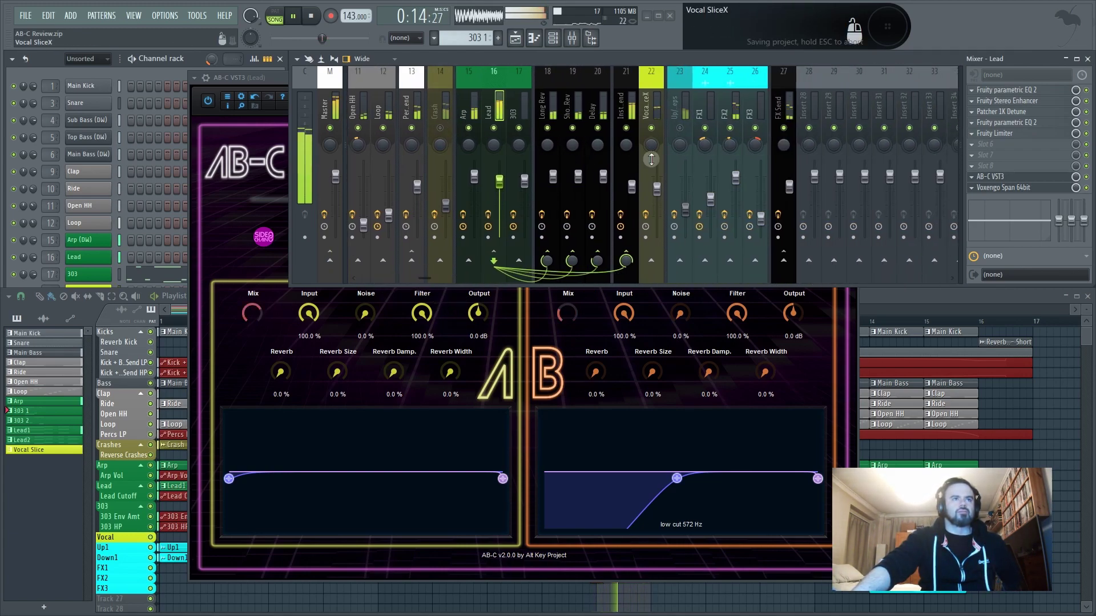
{"action": "left_click_drag", "start_coordinate": [705, 128], "coordinate": [786, 131]}
{"action": "left_click", "coordinate": [785, 131]}
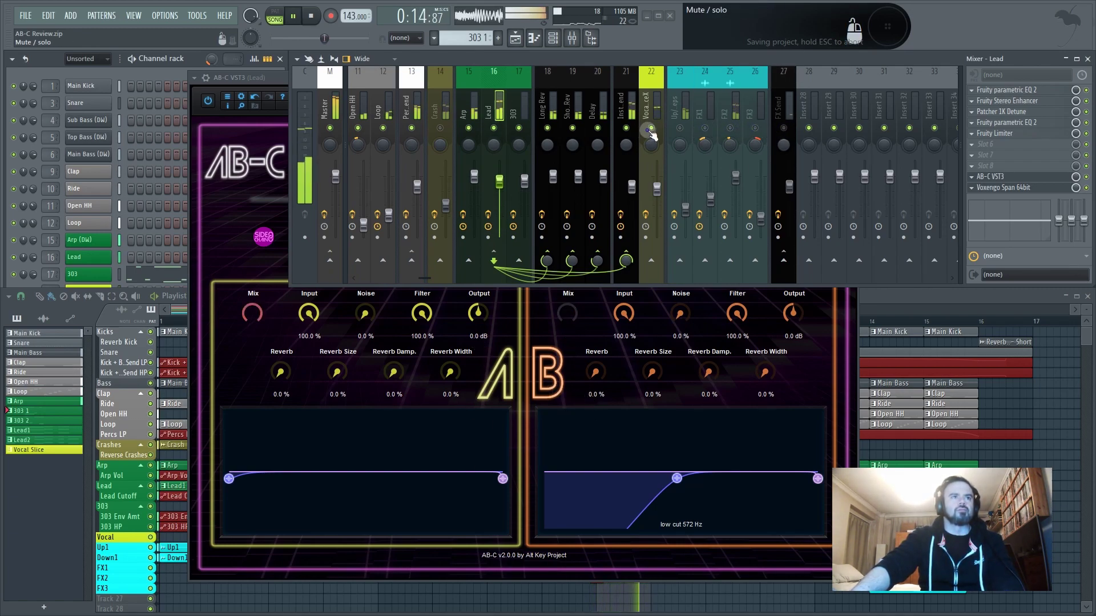
{"action": "left_click_drag", "start_coordinate": [426, 280], "coordinate": [356, 283]}
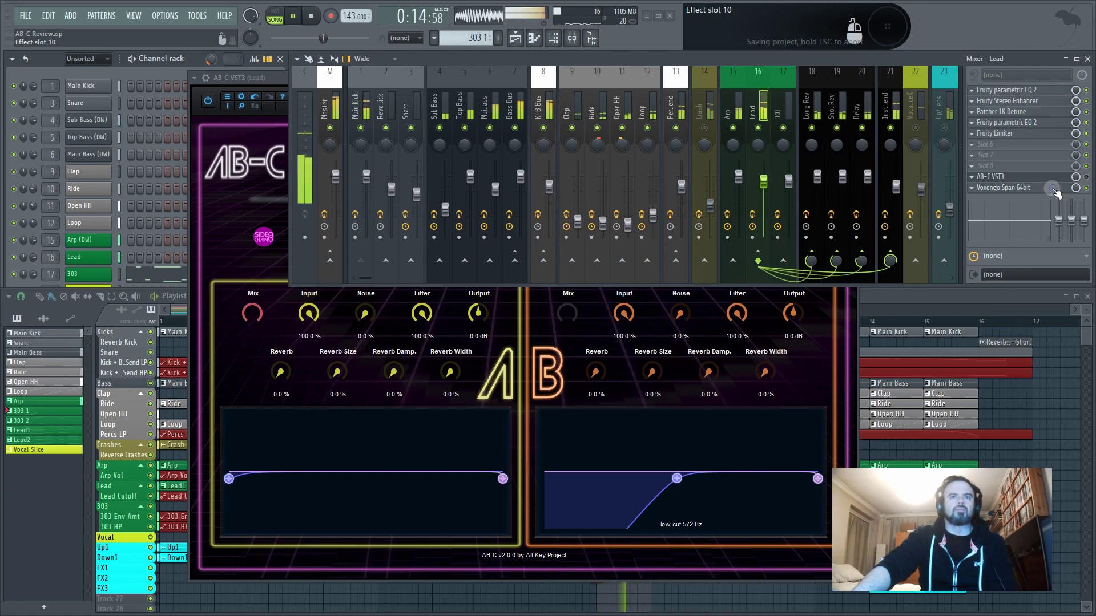
Set the low cut of AB-C's B side to about 720 Hz and its Sustain Level to 15%
{"action": "left_click", "coordinate": [1084, 188]}
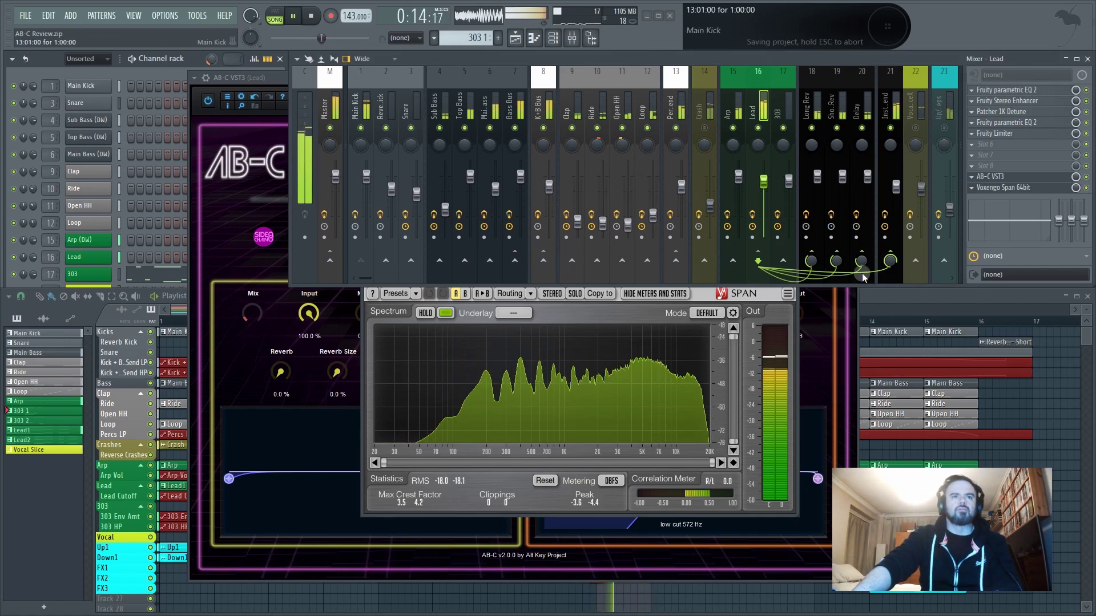
{"action": "left_click", "coordinate": [986, 177]}
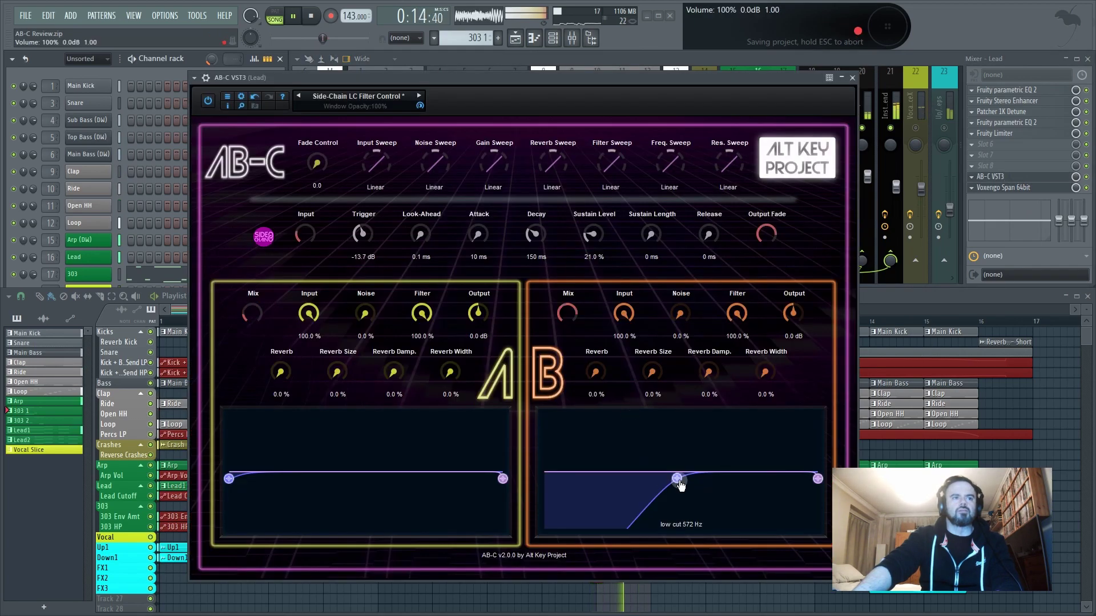
{"action": "left_click_drag", "start_coordinate": [680, 485], "coordinate": [697, 482]}
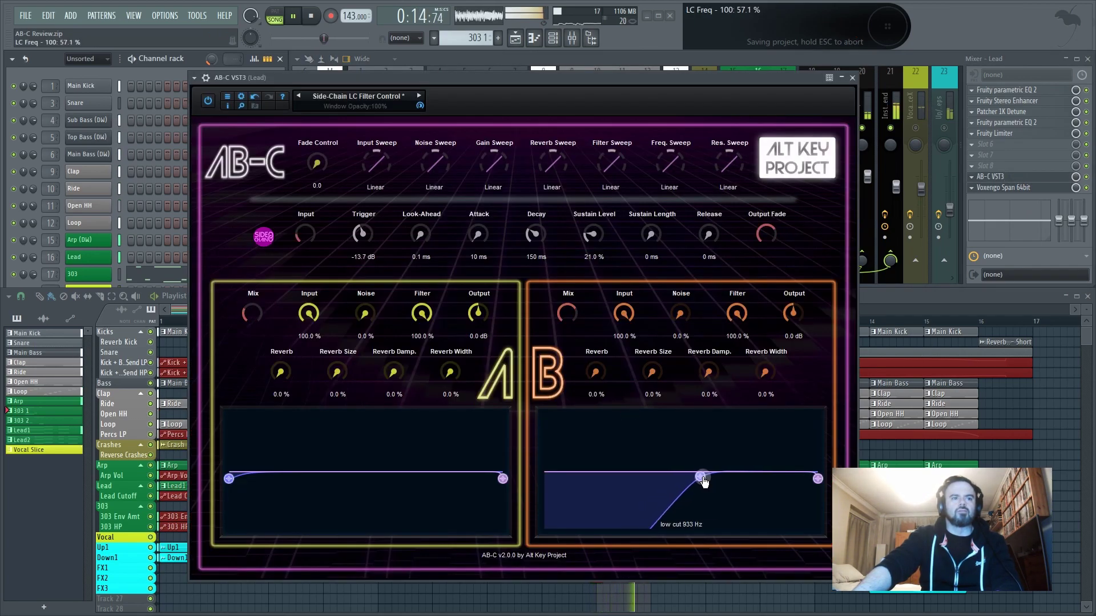
{"action": "left_click_drag", "start_coordinate": [703, 483], "coordinate": [690, 484]}
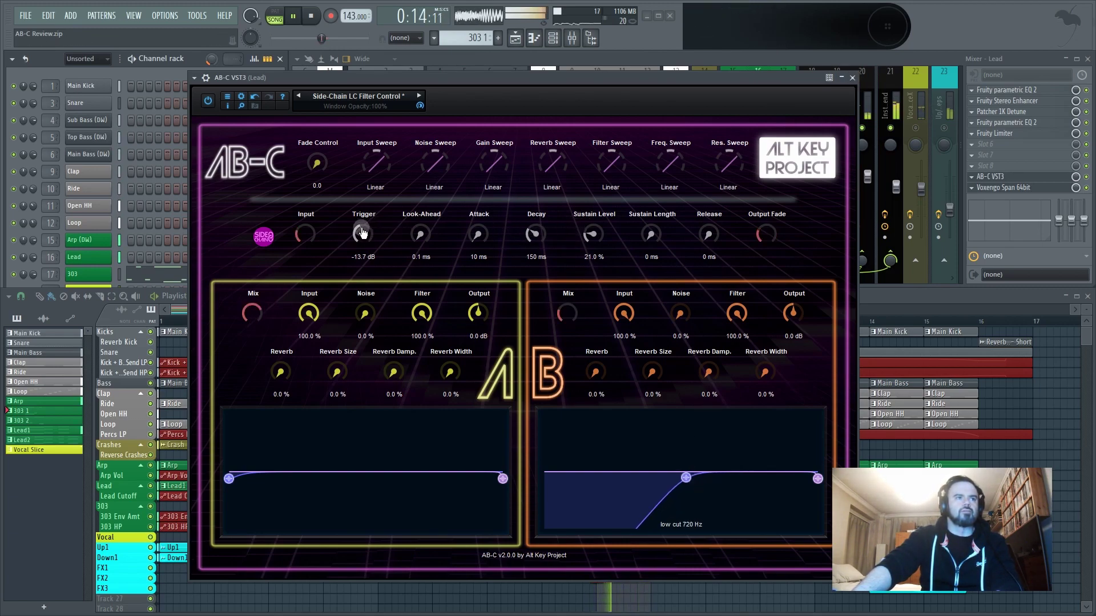
{"action": "left_click_drag", "start_coordinate": [590, 233], "coordinate": [594, 236]}
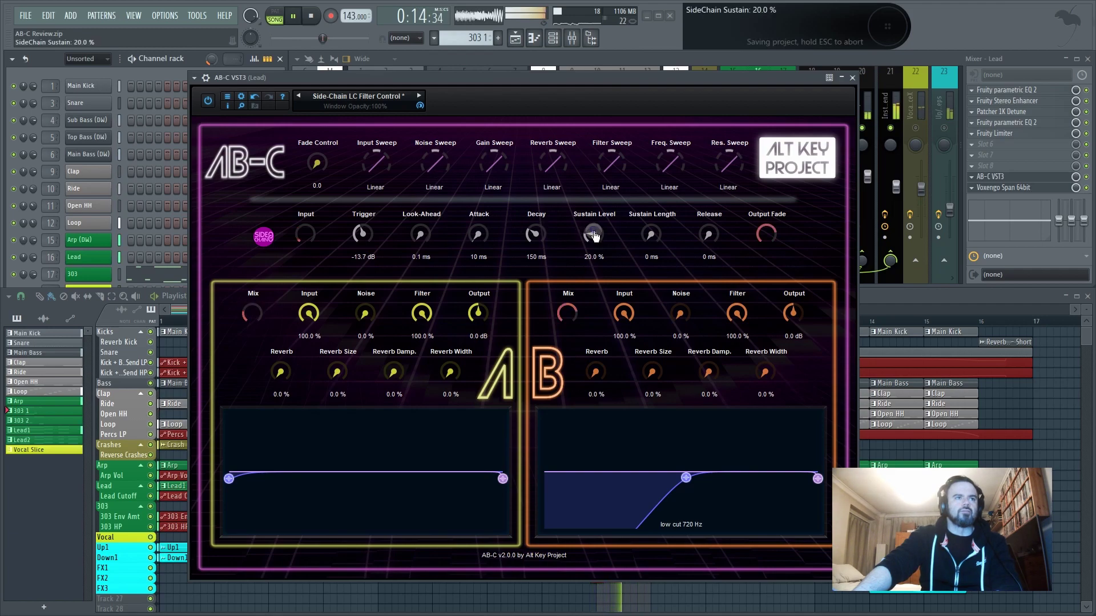
{"action": "scroll", "coordinate": [594, 237], "scroll_direction": "down", "scroll_amount": 1}
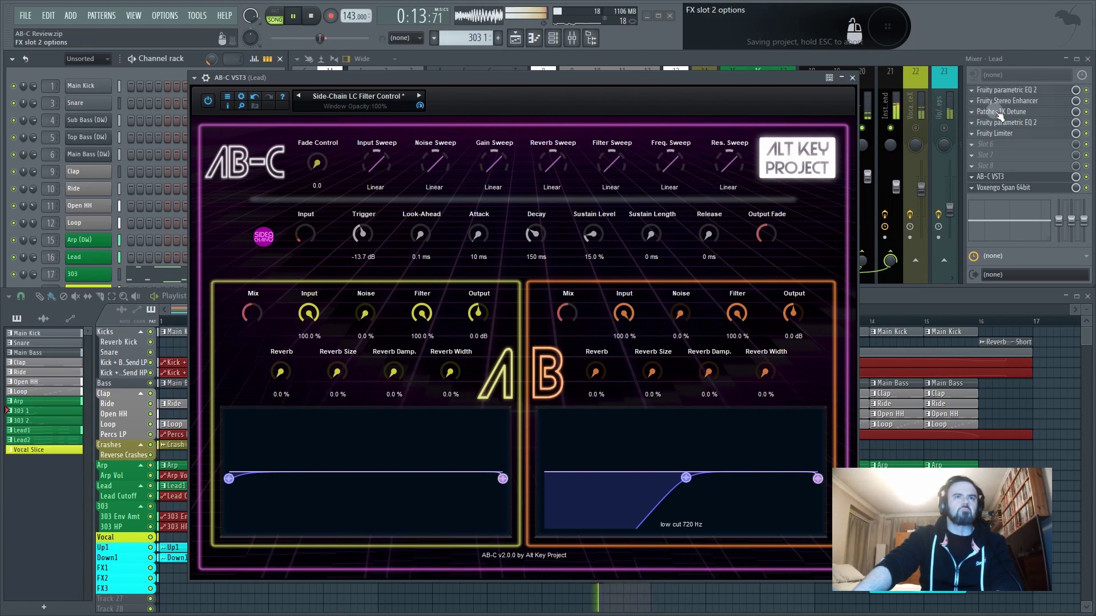
Toggle AB-C on the Lead track to compare it in the mix, stop playback, and save the project
{"action": "left_click", "coordinate": [1087, 181]}
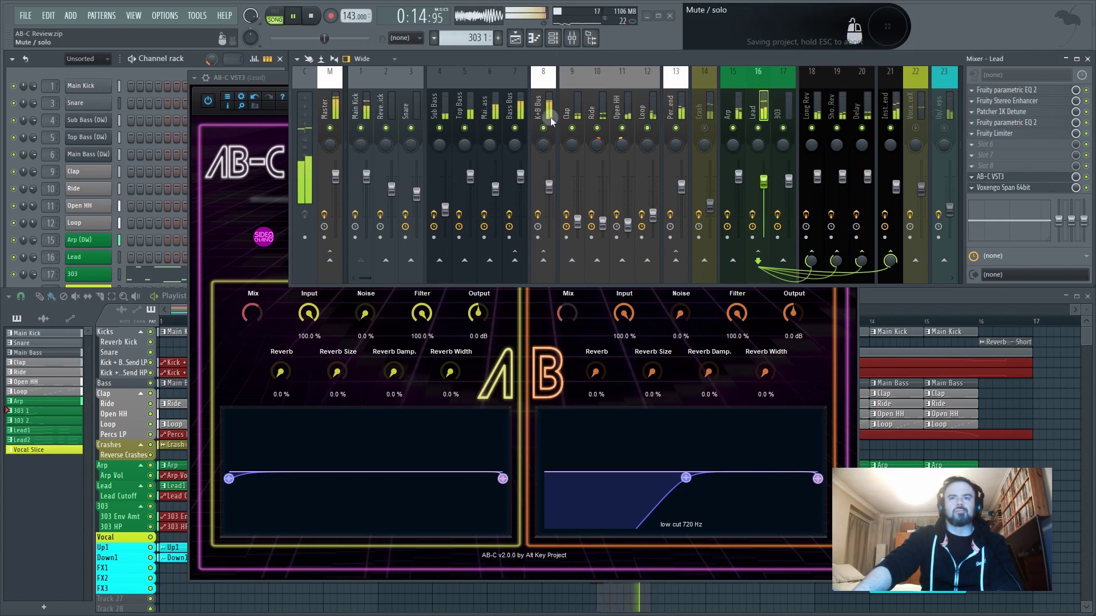
{"action": "key", "text": "space"}
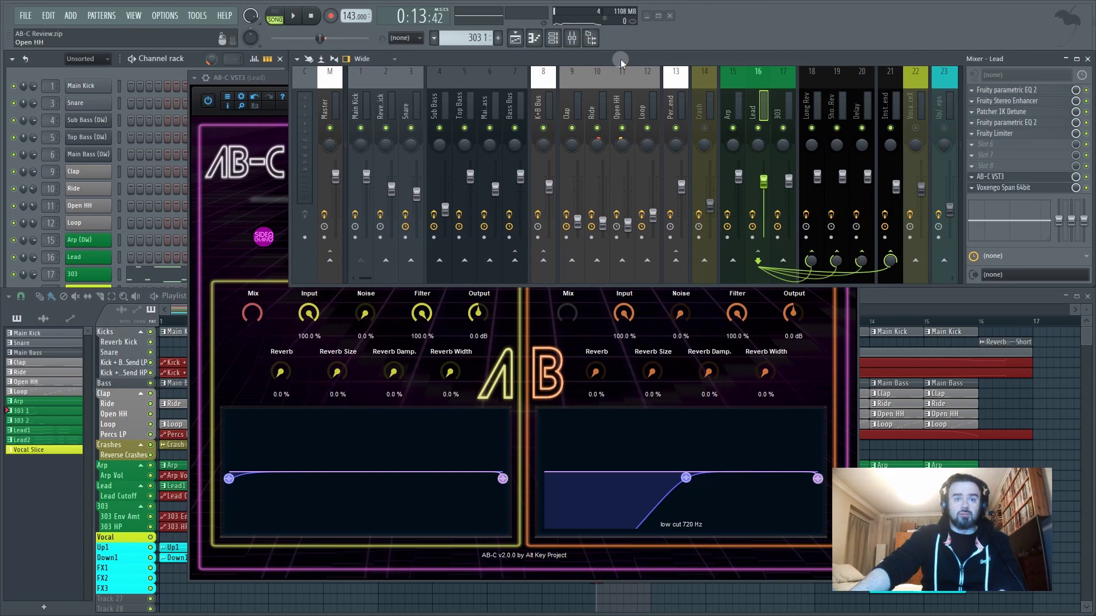
{"action": "key", "text": "ctrl+s"}
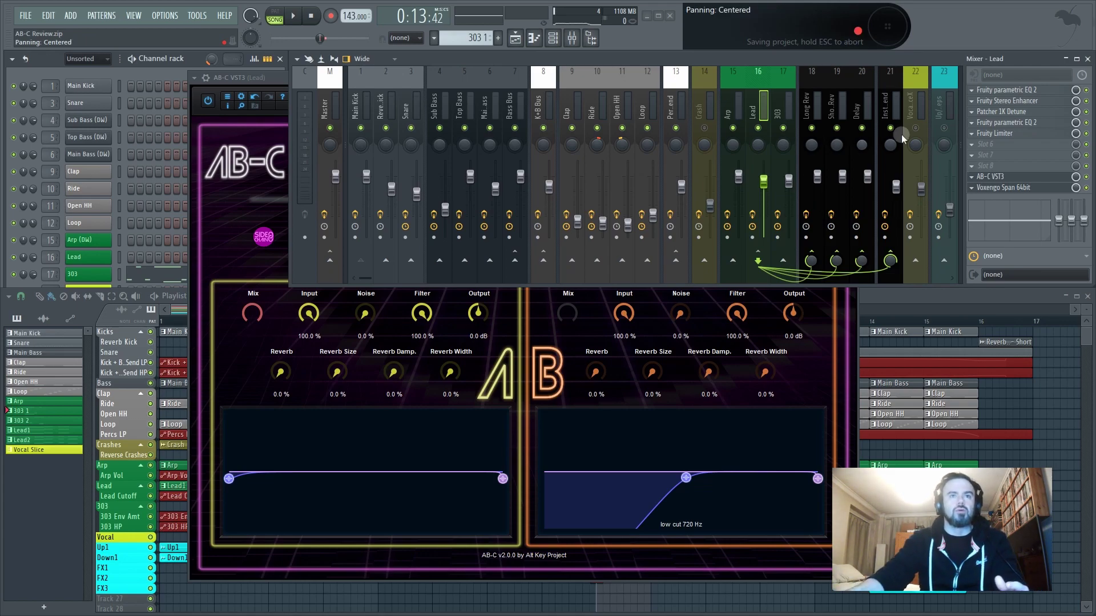
Move AB-C VST3 up to effect slot 8 and load Cableguys Volume Shaper 64bit with its Volume shaper in slot 9
{"action": "left_click_drag", "start_coordinate": [1037, 180], "coordinate": [1033, 166]}
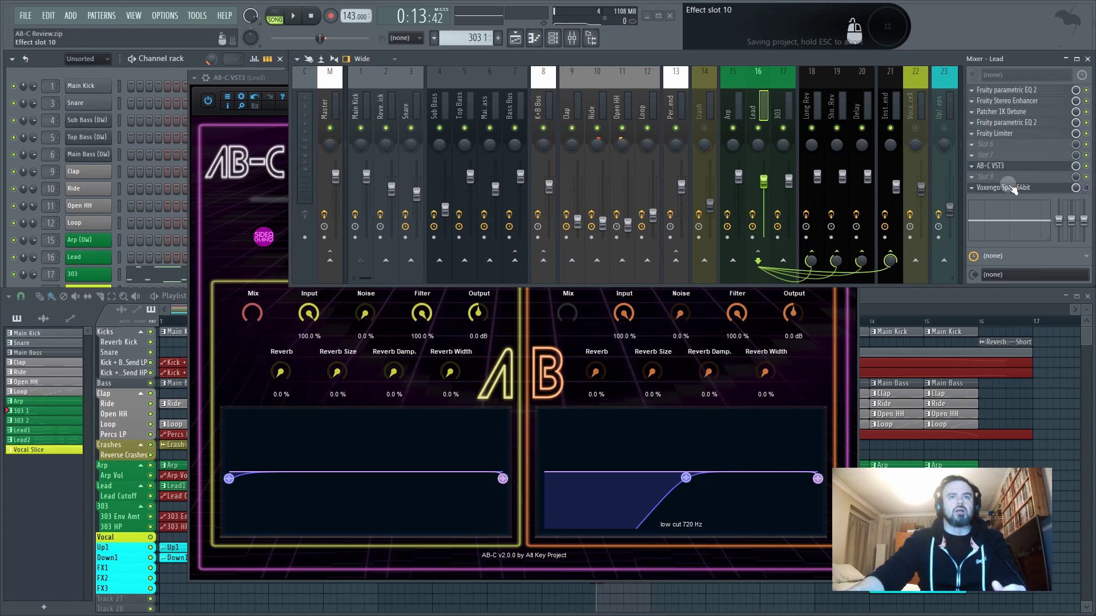
{"action": "left_click", "coordinate": [976, 178]}
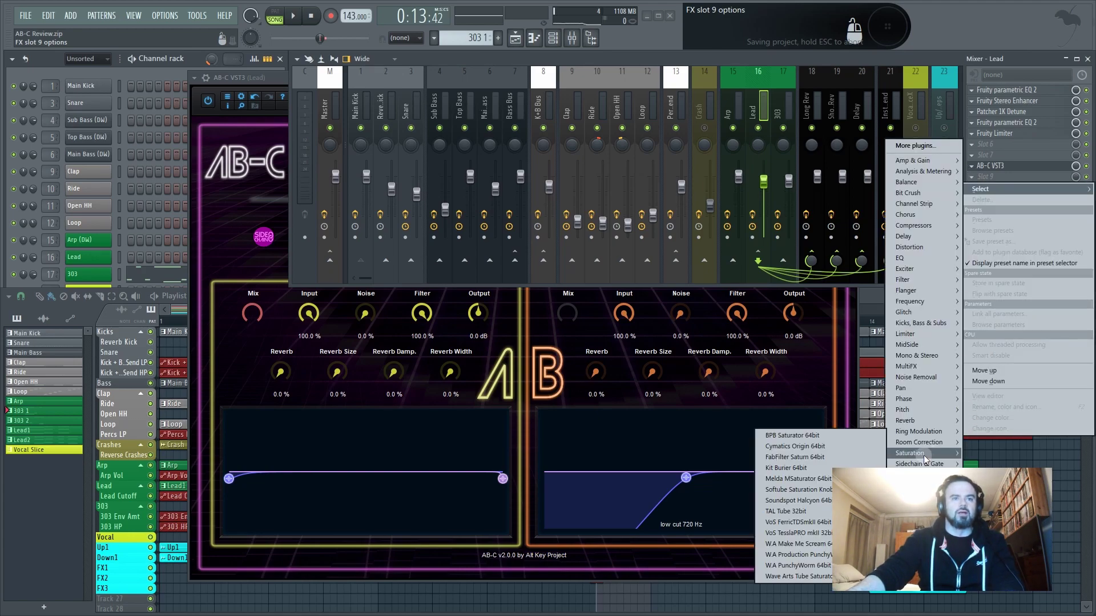
{"action": "mouse_move", "coordinate": [921, 463]}
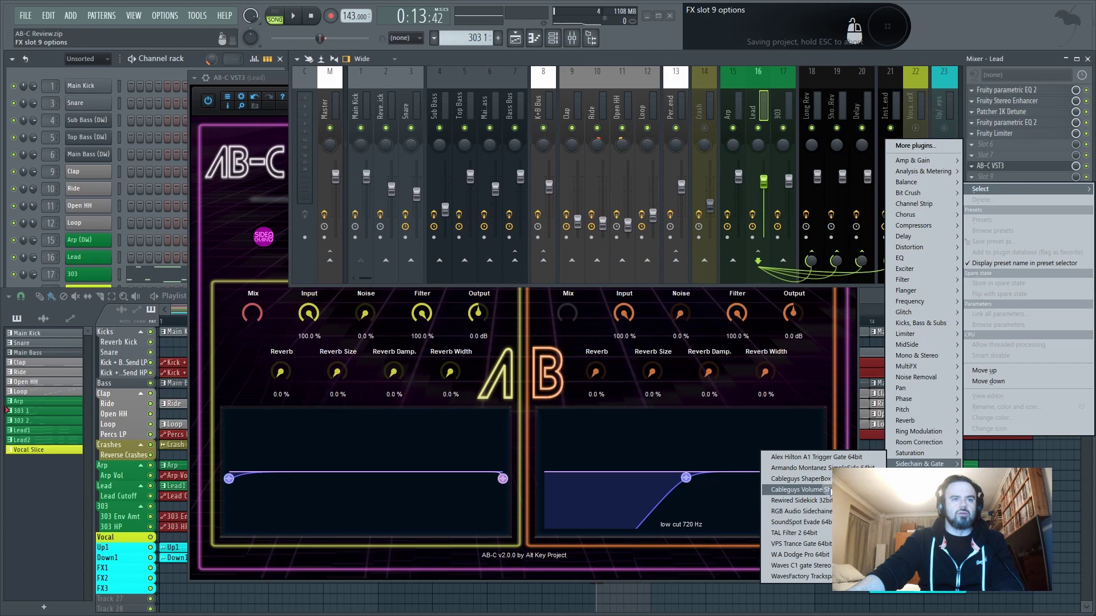
{"action": "left_click", "coordinate": [829, 489]}
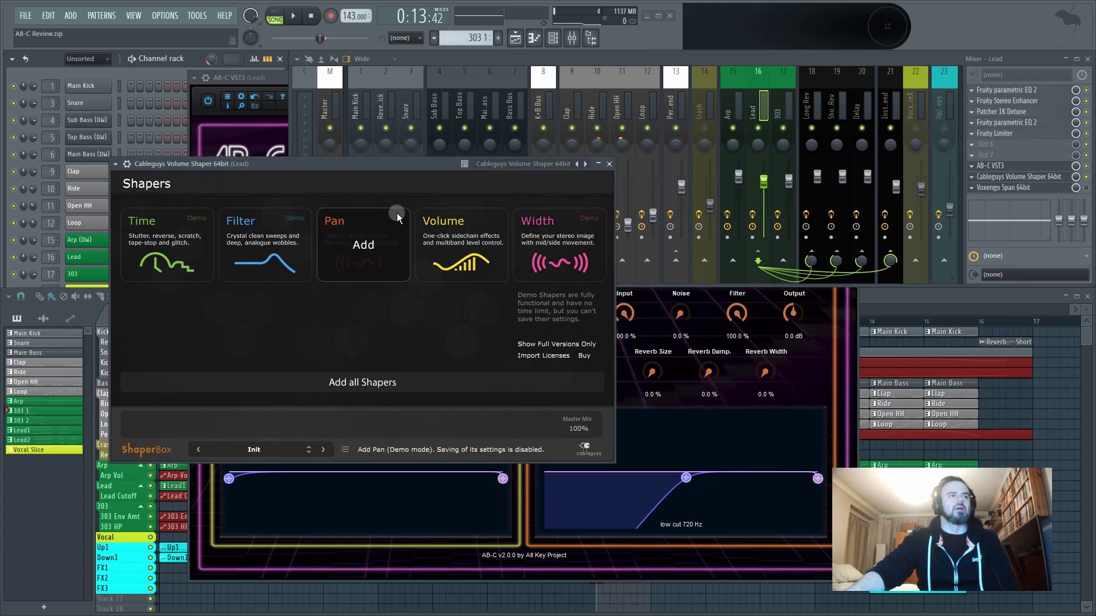
{"action": "left_click", "coordinate": [449, 255]}
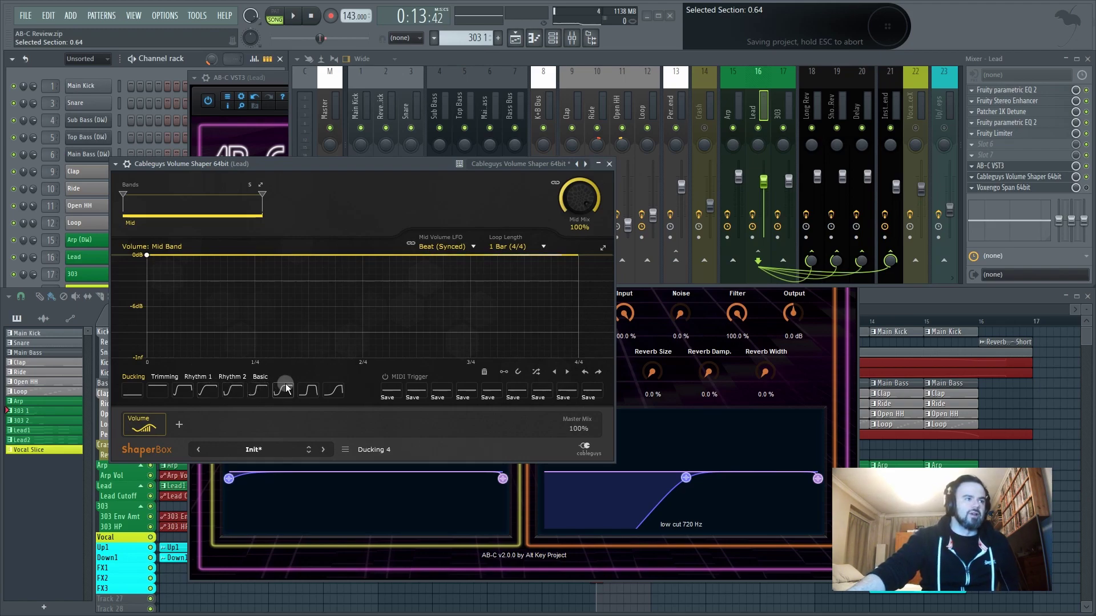
Apply the third wave preset in Volume Shaper and reshape its points so it starts at -Inf, rises earlier and drops at the loop's end
{"action": "left_click", "coordinate": [182, 391]}
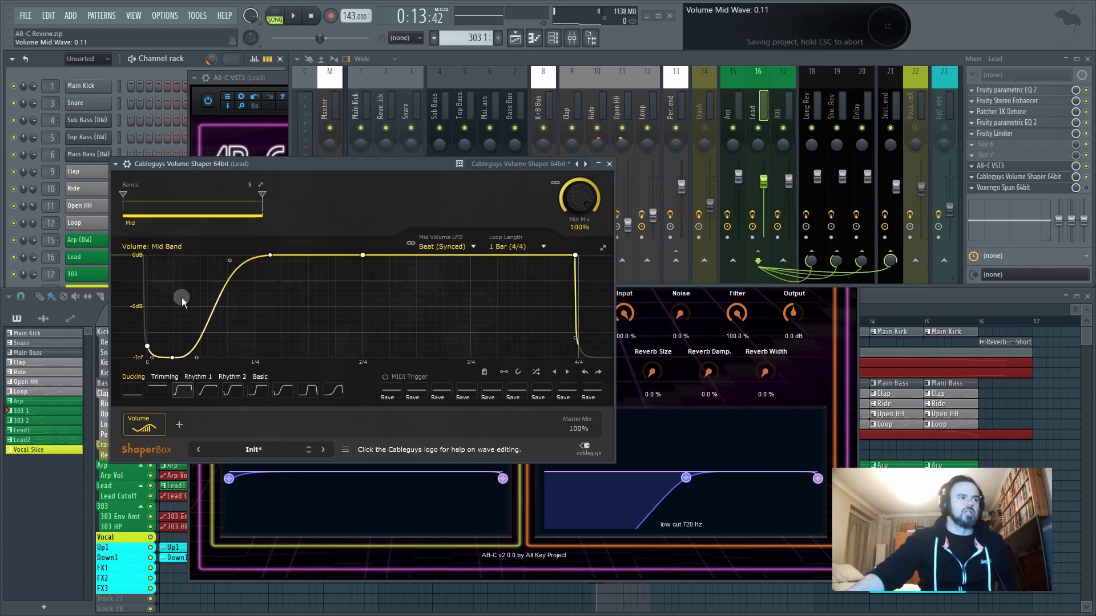
{"action": "left_click_drag", "start_coordinate": [153, 346], "coordinate": [151, 359]}
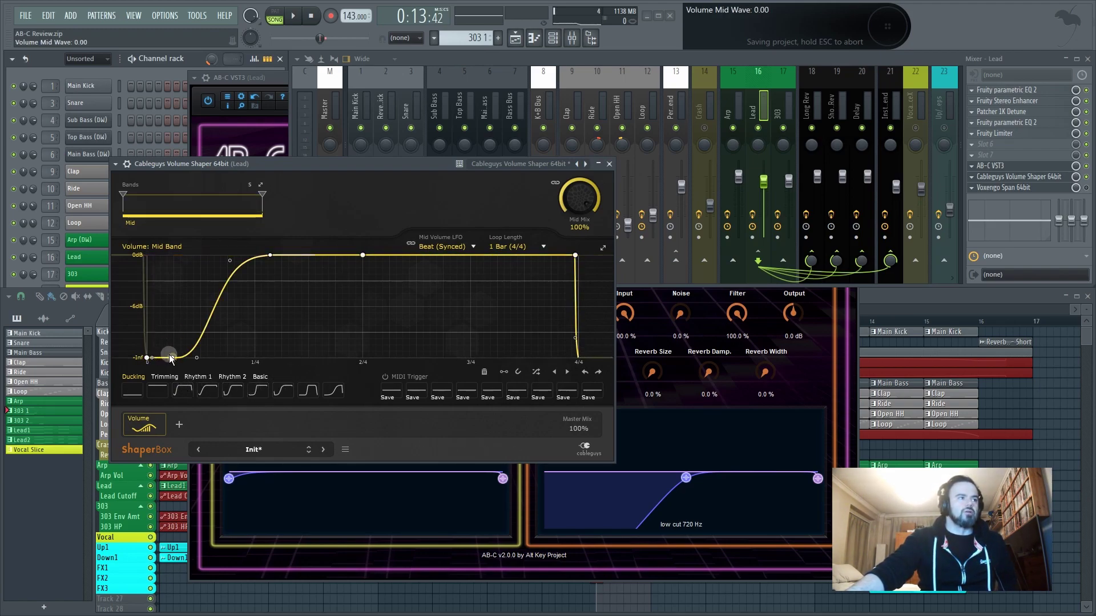
{"action": "right_click", "coordinate": [171, 357]}
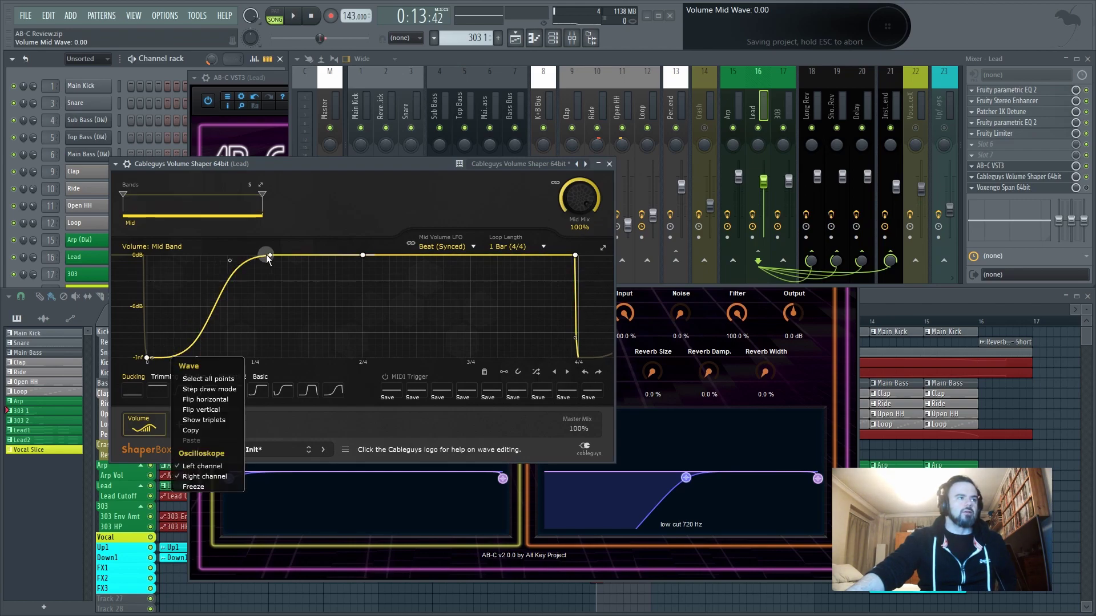
{"action": "left_click_drag", "start_coordinate": [270, 255], "coordinate": [248, 255]}
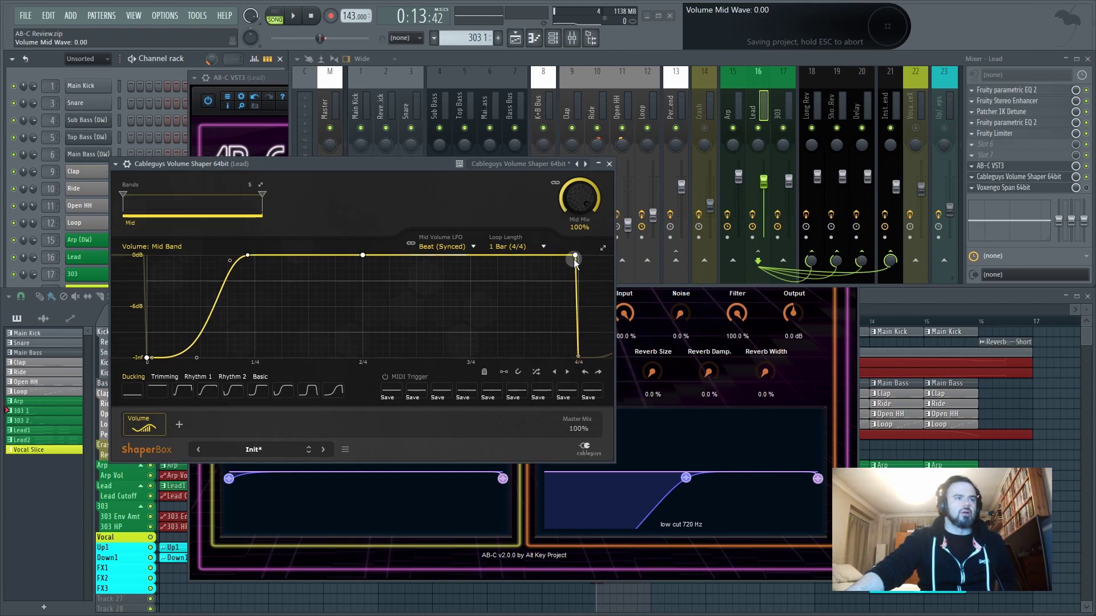
{"action": "mouse_move", "coordinate": [574, 255]}
{"action": "left_mouse_down"}
{"action": "mouse_move", "coordinate": [515, 255]}
{"action": "mouse_move", "coordinate": [527, 279]}
{"action": "mouse_move", "coordinate": [568, 255]}
{"action": "left_mouse_up"}
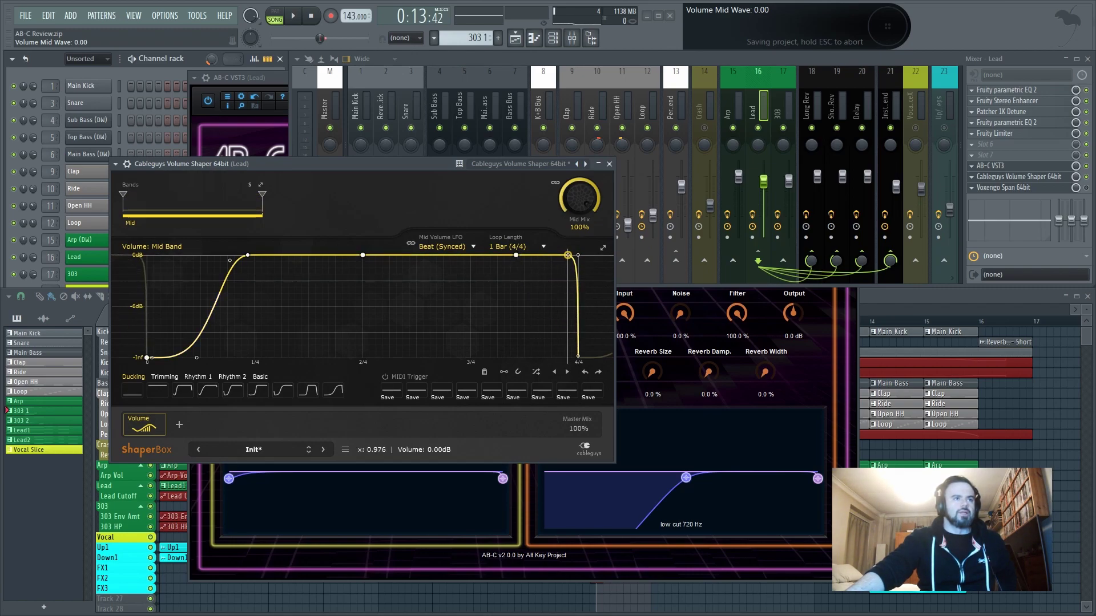
Refine the curve handles of the Volume Shaper wave's opening rise, and save the project
{"action": "left_click_drag", "start_coordinate": [248, 255], "coordinate": [217, 255]}
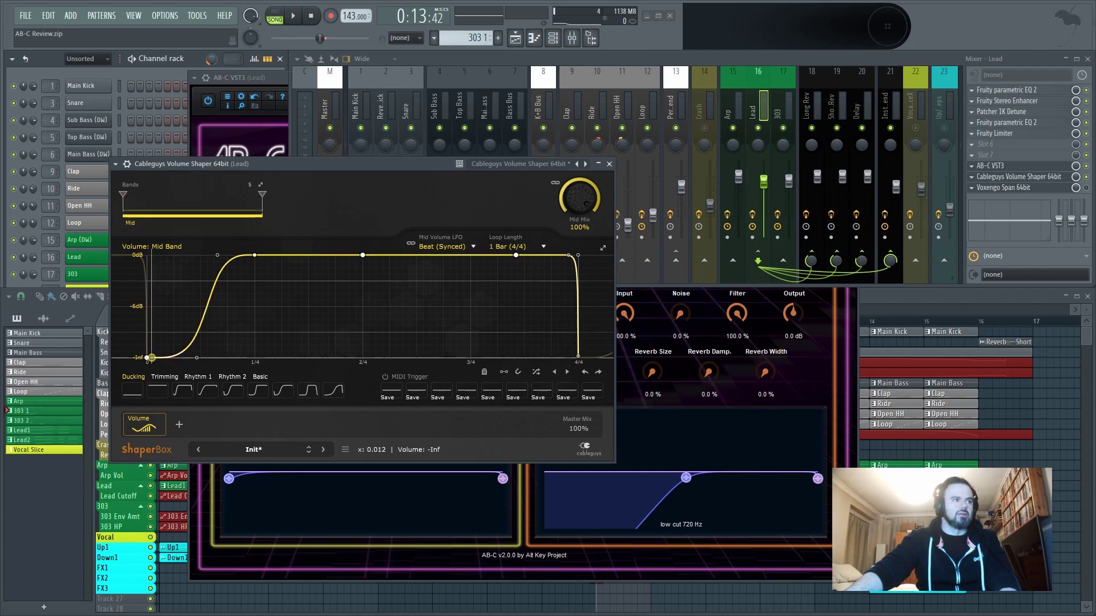
{"action": "left_click", "coordinate": [172, 348]}
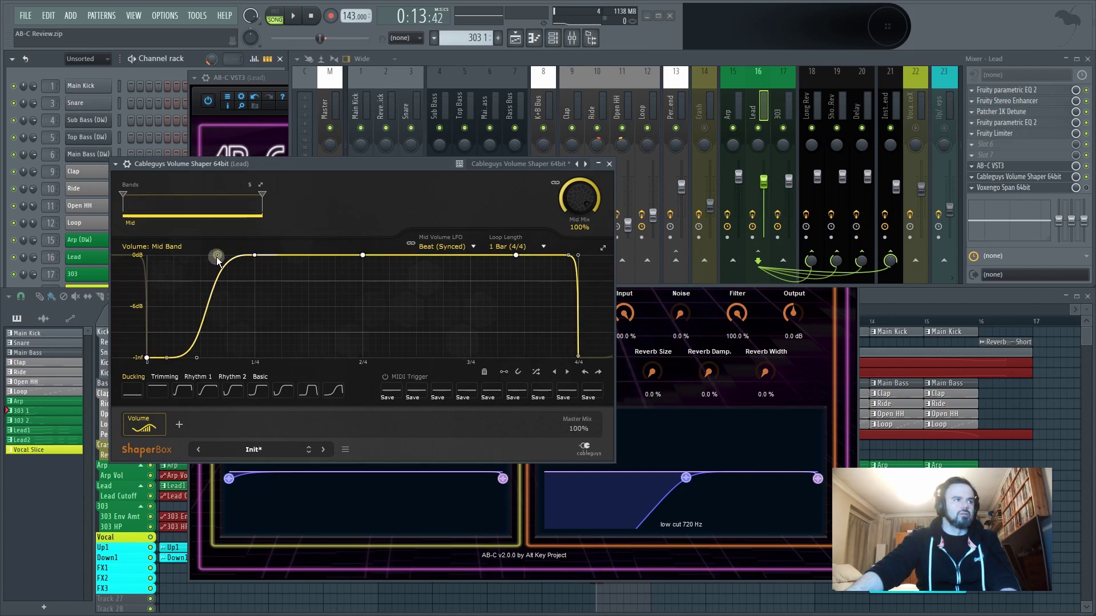
{"action": "left_click_drag", "start_coordinate": [216, 255], "coordinate": [246, 255]}
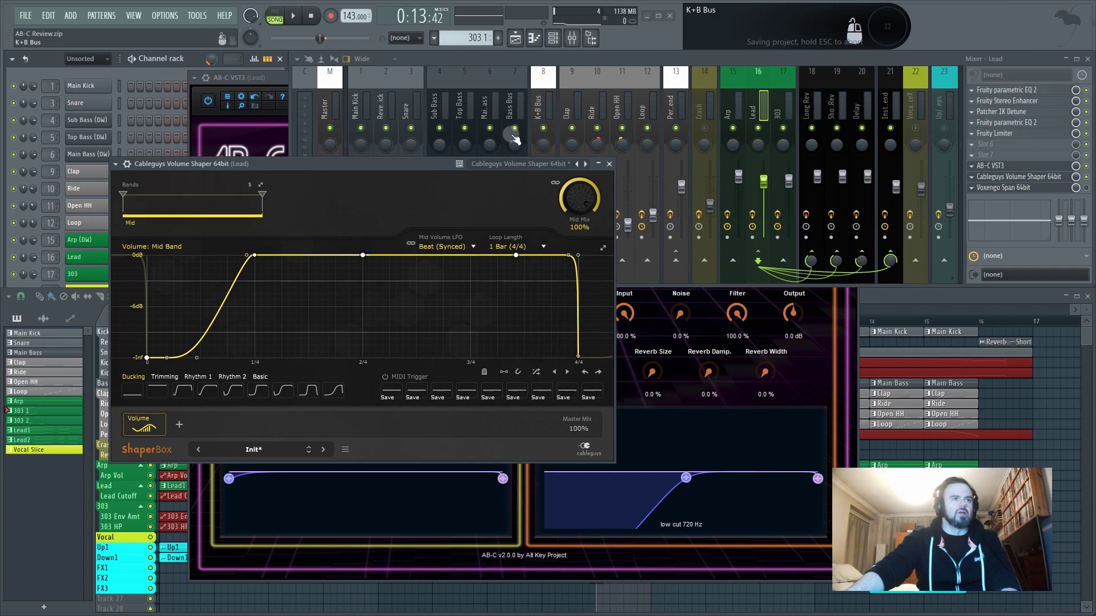
{"action": "left_click", "coordinate": [468, 197]}
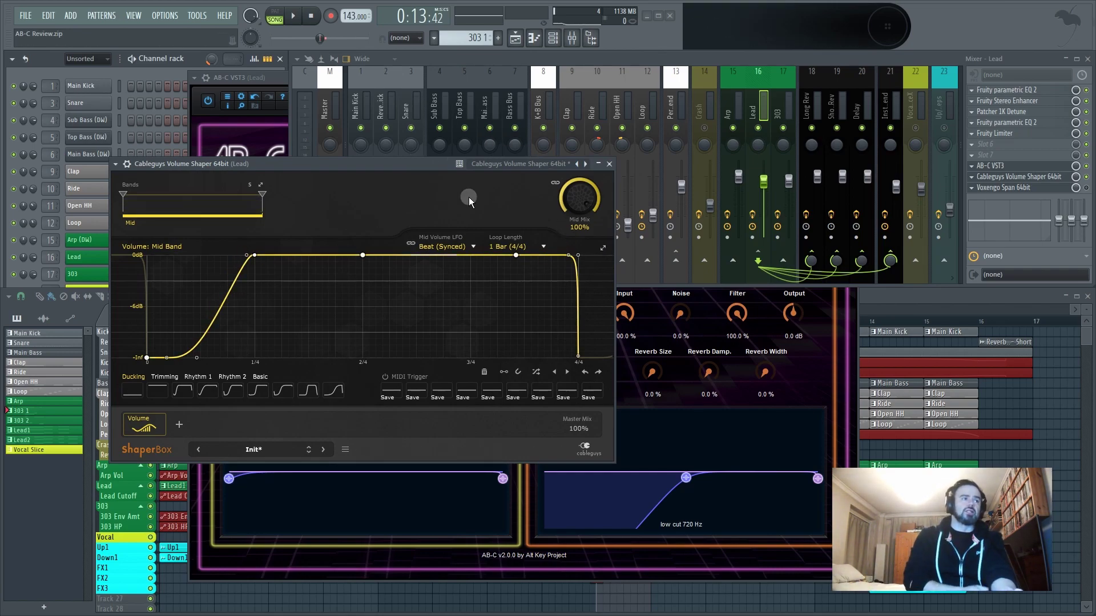
{"action": "left_click", "coordinate": [501, 166]}
{"action": "key", "text": "ctrl+s"}
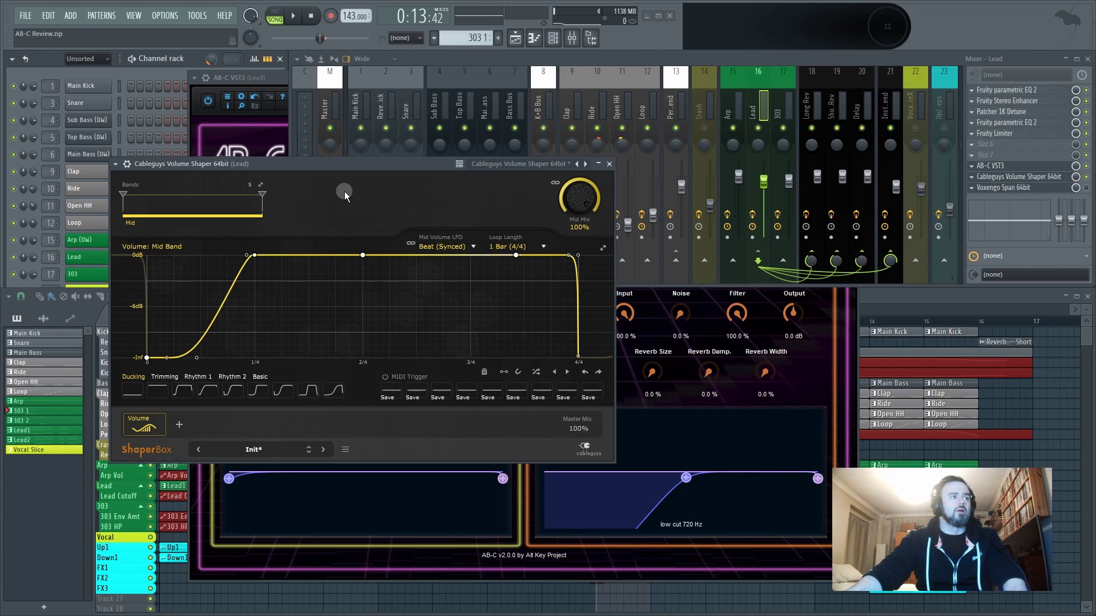
Set Volume Shaper's Loop Length to 1/4 and reposition its window
{"action": "left_click", "coordinate": [520, 255]}
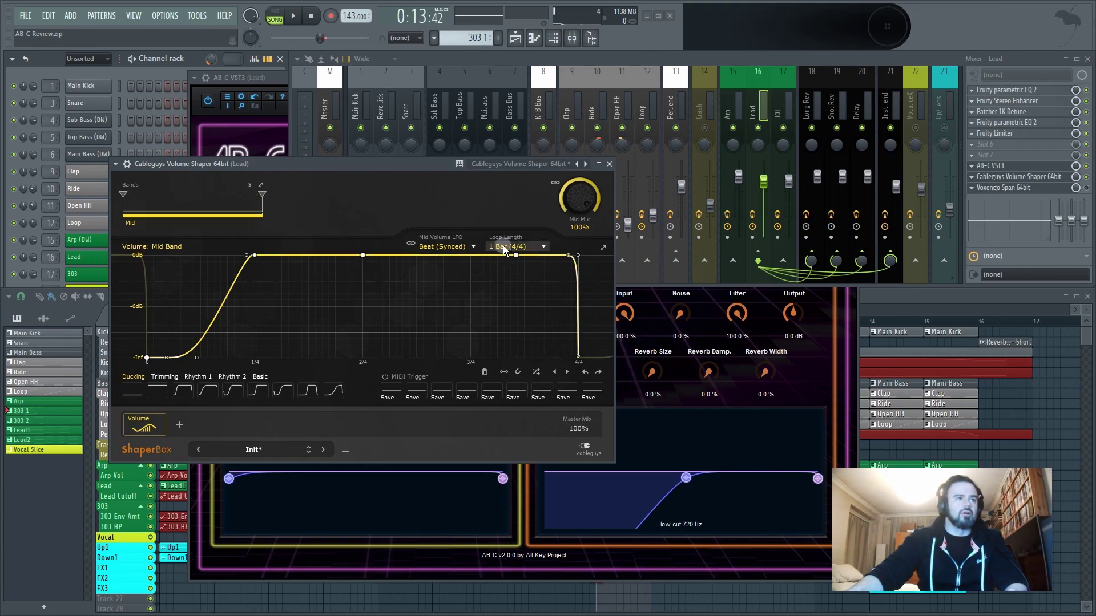
{"action": "left_click", "coordinate": [505, 246]}
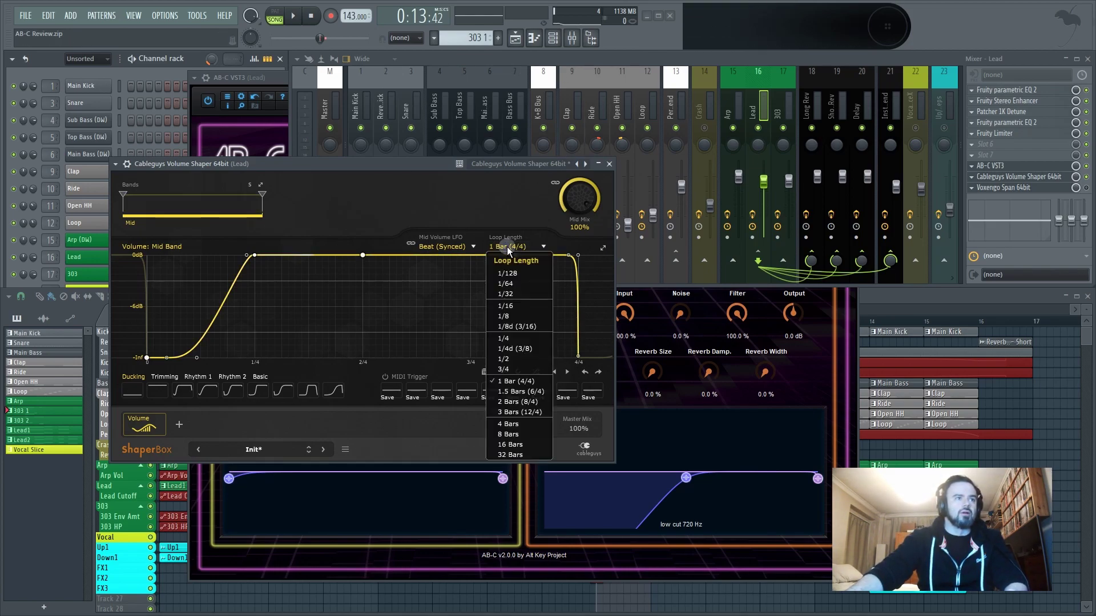
{"action": "left_click", "coordinate": [509, 340]}
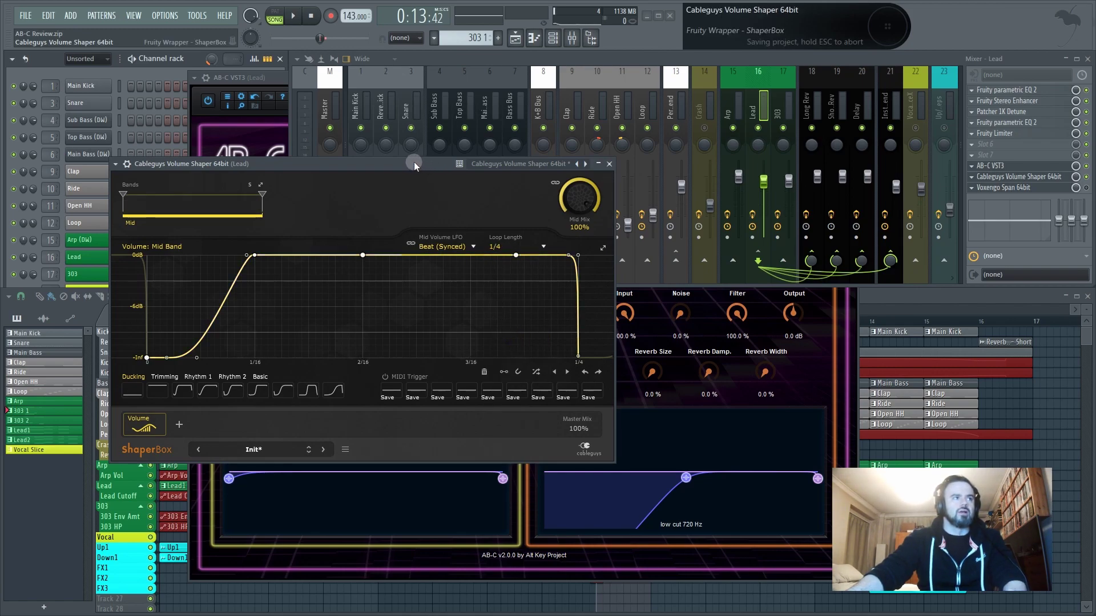
{"action": "left_click_drag", "start_coordinate": [413, 162], "coordinate": [440, 155]}
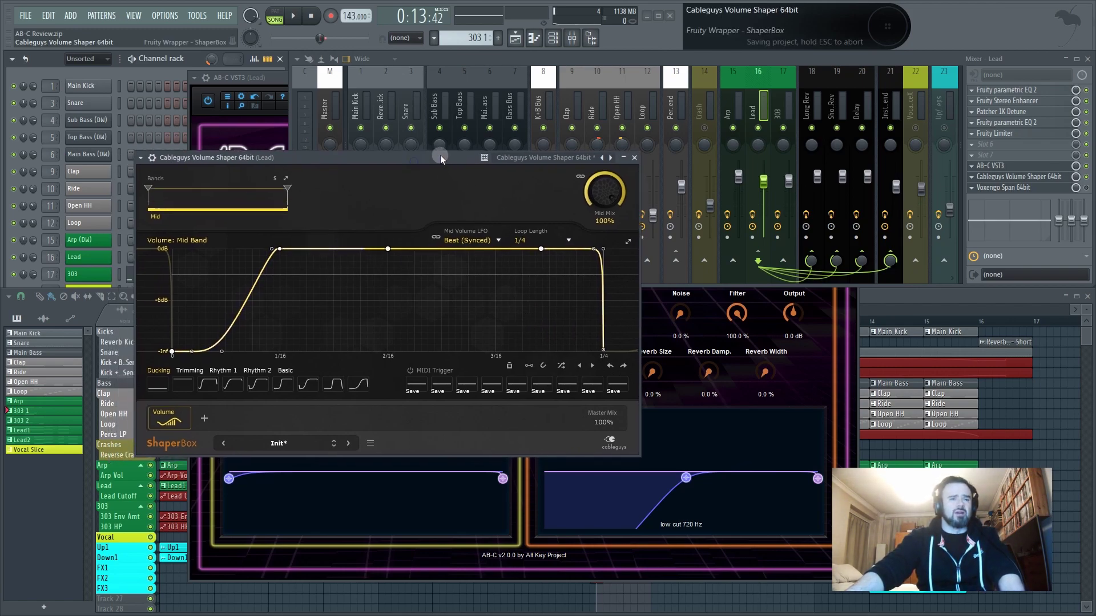
Play the loop and pull the wave's opening curve toward the loop start so the volume recovers faster after each beat
{"action": "key", "text": "space"}
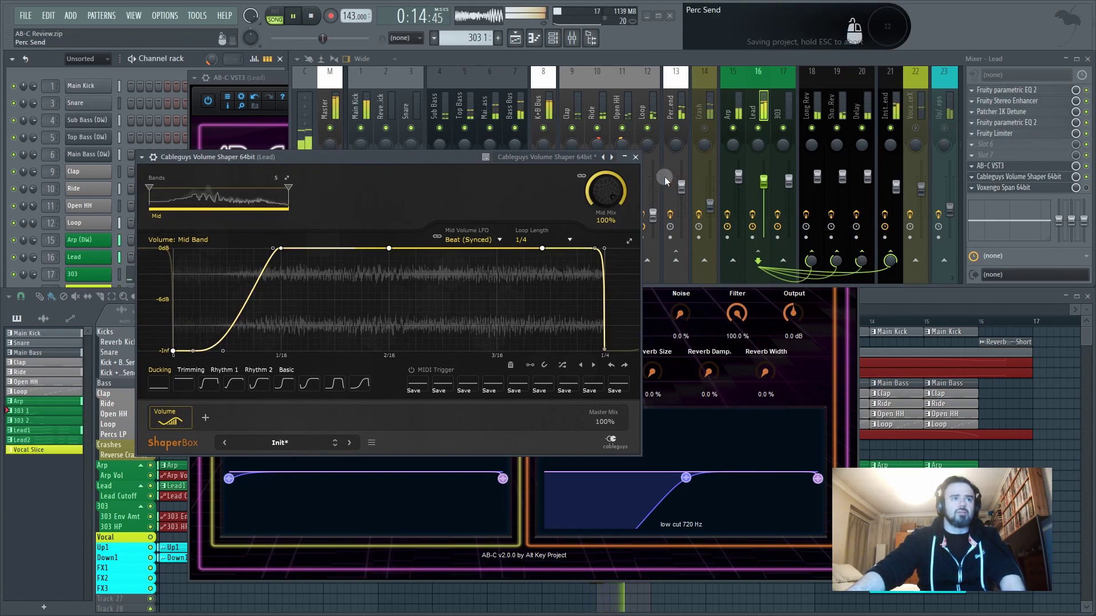
{"action": "left_click_drag", "start_coordinate": [449, 152], "coordinate": [572, 117]}
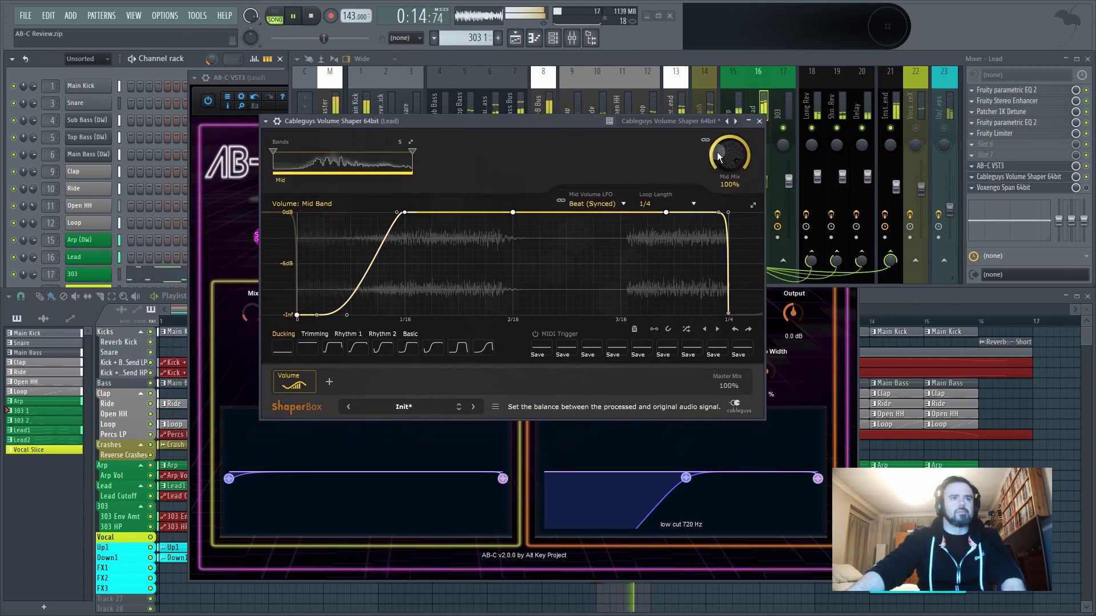
{"action": "left_click_drag", "start_coordinate": [349, 320], "coordinate": [322, 326]}
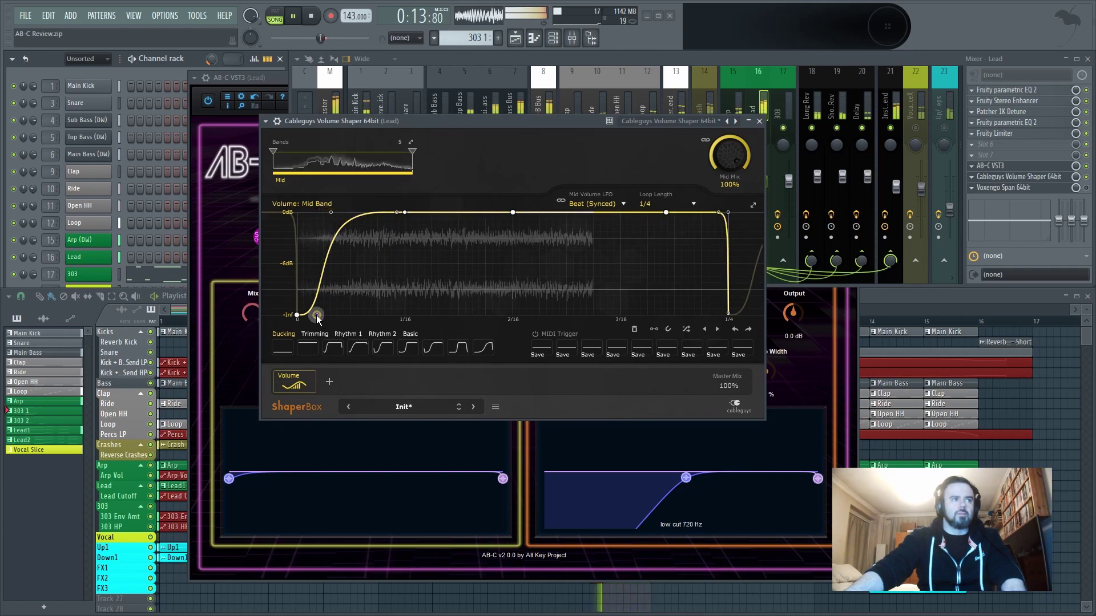
{"action": "left_click_drag", "start_coordinate": [331, 212], "coordinate": [297, 212]}
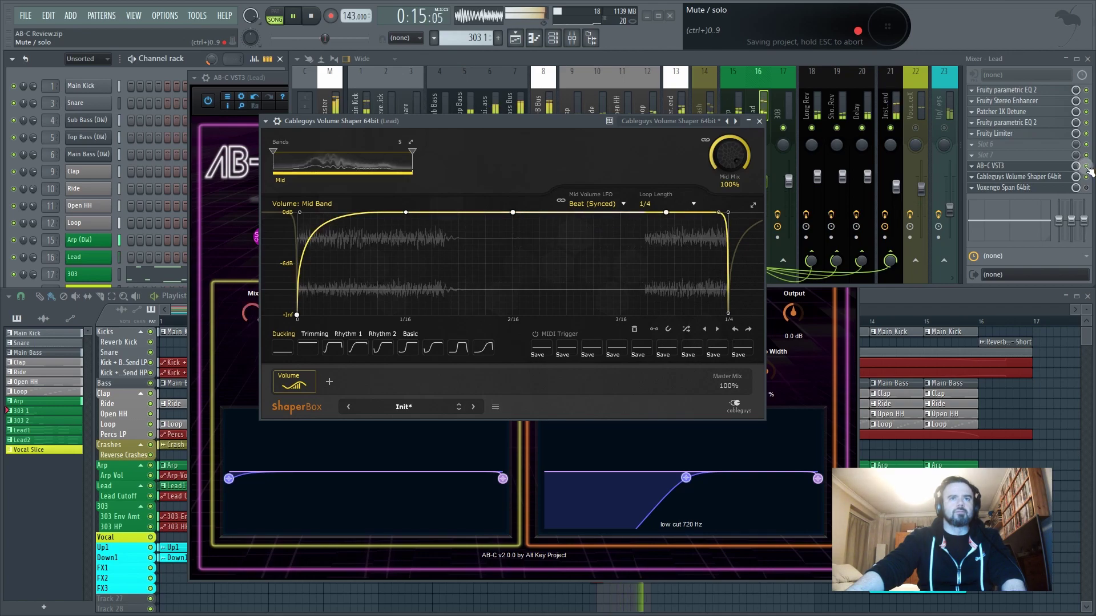
Compare AB-C VST3 and Volume Shaper on the Lead track by enabling and bypassing them during playback, and stop the loop
{"action": "left_click", "coordinate": [1087, 169]}
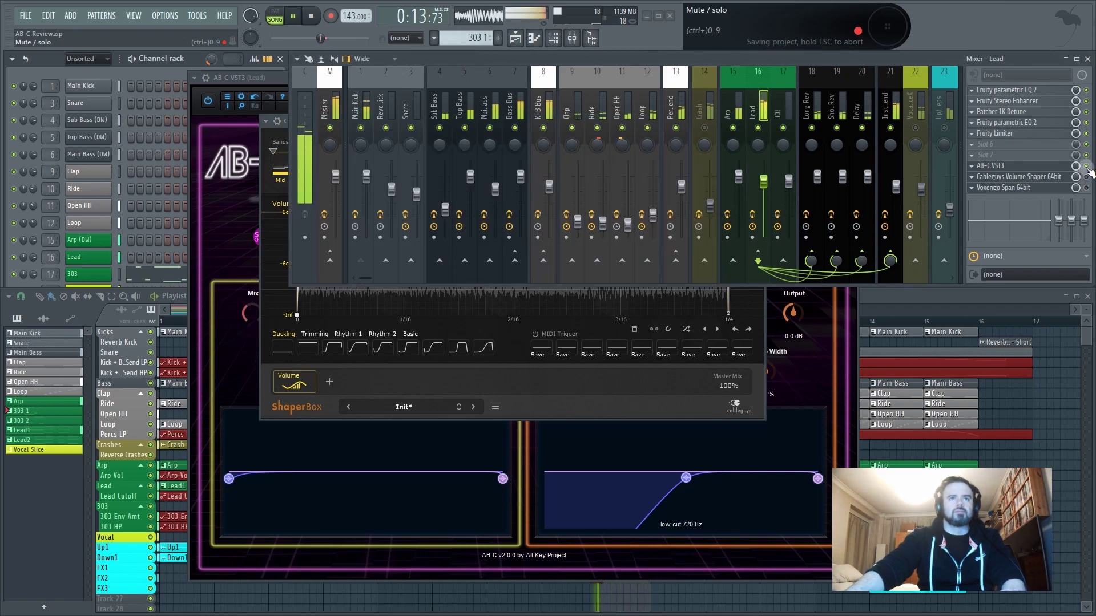
{"action": "left_click", "coordinate": [1086, 177]}
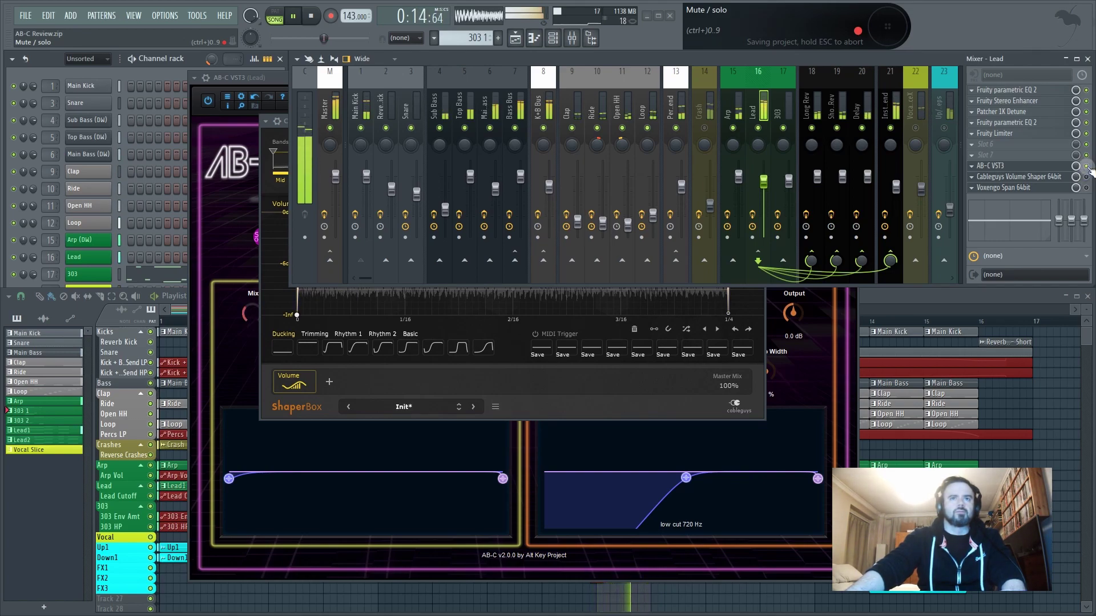
{"action": "left_click", "coordinate": [1086, 166]}
{"action": "left_click", "coordinate": [1086, 176]}
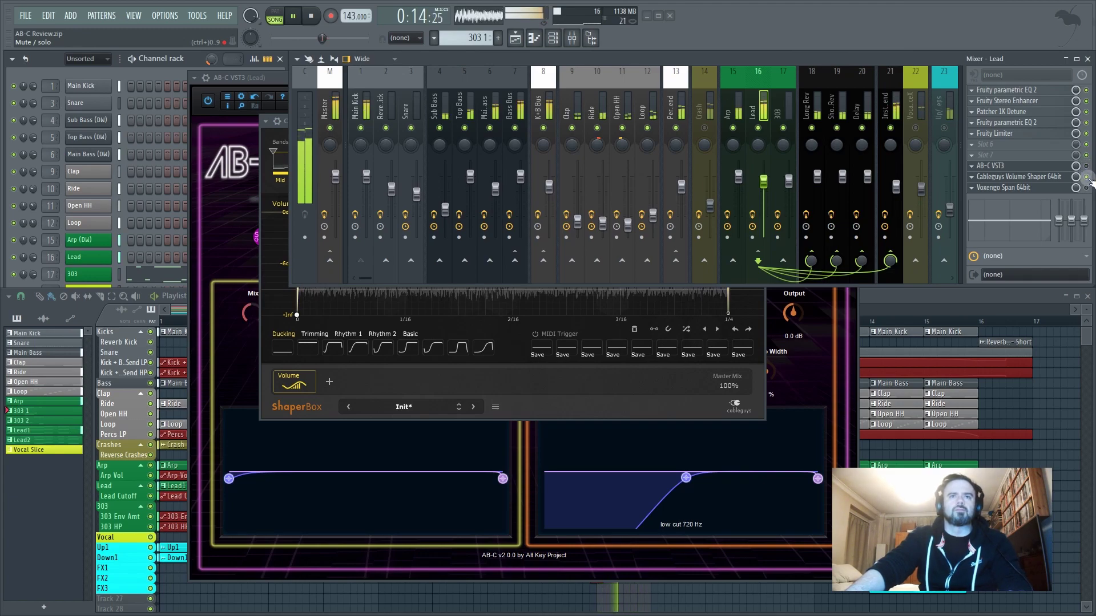
{"action": "key", "text": "space"}
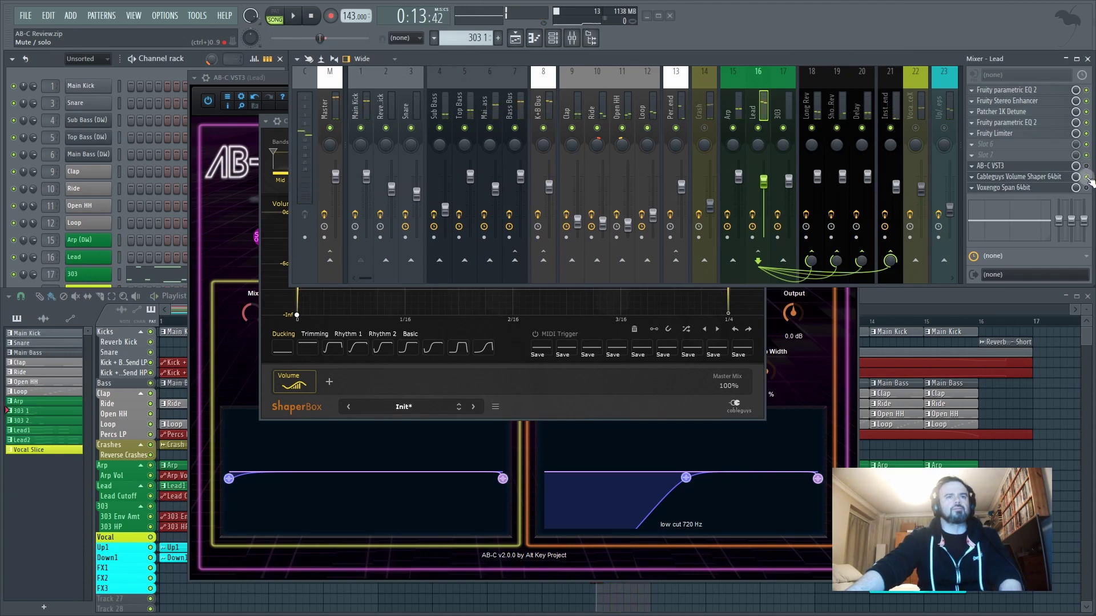
Open AB-C VST3 from the Lead track to review its side-chain settings, and close it again
{"action": "left_click", "coordinate": [1033, 166]}
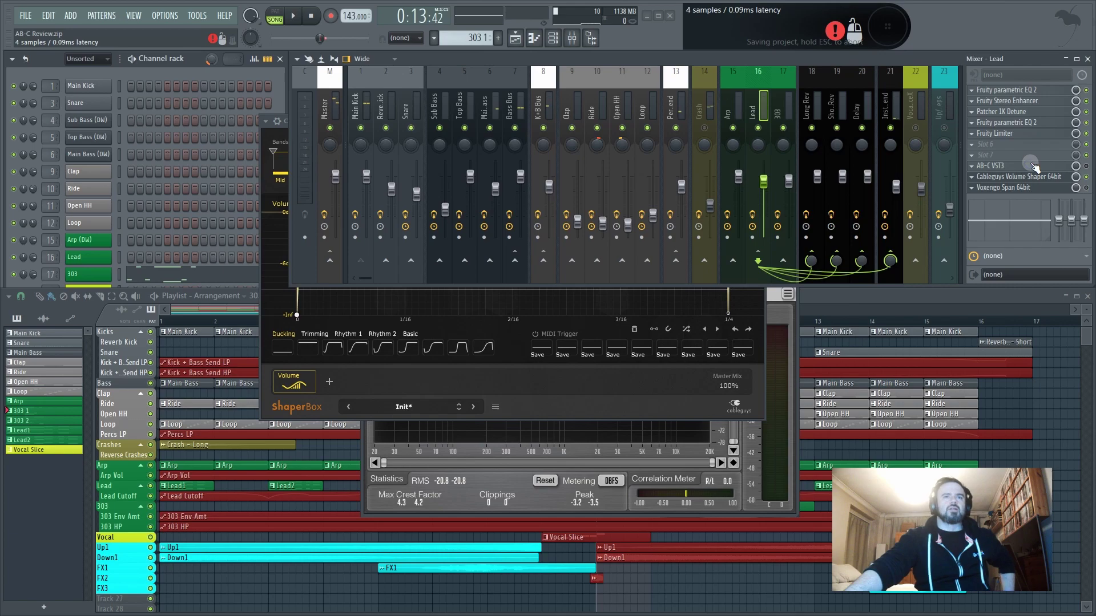
{"action": "left_click_drag", "start_coordinate": [539, 81], "coordinate": [501, 81]}
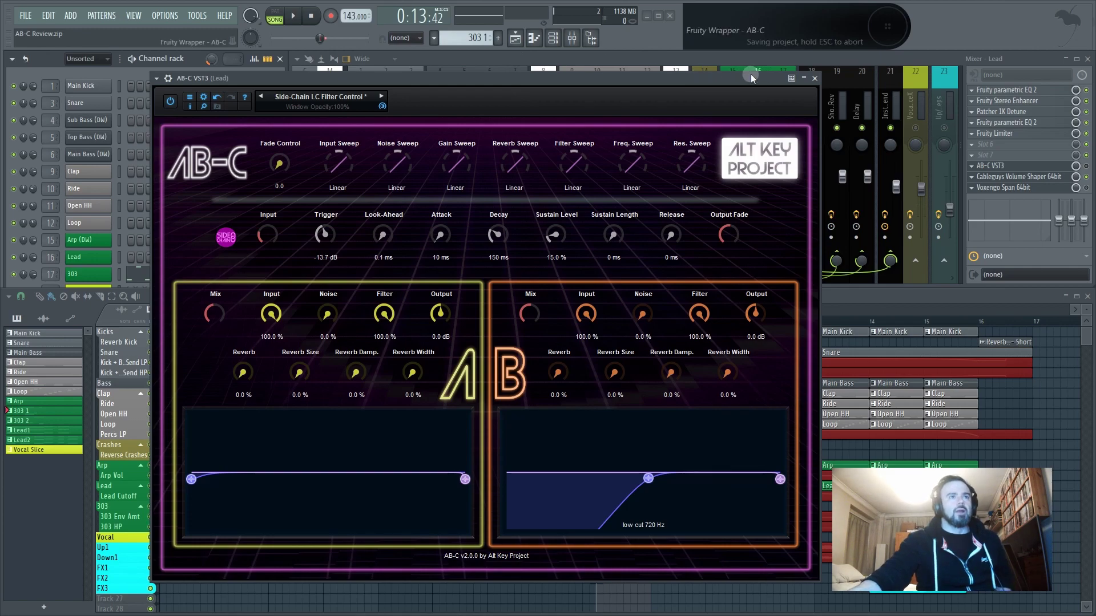
{"action": "left_click", "coordinate": [814, 79]}
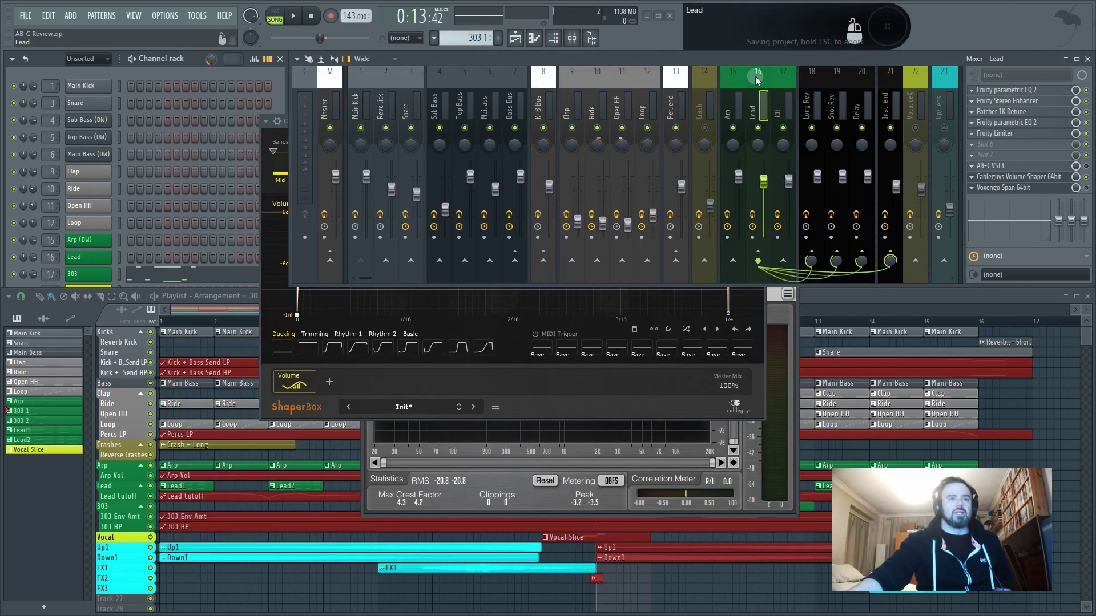
Inspect the effects and routing of the Delay and Instrument Send mixer tracks, and return to Lead
{"action": "left_click", "coordinate": [853, 77]}
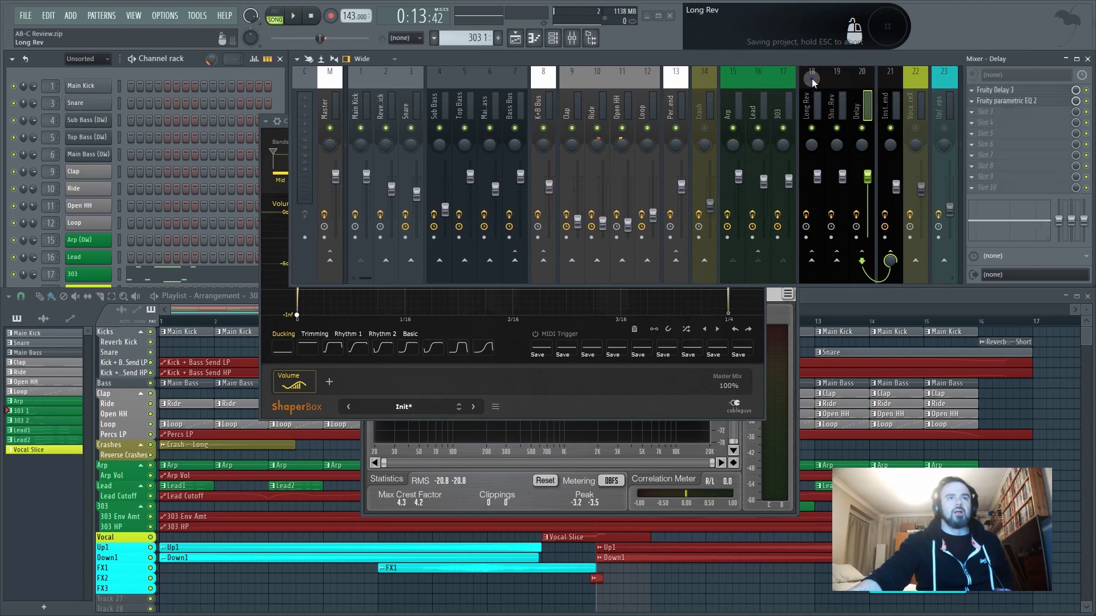
{"action": "left_click", "coordinate": [886, 73]}
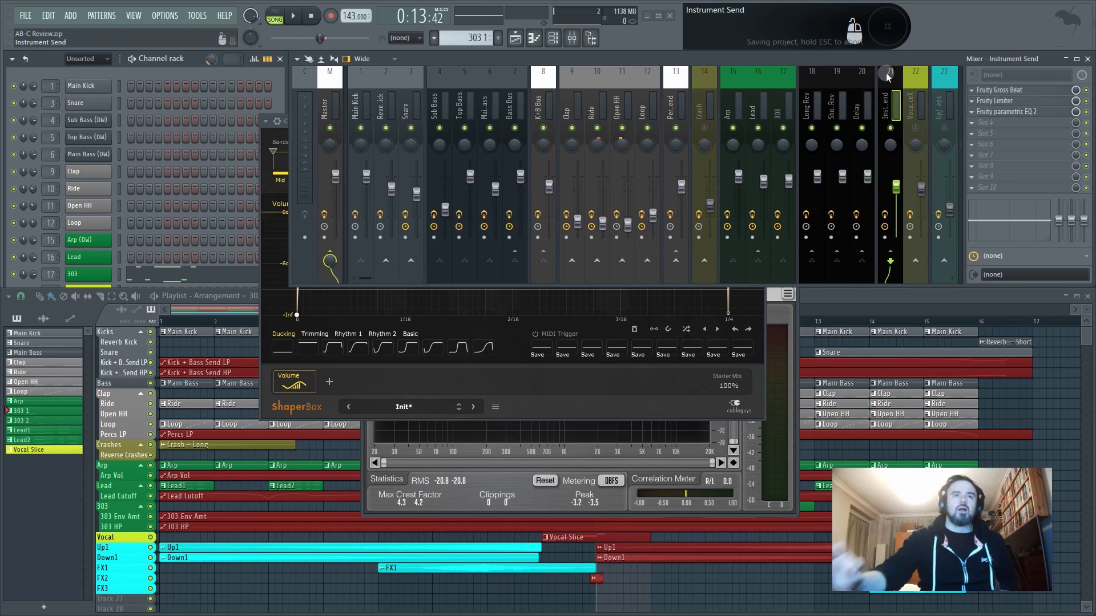
{"action": "left_click", "coordinate": [751, 80]}
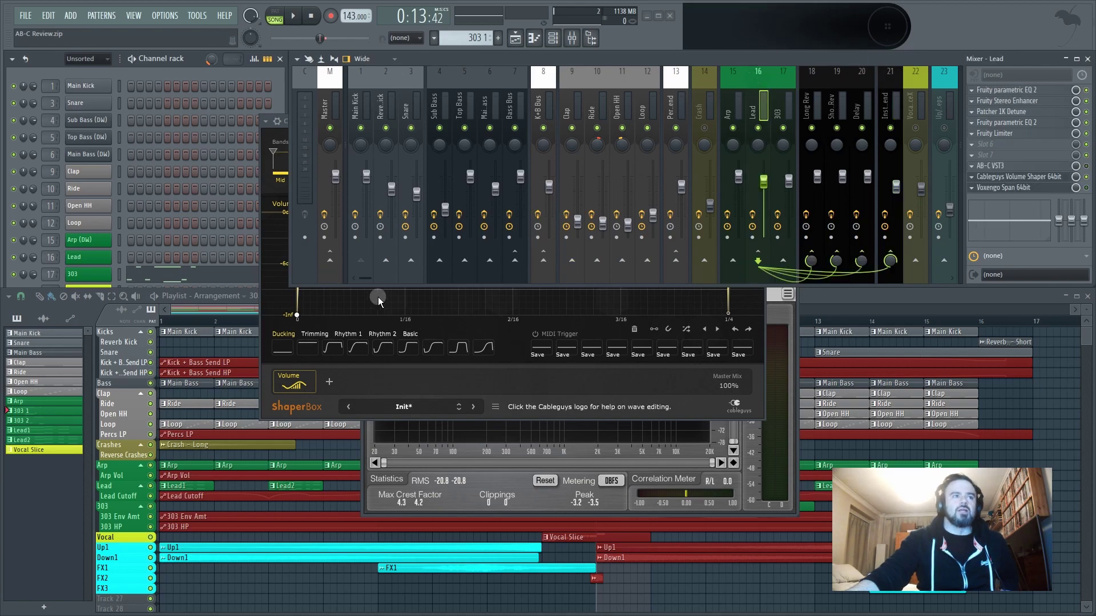
Move the empty mixer track Insert 28 to position 21, between Delay and Instrument Send
{"action": "scroll", "coordinate": [368, 278], "scroll_direction": "right", "scroll_amount": 5}
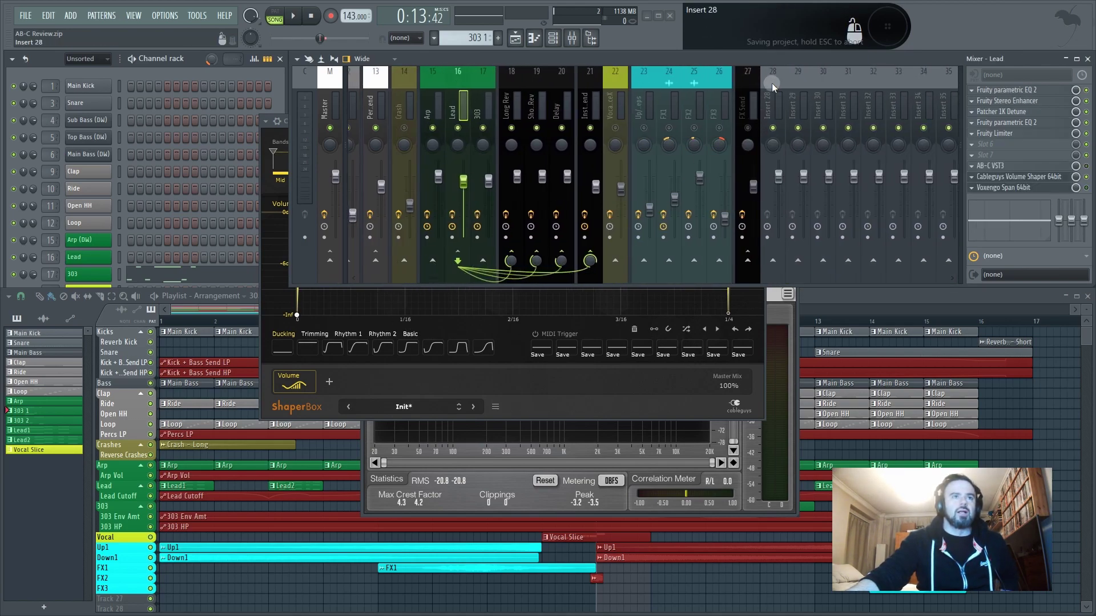
{"action": "left_click", "coordinate": [773, 84]}
{"action": "key", "text": "alt+Left"}
{"action": "key", "text": "alt+Left"}
{"action": "key", "text": "alt+Left"}
{"action": "key", "text": "alt+Left"}
{"action": "key", "text": "alt+Left"}
{"action": "key", "text": "alt+Left"}
{"action": "key", "text": "alt+Left"}
{"action": "key", "text": "alt+Left"}
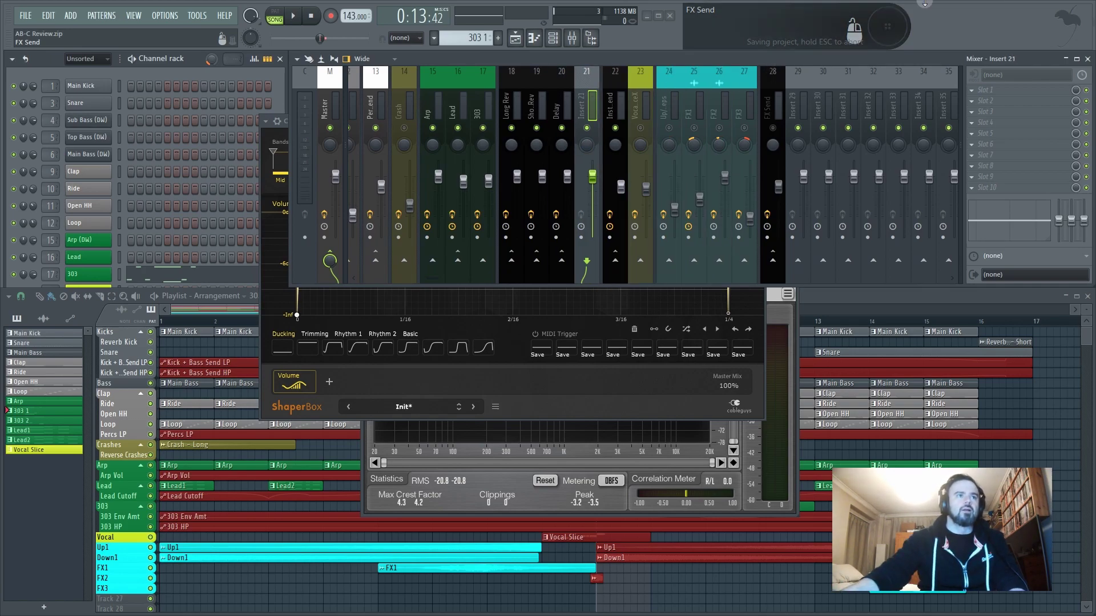
Rename mixer track 21 as FX Bus and try a previously used colour for it
{"action": "right_click", "coordinate": [590, 76]}
{"action": "left_click", "coordinate": [621, 81]}
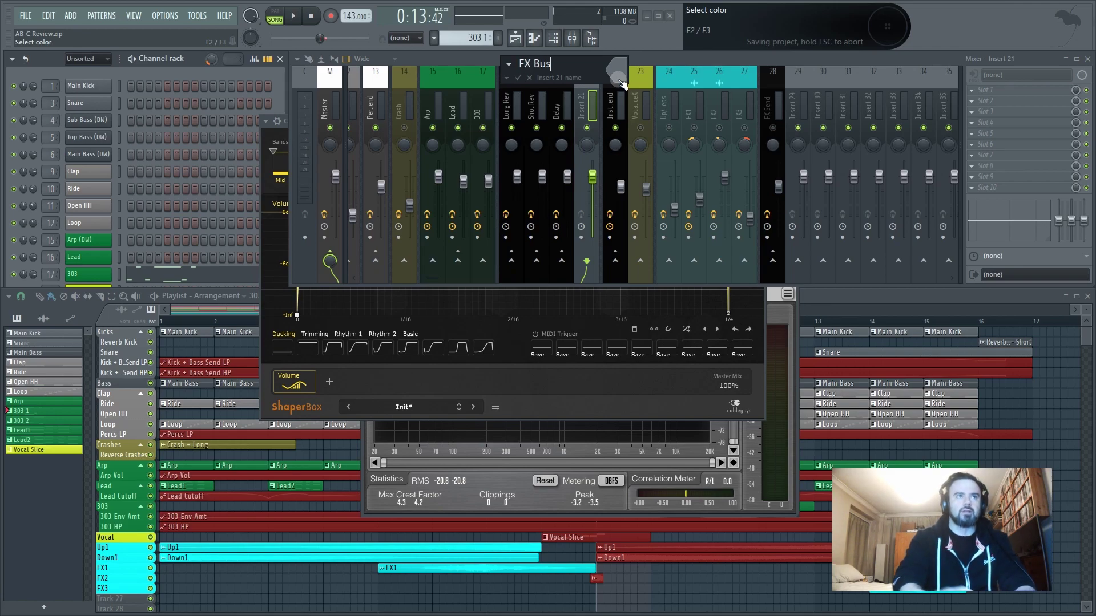
{"action": "type", "text": "FX Bus"}
{"action": "left_click", "coordinate": [618, 77]}
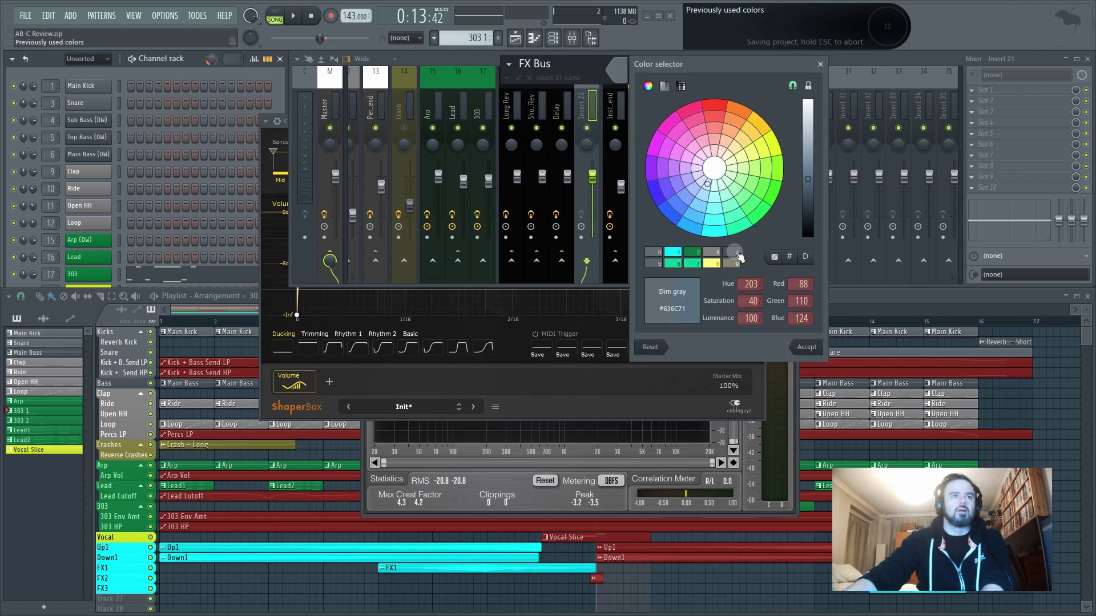
{"action": "left_click", "coordinate": [712, 257]}
Route the FX Bus track only to Instrument Send
{"action": "left_click", "coordinate": [511, 73]}
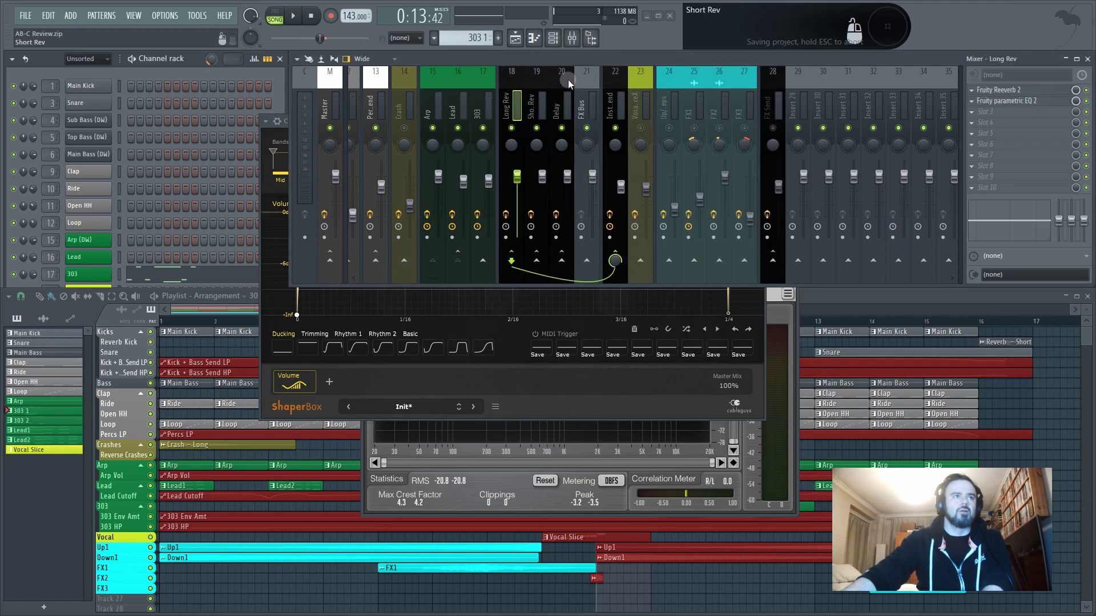
{"action": "left_click", "coordinate": [588, 77]}
{"action": "right_click", "coordinate": [615, 261]}
{"action": "left_click", "coordinate": [639, 268]}
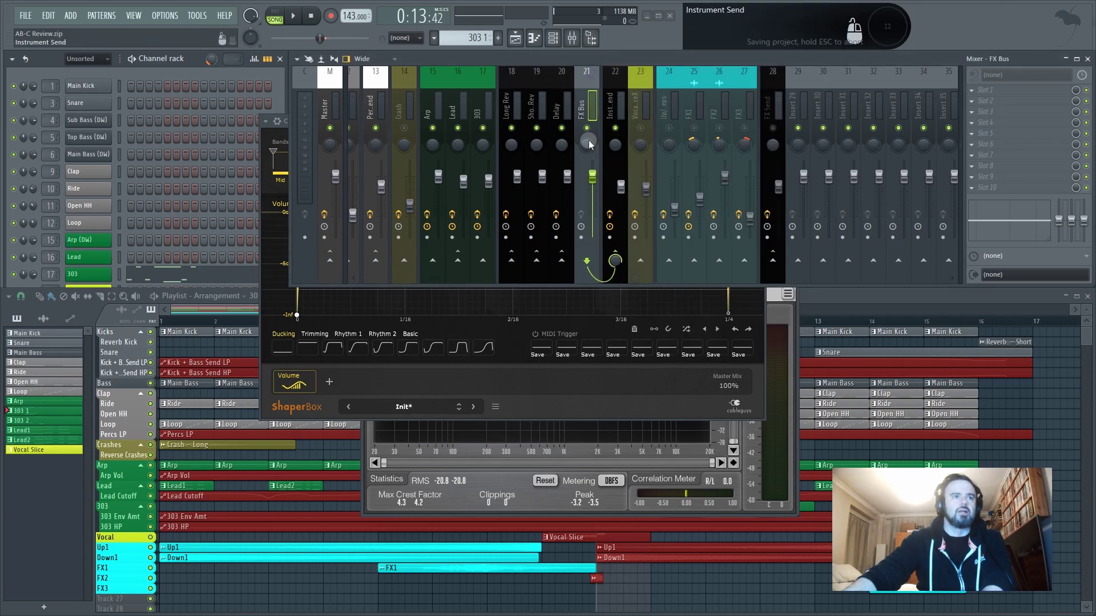
Route the Long Rev, Short Rev and Delay mixer tracks only to the FX Bus track
{"action": "left_click", "coordinate": [511, 76]}
{"action": "right_click", "coordinate": [587, 261]}
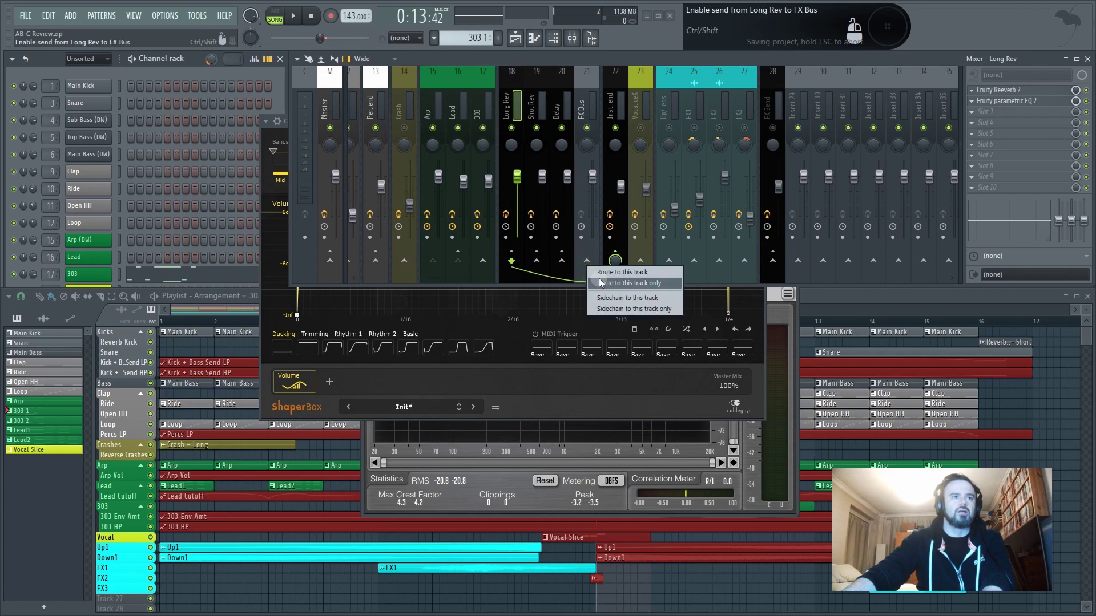
{"action": "left_click", "coordinate": [599, 282]}
{"action": "left_click", "coordinate": [537, 75]}
{"action": "right_click", "coordinate": [586, 261]}
{"action": "left_click", "coordinate": [605, 282]}
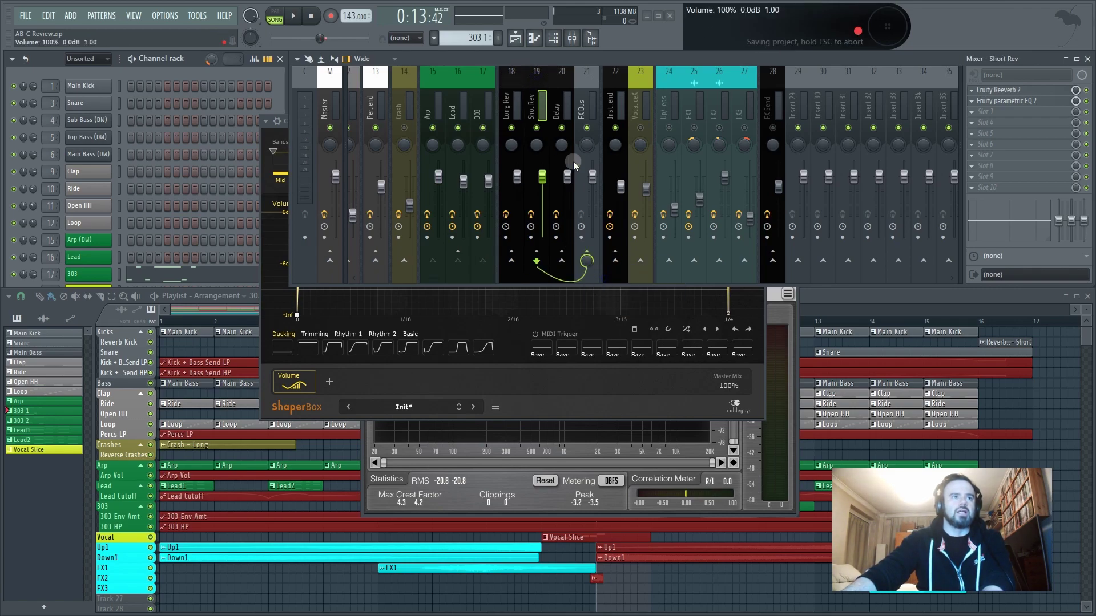
{"action": "left_click", "coordinate": [561, 74]}
{"action": "right_click", "coordinate": [586, 261]}
{"action": "left_click", "coordinate": [602, 282]}
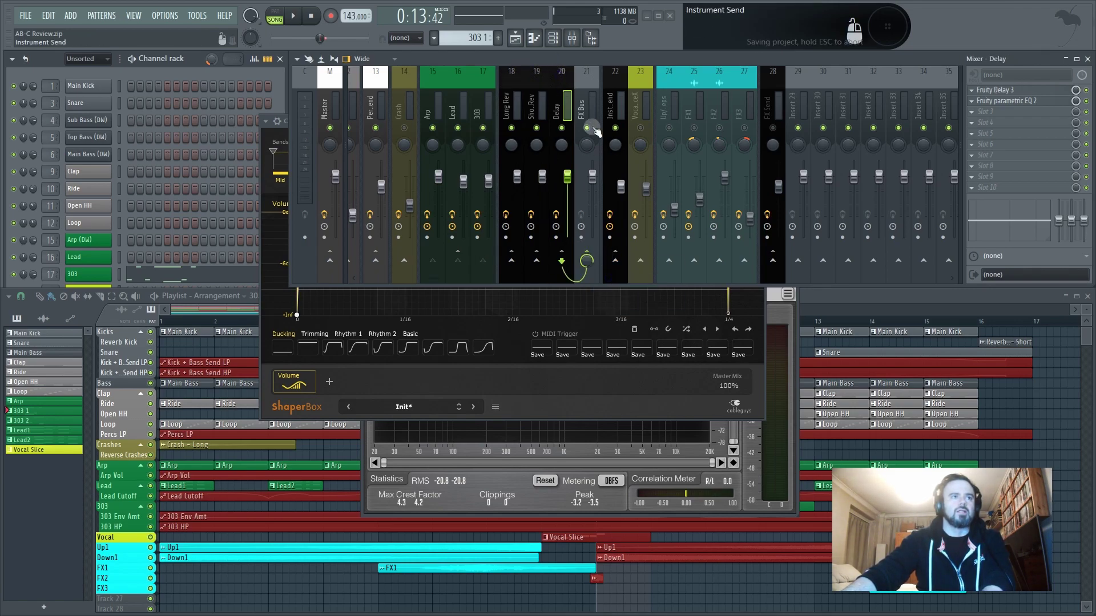
Copy the AB-C VST3 effect with its current settings from the Lead track to slot 1 of FX Bus
{"action": "left_click", "coordinate": [586, 74]}
{"action": "left_click", "coordinate": [458, 74]}
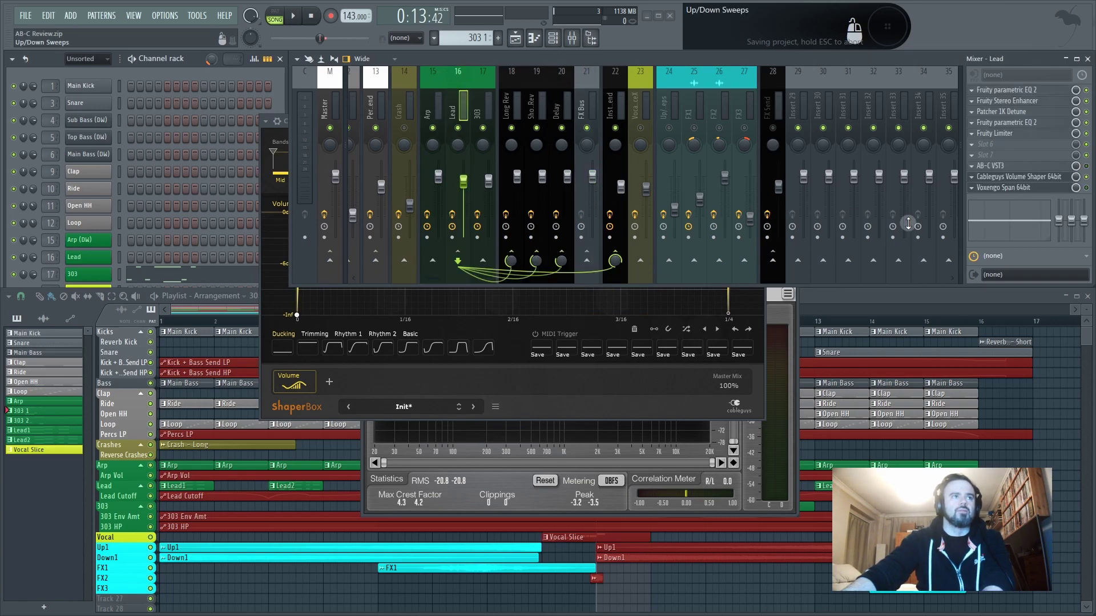
{"action": "left_click", "coordinate": [970, 166]}
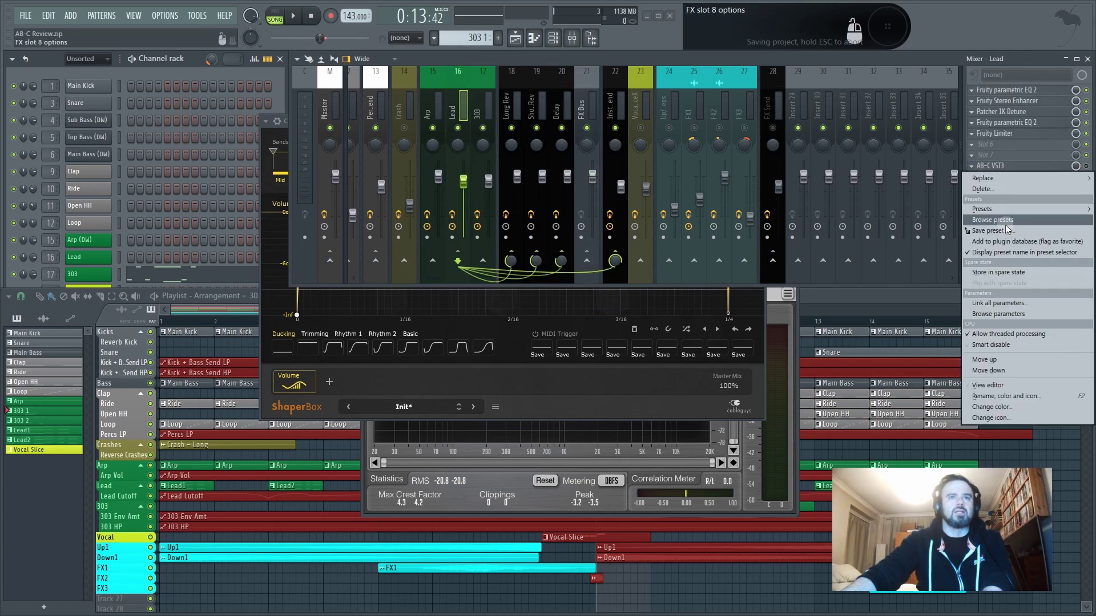
{"action": "left_click", "coordinate": [1006, 230]}
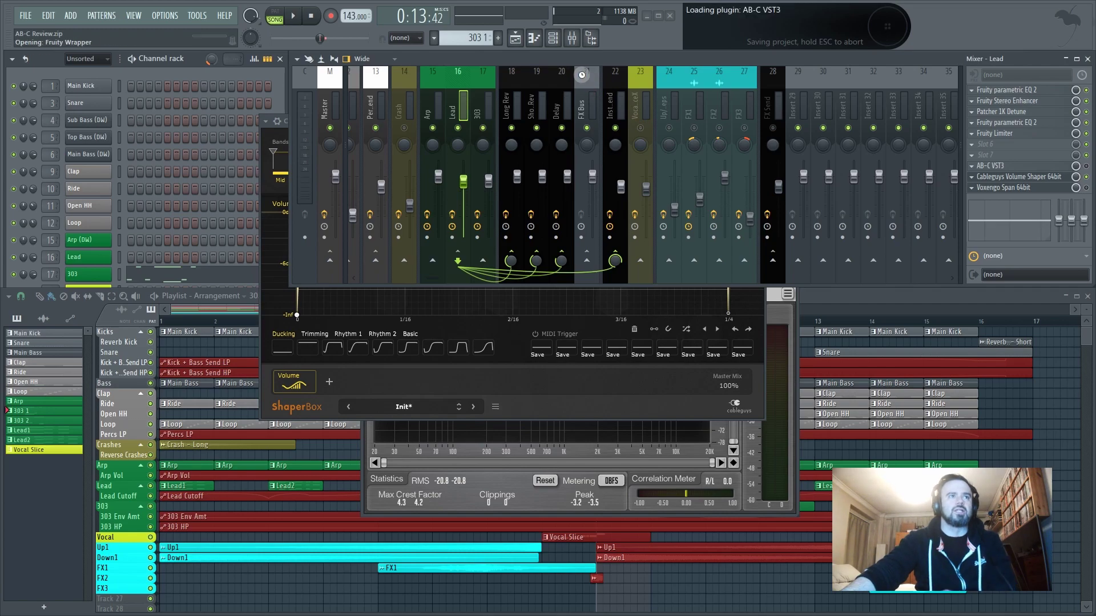
{"action": "left_click", "coordinate": [581, 75]}
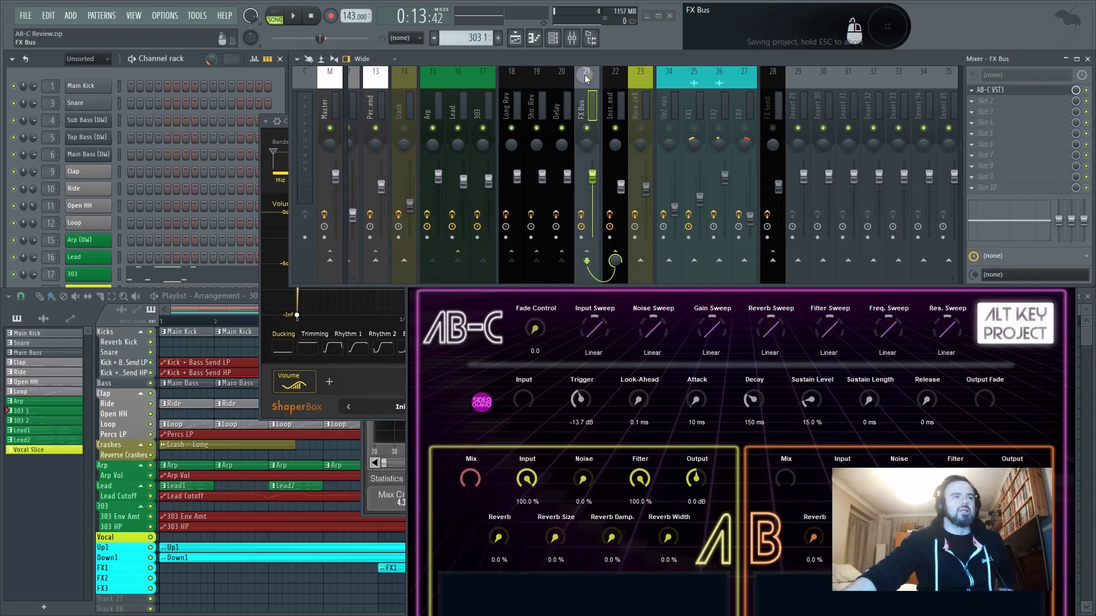
Check the routing of the reverb and delay tracks and inspect the AB-C VST3 copy on the FX Bus
{"action": "left_click", "coordinate": [516, 72]}
{"action": "left_click", "coordinate": [536, 73]}
{"action": "left_click", "coordinate": [563, 77]}
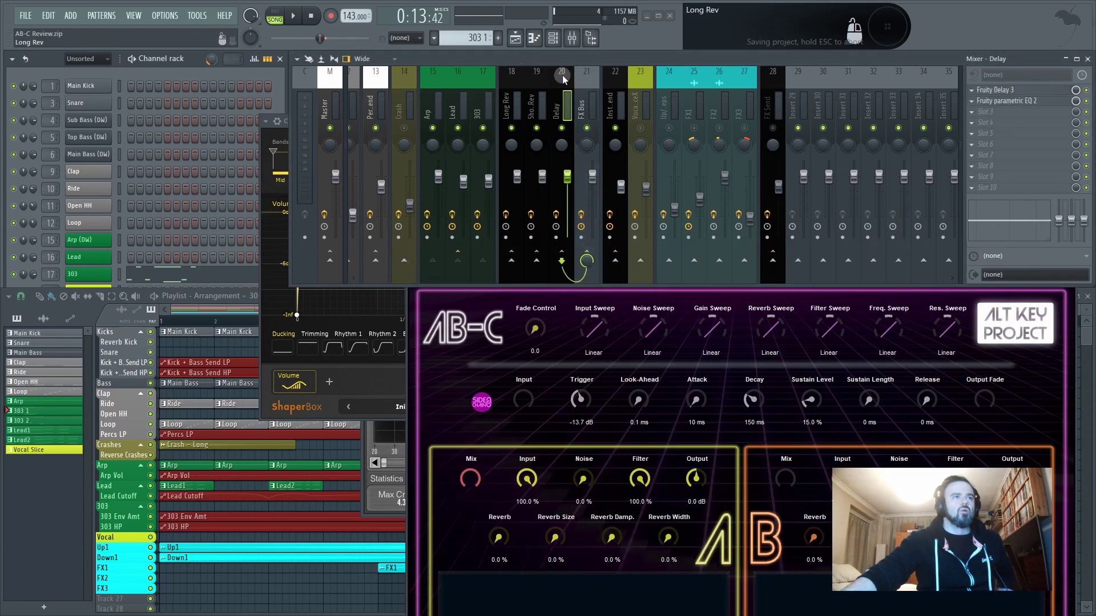
{"action": "left_click", "coordinate": [588, 75]}
{"action": "left_click", "coordinate": [993, 90]}
{"action": "left_click", "coordinate": [993, 90]}
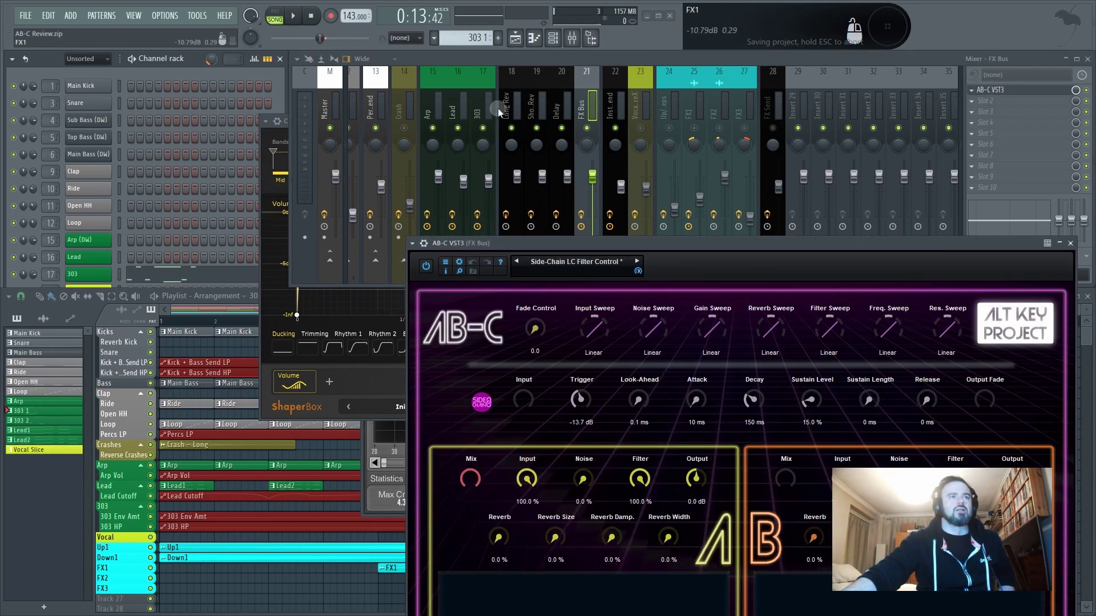
{"action": "left_click", "coordinate": [1071, 243]}
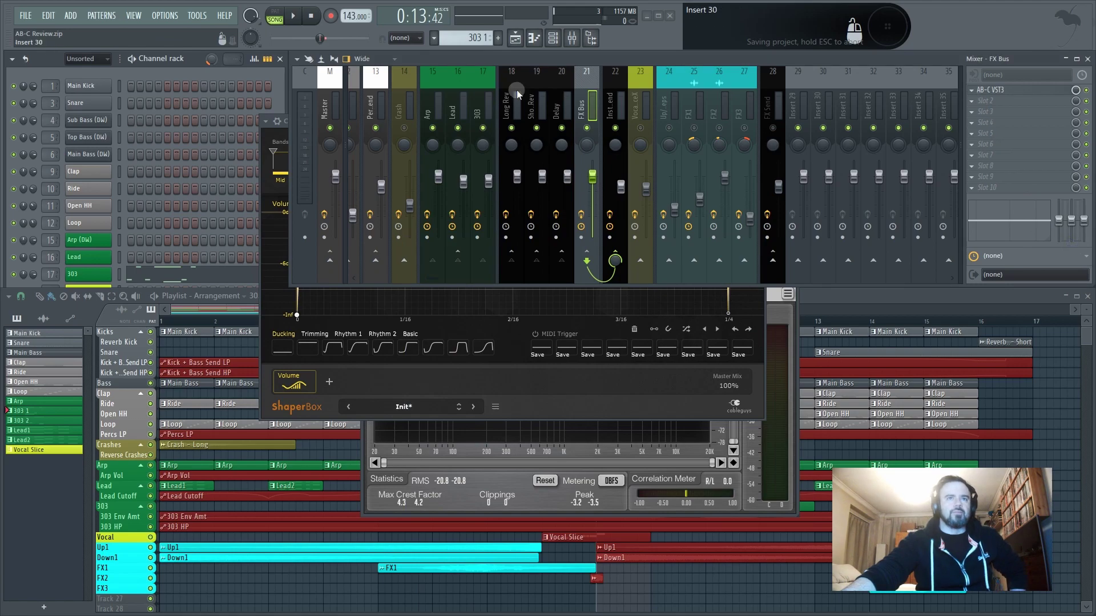
Sidechain the Main Kick mixer track only to the FX Bus track
{"action": "left_click_drag", "start_coordinate": [435, 279], "coordinate": [408, 283]}
{"action": "left_click", "coordinate": [360, 75]}
{"action": "right_click", "coordinate": [702, 269]}
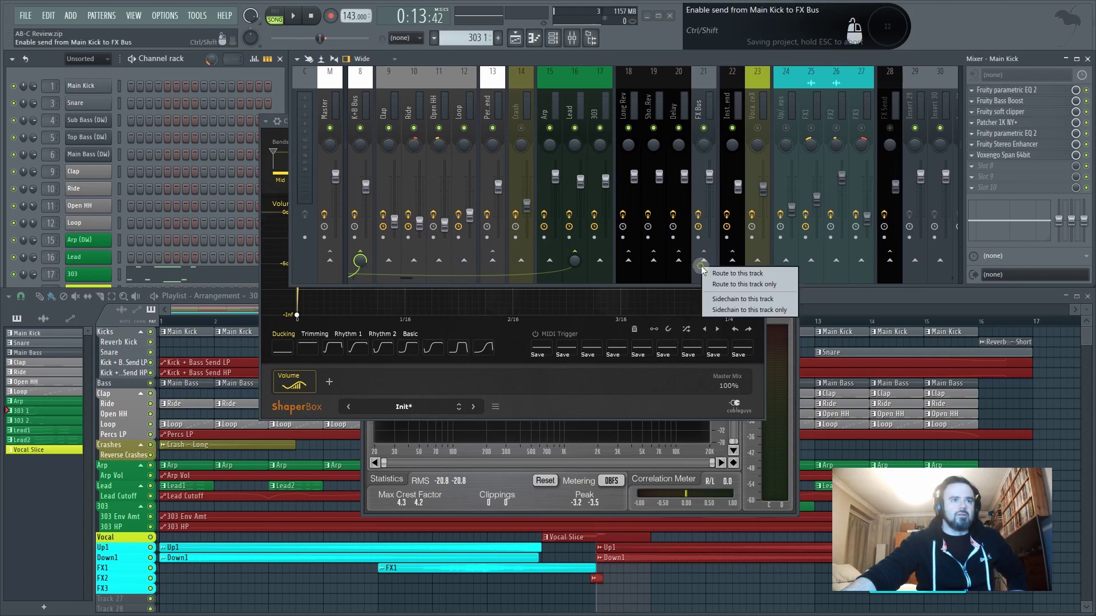
{"action": "left_click", "coordinate": [732, 308]}
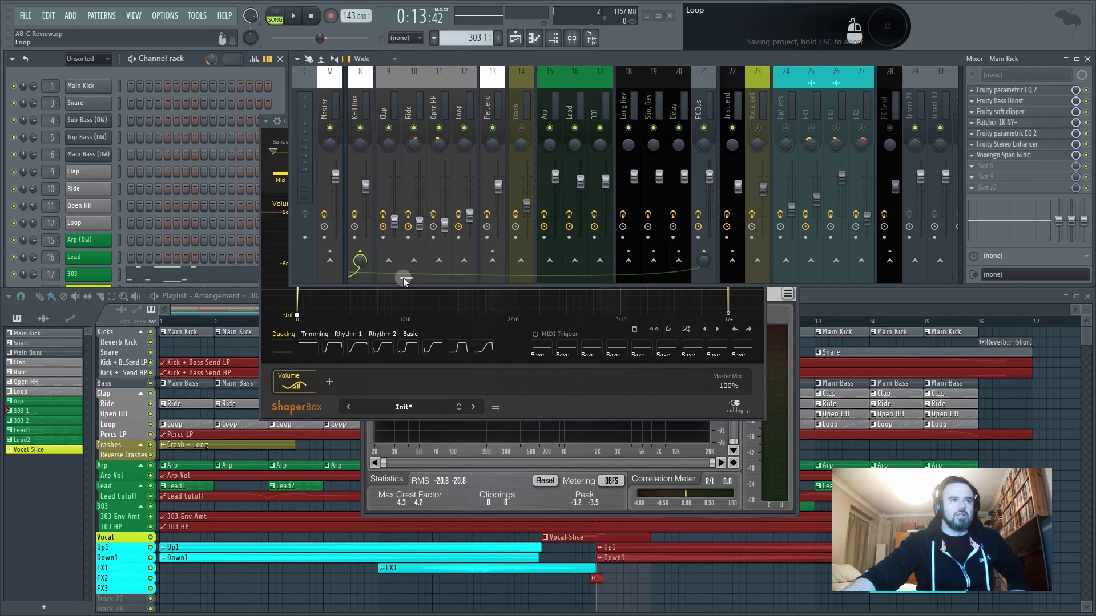
Toggle Voxengo Span on the Lead track and solo Lead together with its send tracks
{"action": "scroll", "coordinate": [679, 84], "scroll_direction": "right", "scroll_amount": 2}
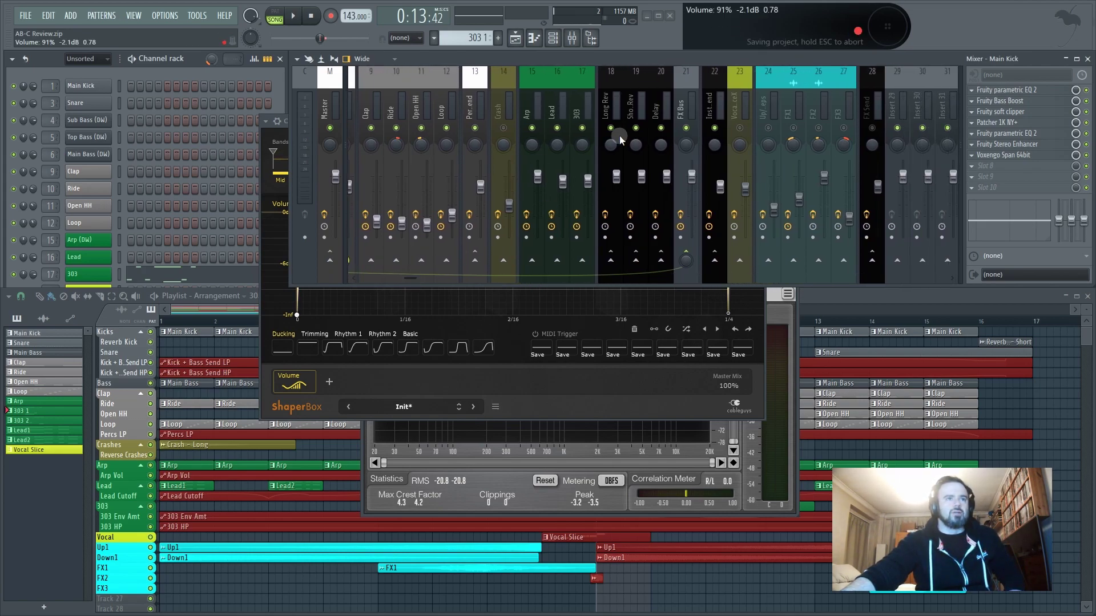
{"action": "left_click", "coordinate": [682, 83]}
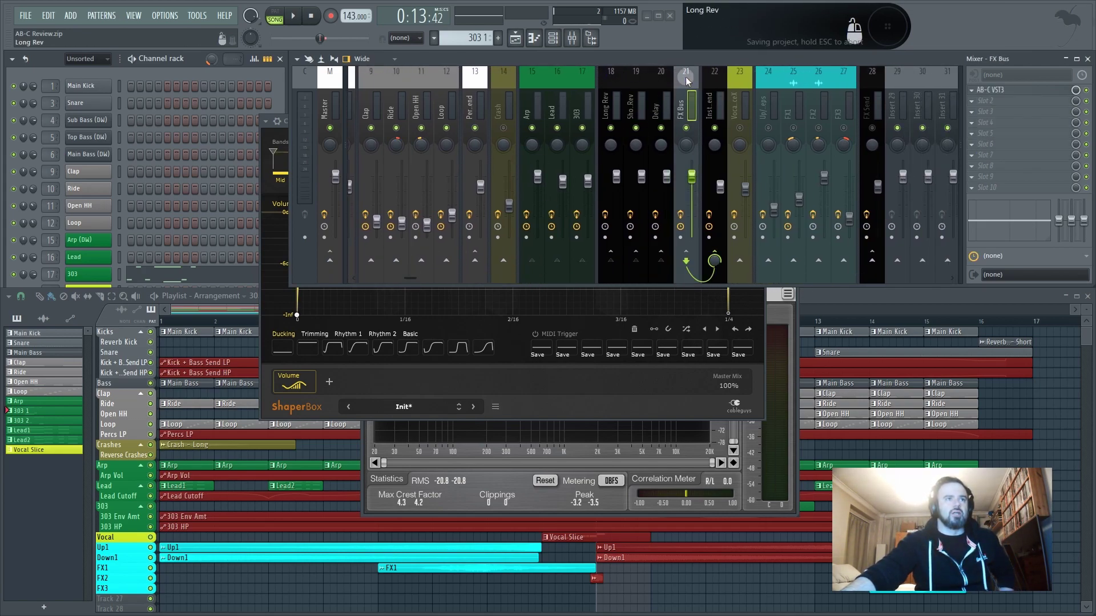
{"action": "left_click", "coordinate": [549, 80]}
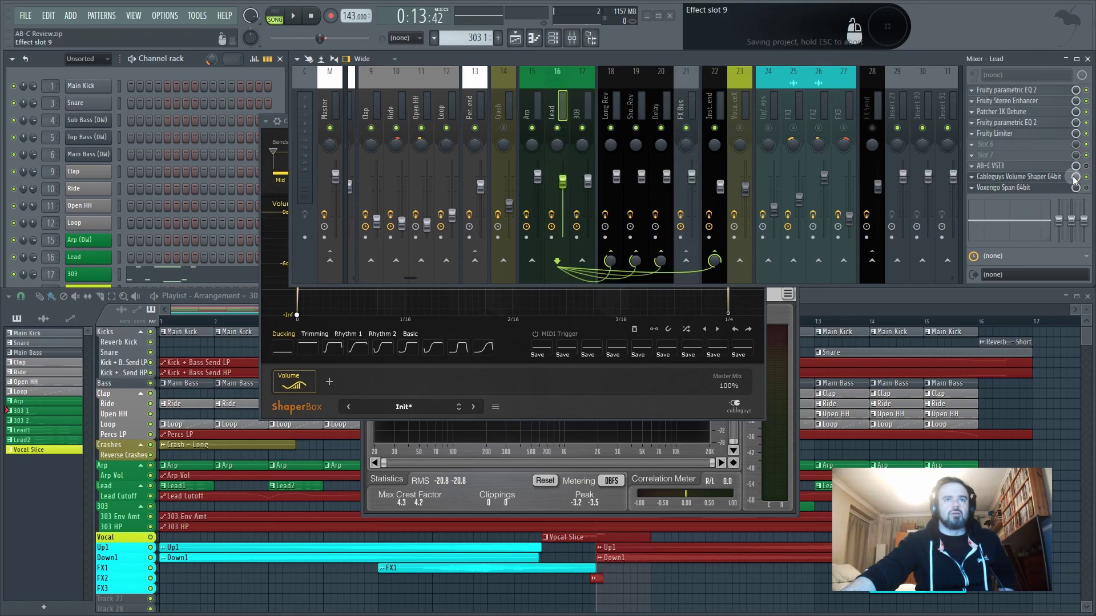
{"action": "left_click", "coordinate": [1086, 187]}
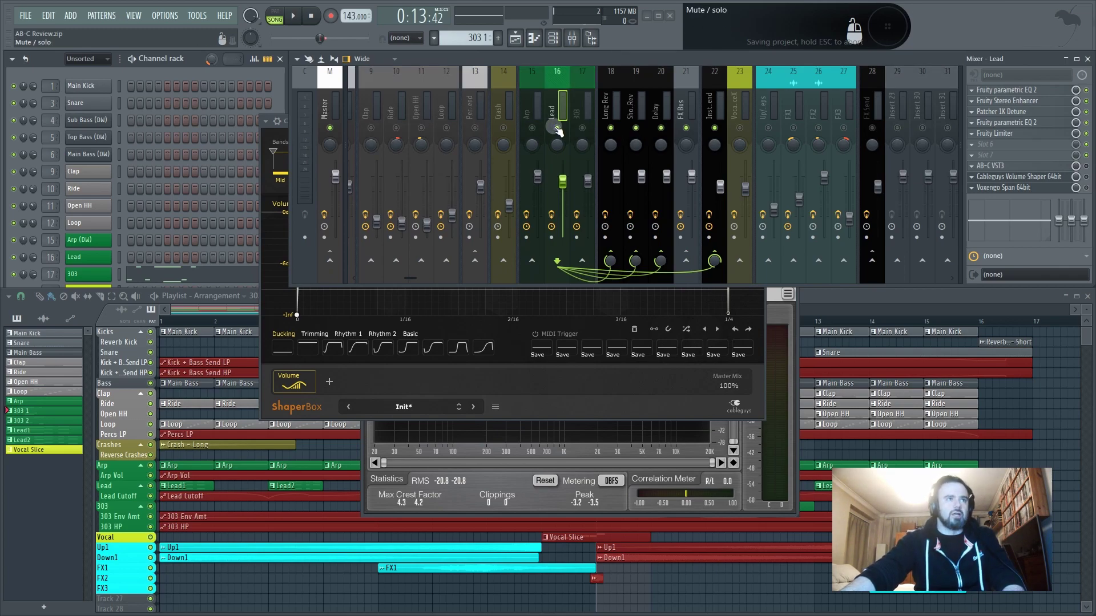
Open AB-C VST3 on the FX Bus, move its window so all controls are visible, and start playback
{"action": "left_click", "coordinate": [683, 77]}
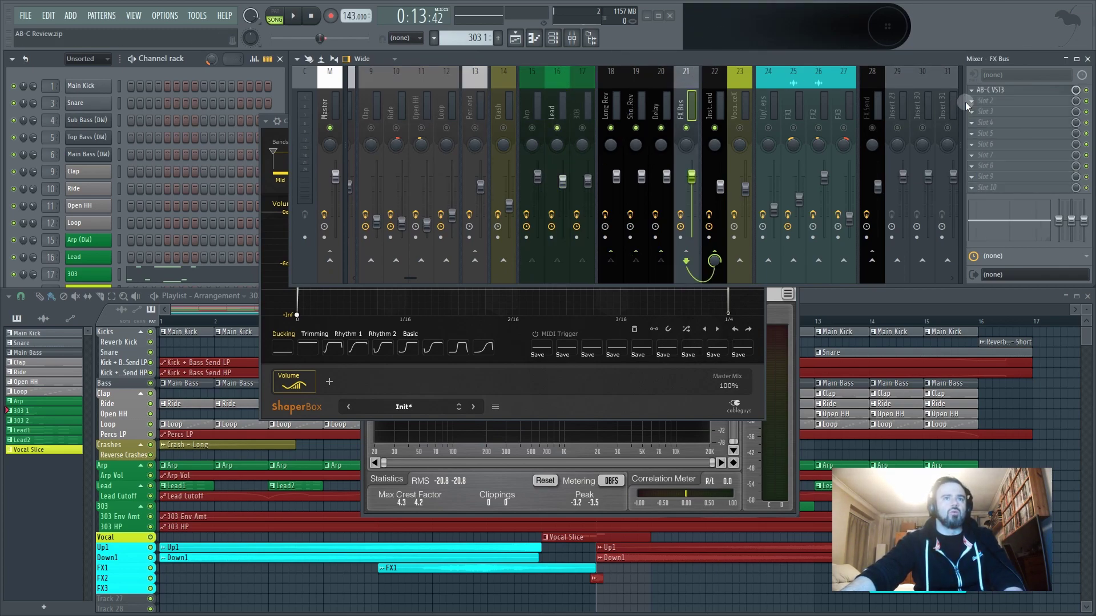
{"action": "left_click", "coordinate": [984, 90]}
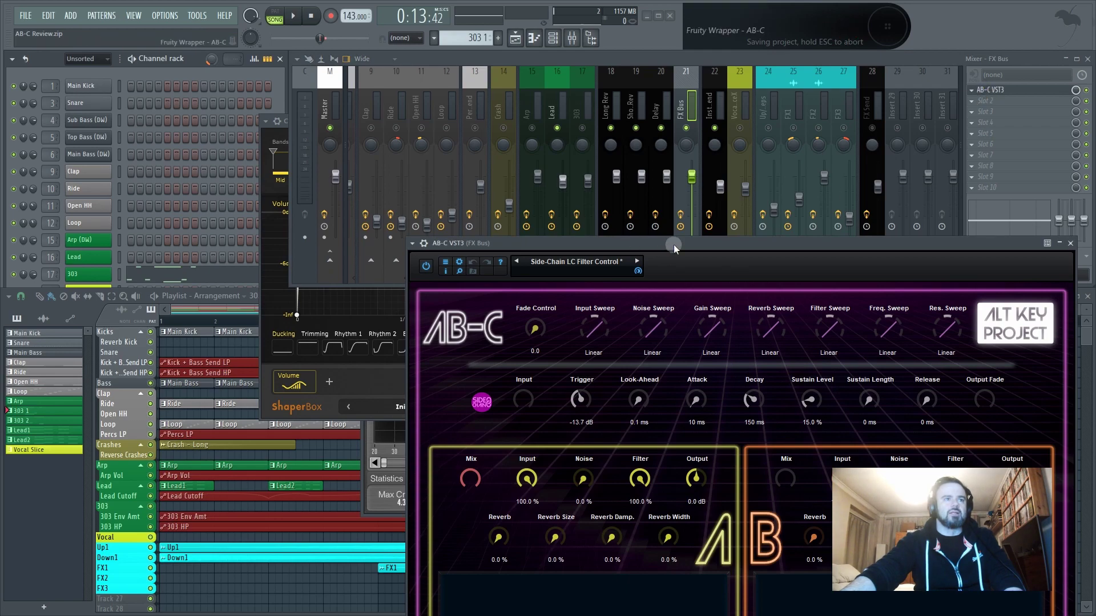
{"action": "left_click_drag", "start_coordinate": [674, 244], "coordinate": [500, 105]}
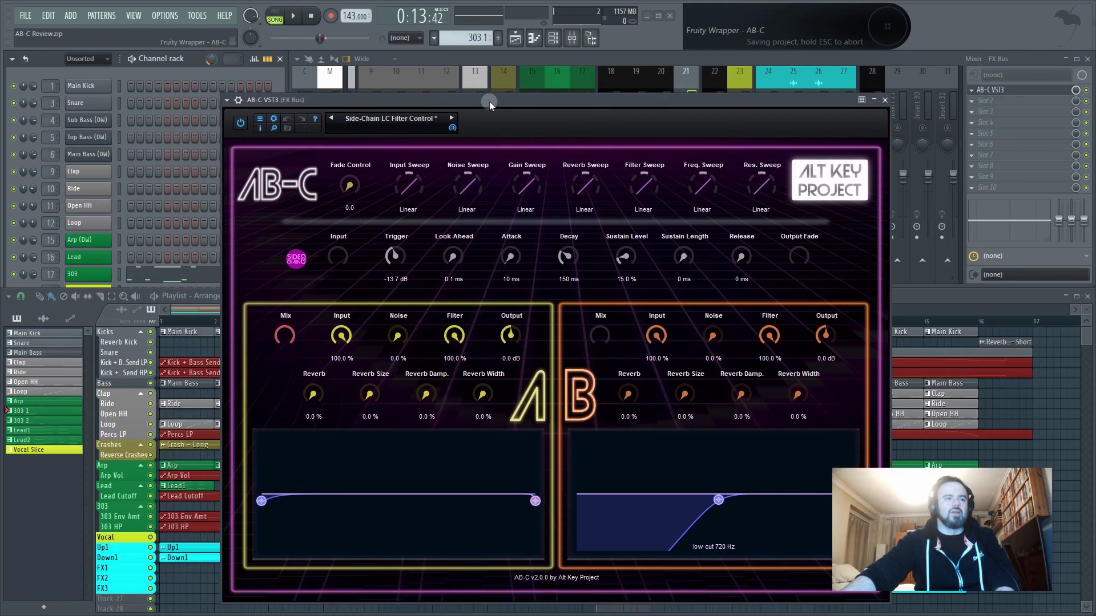
{"action": "left_click_drag", "start_coordinate": [581, 104], "coordinate": [452, 153]}
{"action": "left_click", "coordinate": [902, 296]}
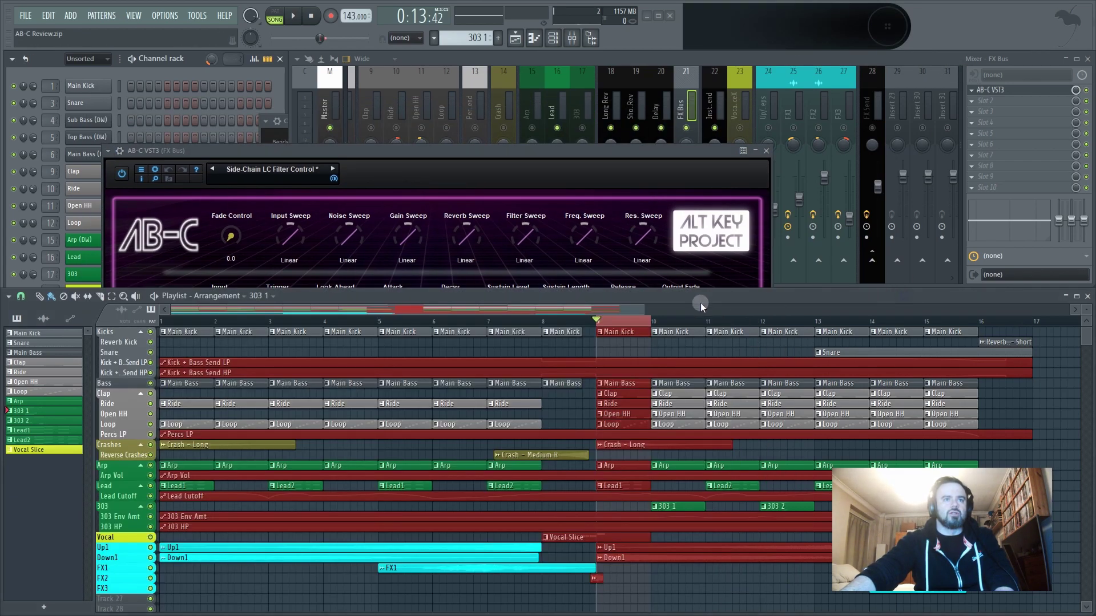
{"action": "left_click", "coordinate": [584, 163]}
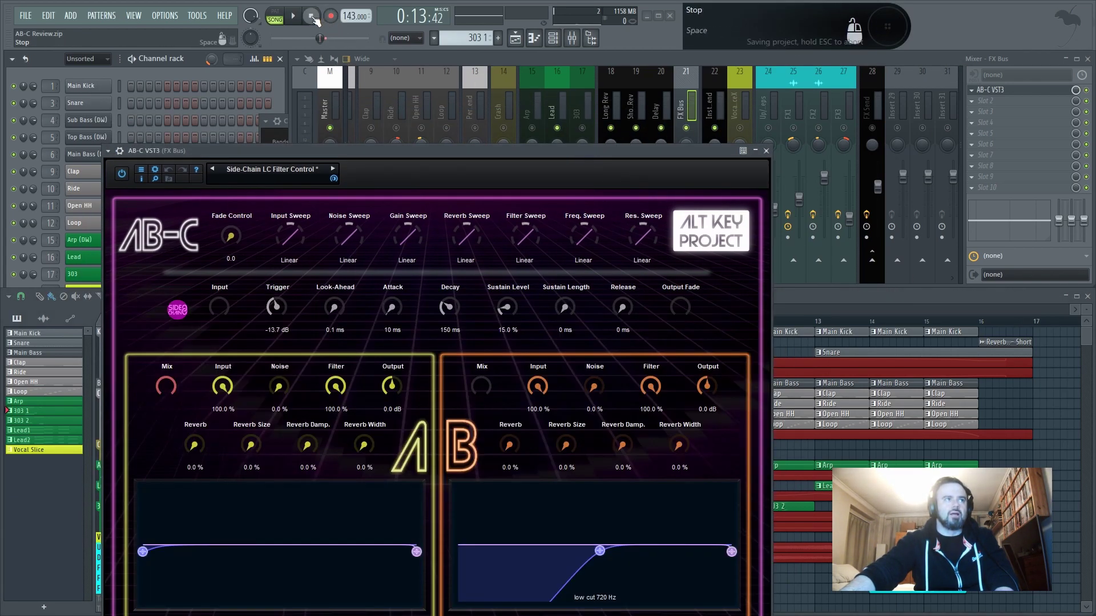
{"action": "key", "text": "space"}
{"action": "left_click_drag", "start_coordinate": [431, 161], "coordinate": [434, 81]}
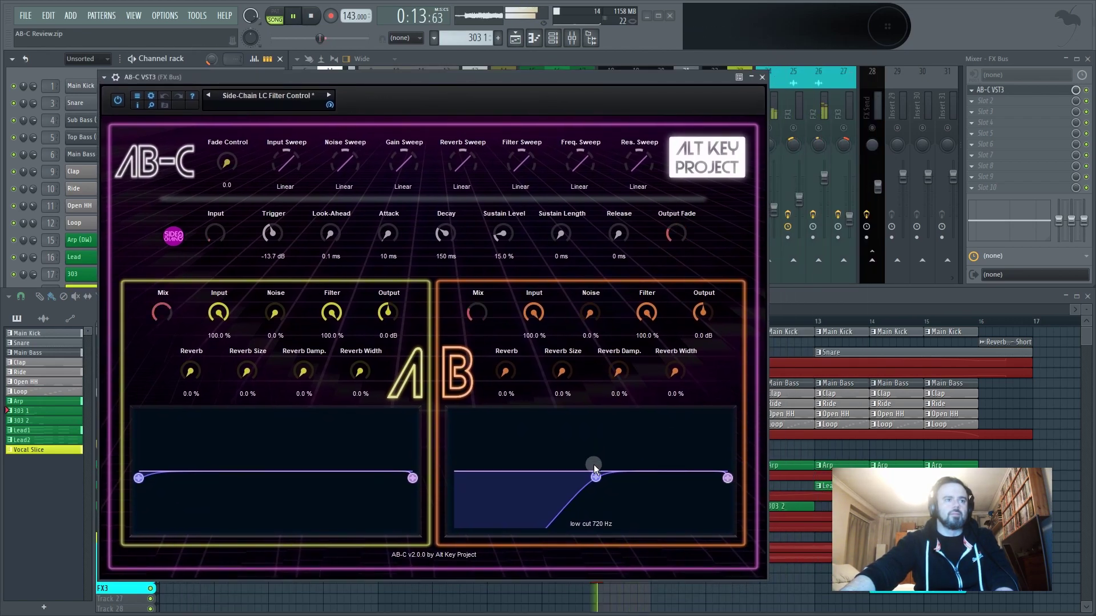
Set the B side's low cut to 467 Hz and the sidechain Trigger to -21.6 dB in AB-C
{"action": "mouse_move", "coordinate": [595, 477]}
{"action": "left_mouse_down"}
{"action": "mouse_move", "coordinate": [707, 481]}
{"action": "mouse_move", "coordinate": [469, 475]}
{"action": "mouse_move", "coordinate": [584, 486]}
{"action": "mouse_move", "coordinate": [578, 480]}
{"action": "left_mouse_up"}
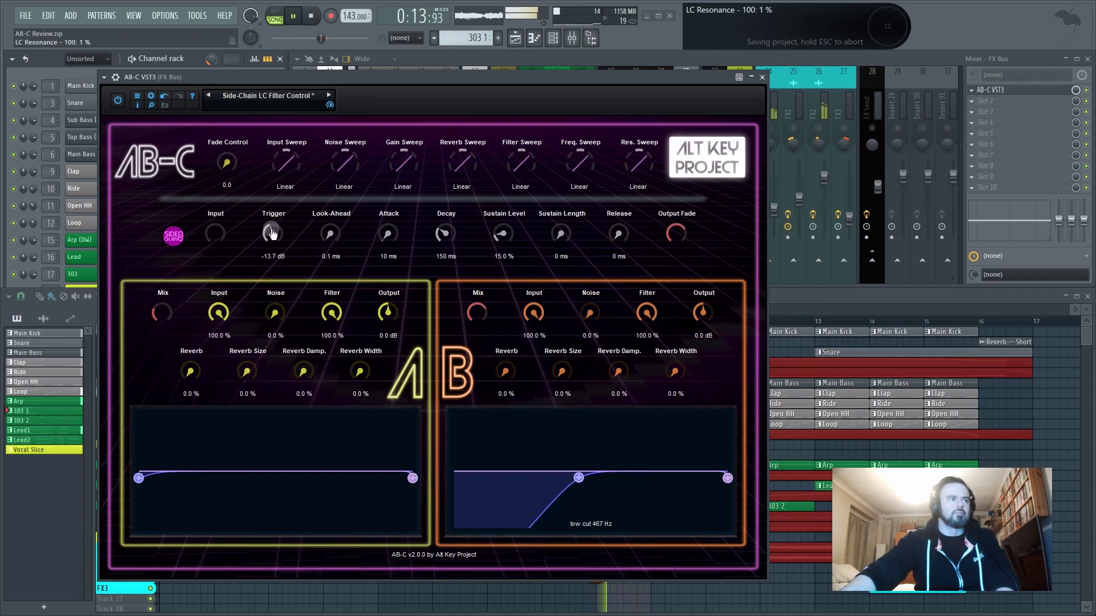
{"action": "left_click_drag", "start_coordinate": [272, 234], "coordinate": [273, 245]}
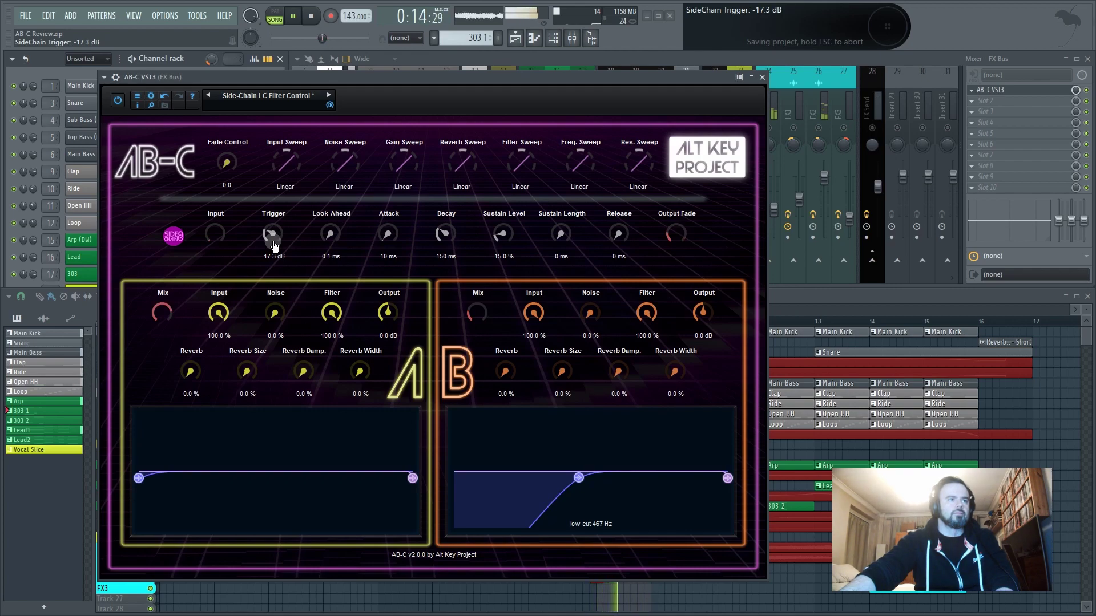
{"action": "mouse_move", "coordinate": [274, 246]}
{"action": "left_mouse_down"}
{"action": "mouse_move", "coordinate": [271, 197]}
{"action": "mouse_move", "coordinate": [274, 246]}
{"action": "left_mouse_up"}
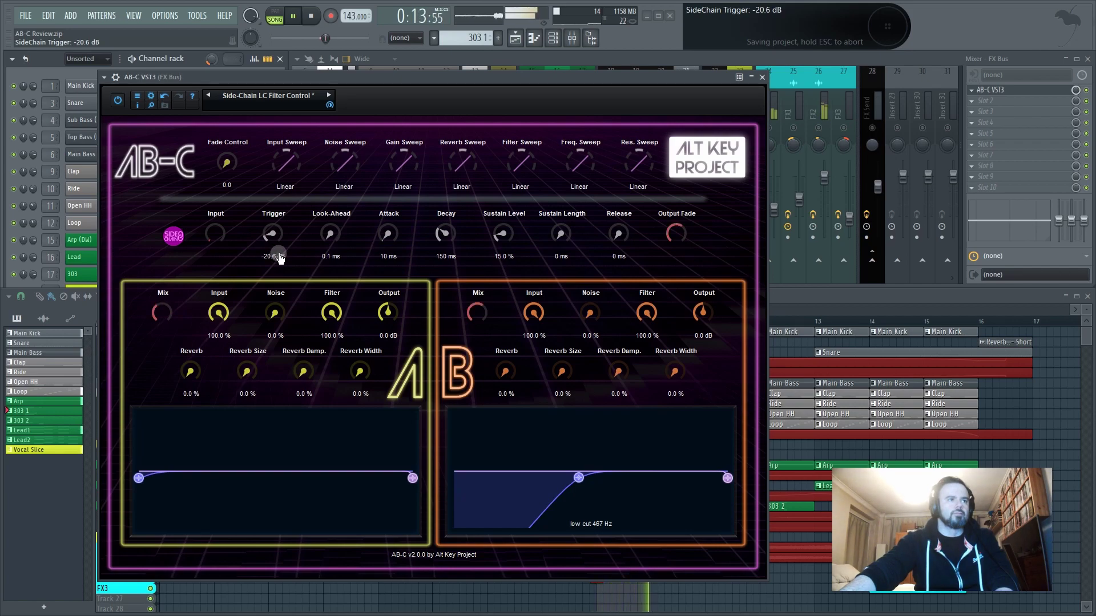
{"action": "left_click_drag", "start_coordinate": [281, 261], "coordinate": [283, 266]}
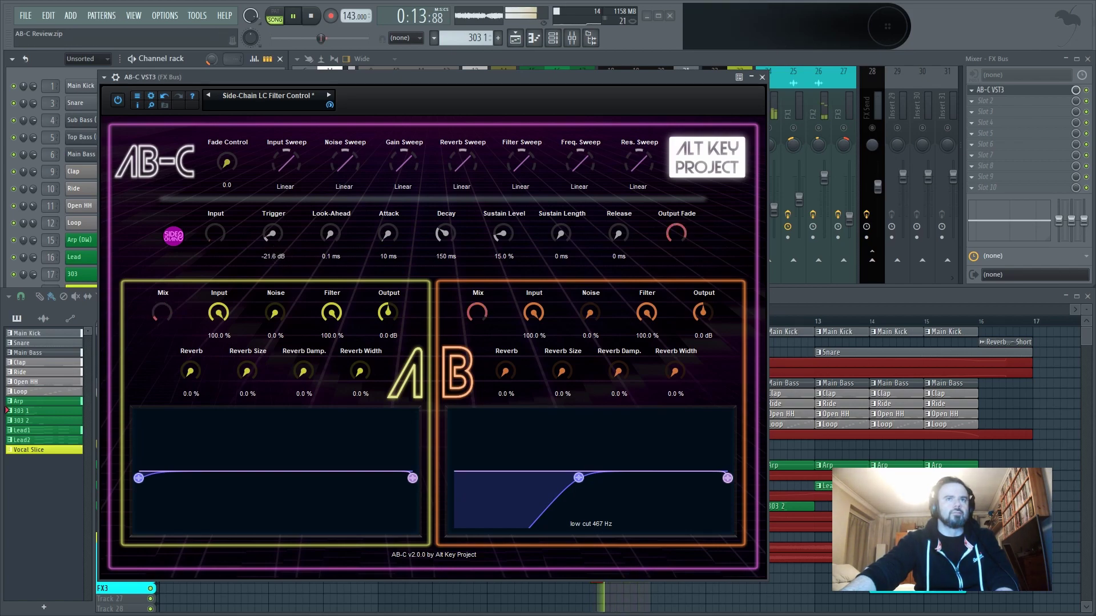
Toggle AB-C on the FX Bus and load Voxengo Span 64bit in slot 4, with its window reduced and moved beside AB-C
{"action": "left_click", "coordinate": [1088, 91]}
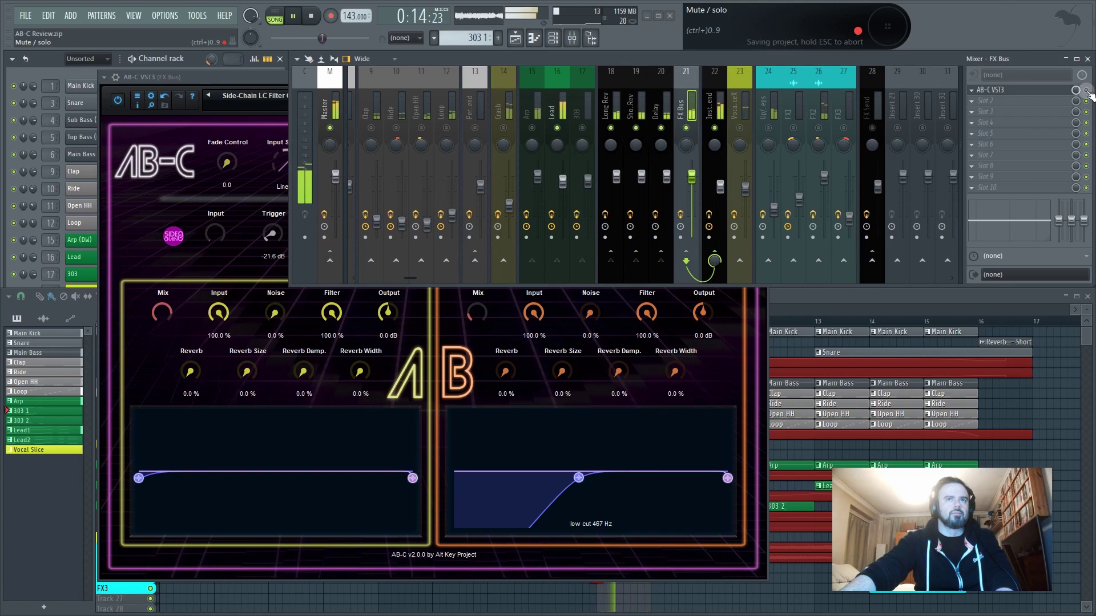
{"action": "left_click", "coordinate": [983, 123]}
{"action": "mouse_move", "coordinate": [919, 160]}
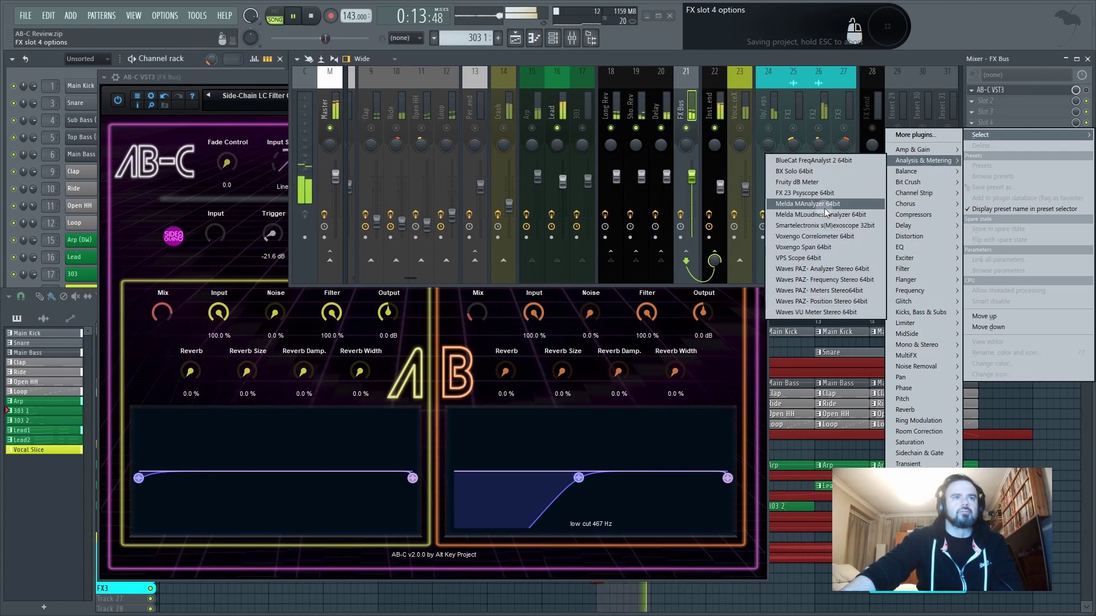
{"action": "left_click", "coordinate": [823, 247]}
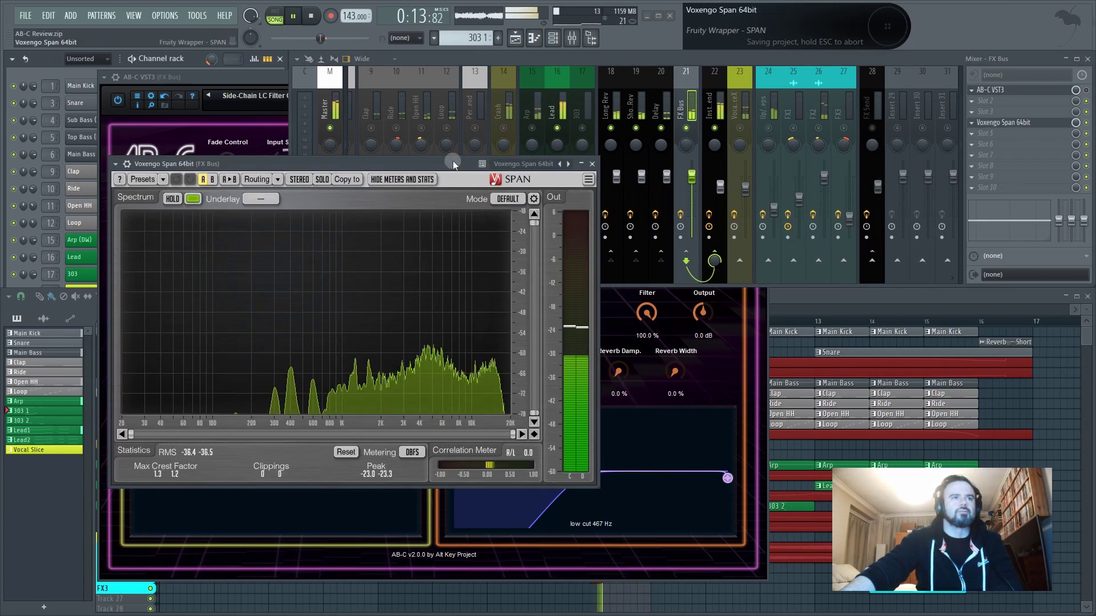
{"action": "left_click_drag", "start_coordinate": [110, 159], "coordinate": [215, 289]}
{"action": "left_click_drag", "start_coordinate": [349, 296], "coordinate": [692, 304]}
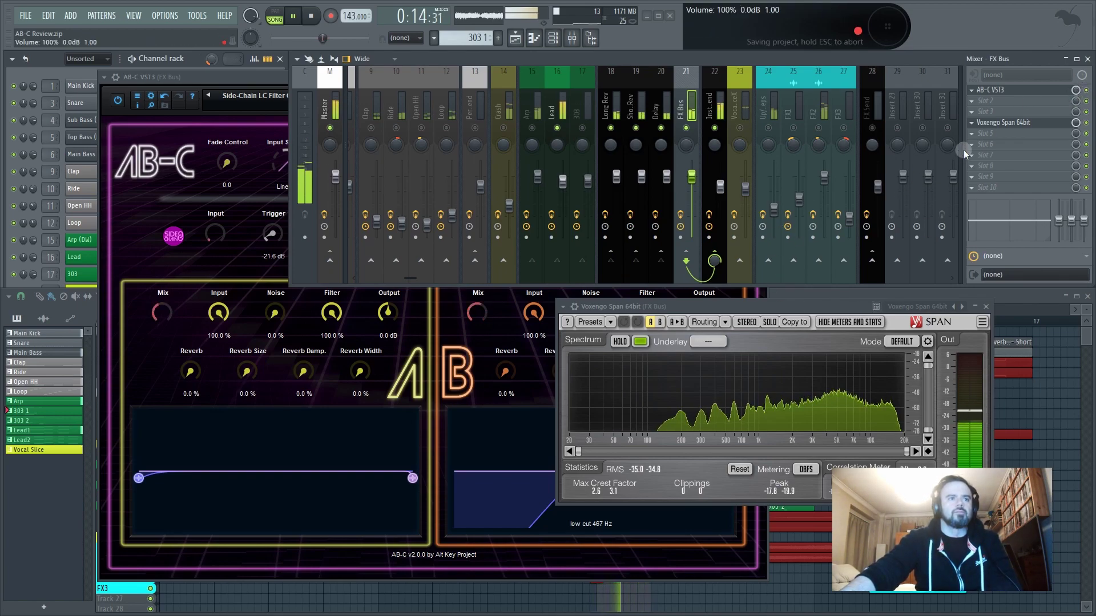
Set the B side's low cut to 1707 Hz and the sidechain Trigger to -22.3 dB, and toggle Span on the FX Bus
{"action": "left_click", "coordinate": [465, 560]}
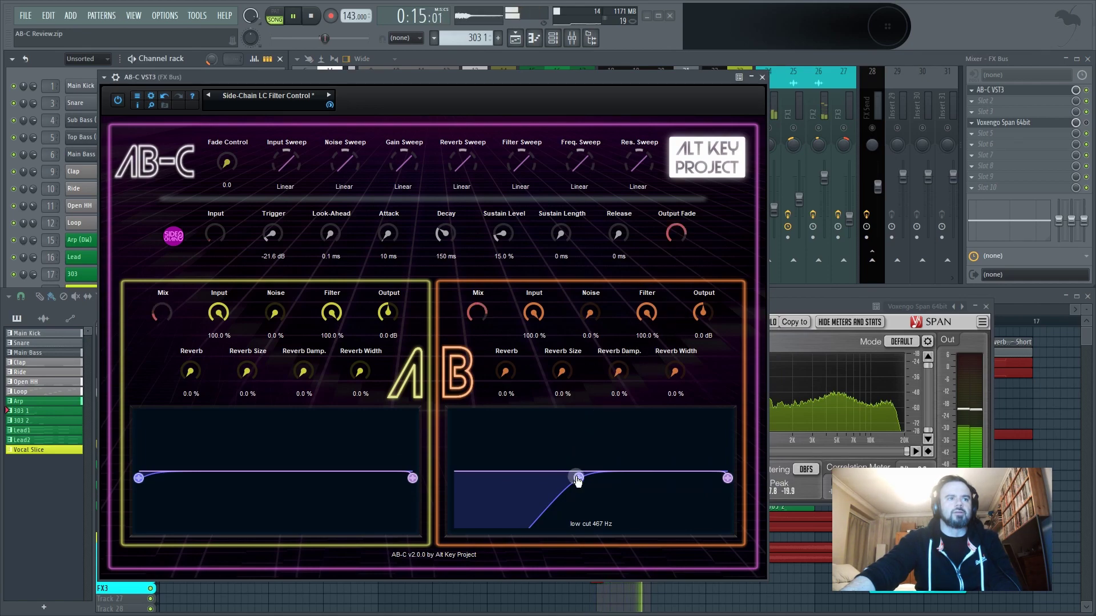
{"action": "left_click_drag", "start_coordinate": [578, 479], "coordinate": [630, 478]}
{"action": "mouse_move", "coordinate": [273, 233]}
{"action": "left_mouse_down"}
{"action": "mouse_move", "coordinate": [254, 154]}
{"action": "mouse_move", "coordinate": [259, 239]}
{"action": "left_mouse_up"}
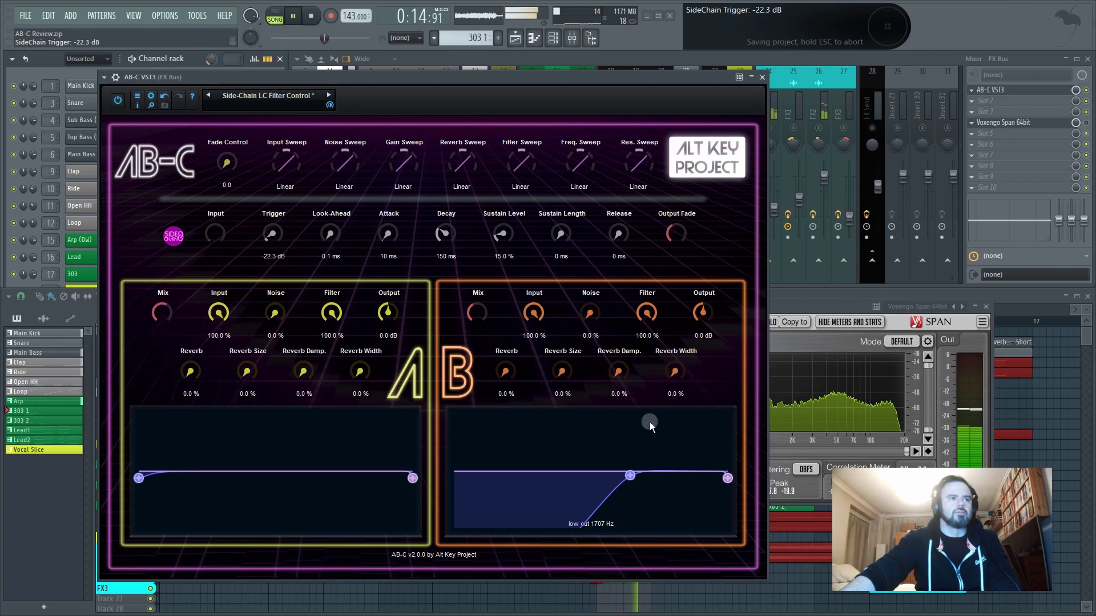
{"action": "left_click", "coordinate": [1089, 124]}
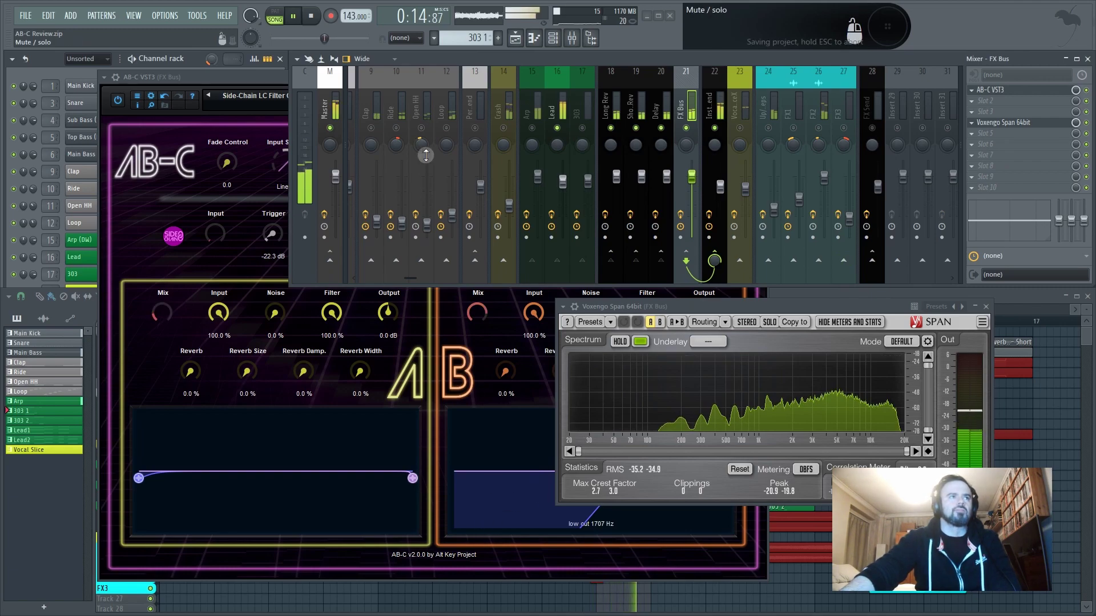
Stop playback, save the project, and return to the AB-C window
{"action": "left_click", "coordinate": [311, 17]}
{"action": "key", "text": "ctrl+s"}
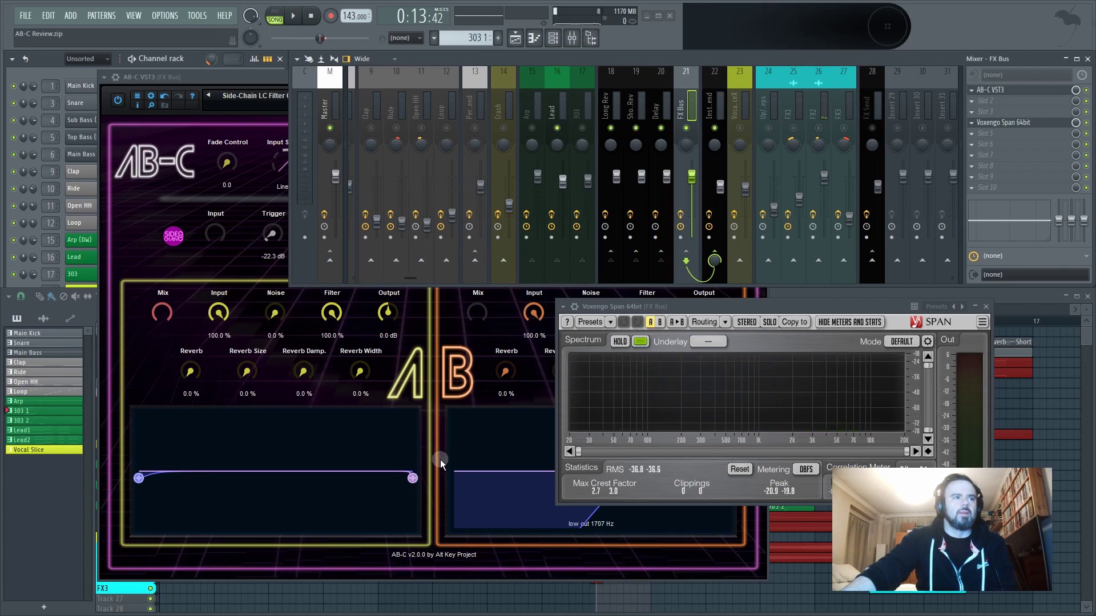
{"action": "left_click", "coordinate": [536, 566]}
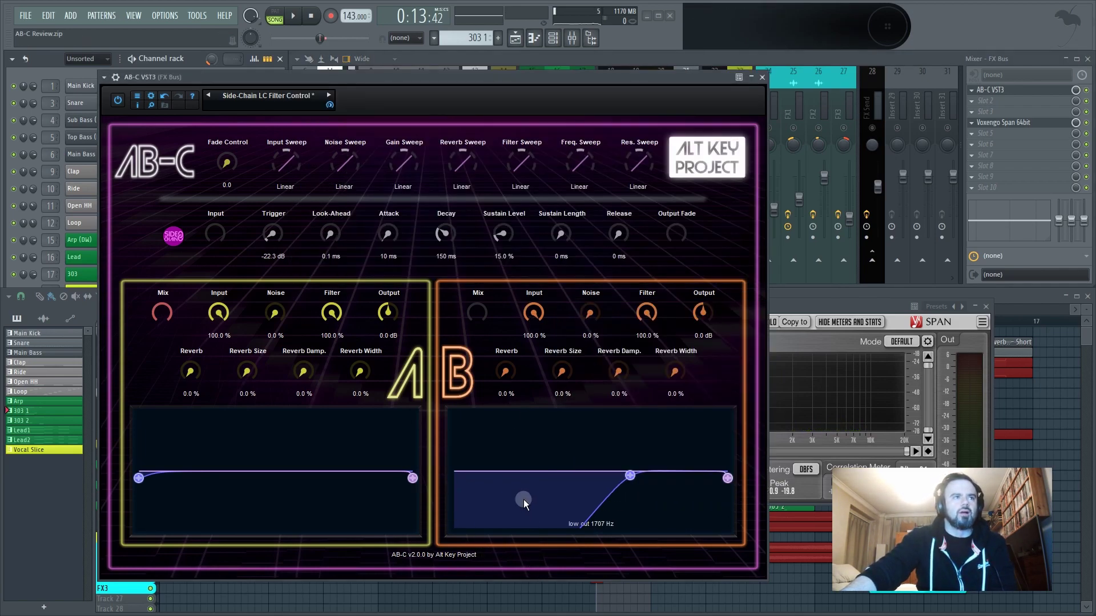